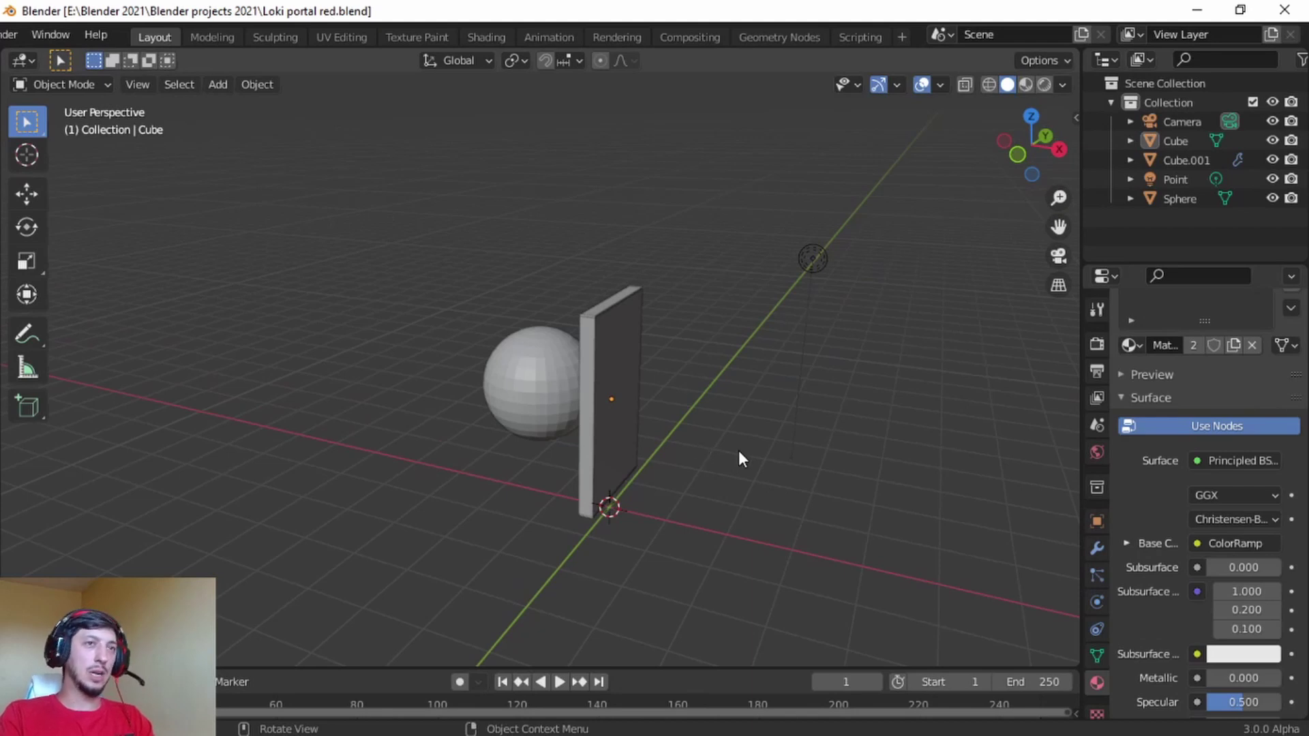
Delete the sphere beside the upright slab
scroll(736, 453, down, 3)
scroll(723, 451, up, 4)
middle_drag(709, 452, 833, 448)
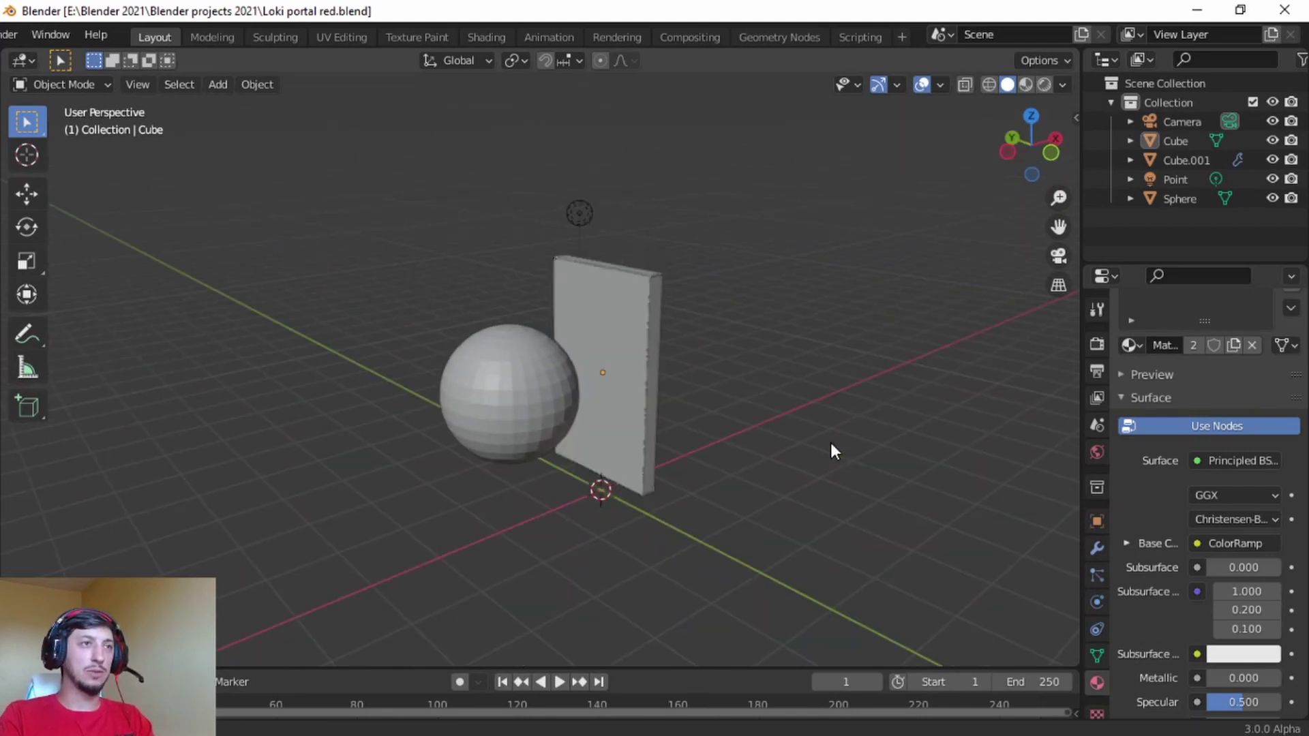
click(492, 372)
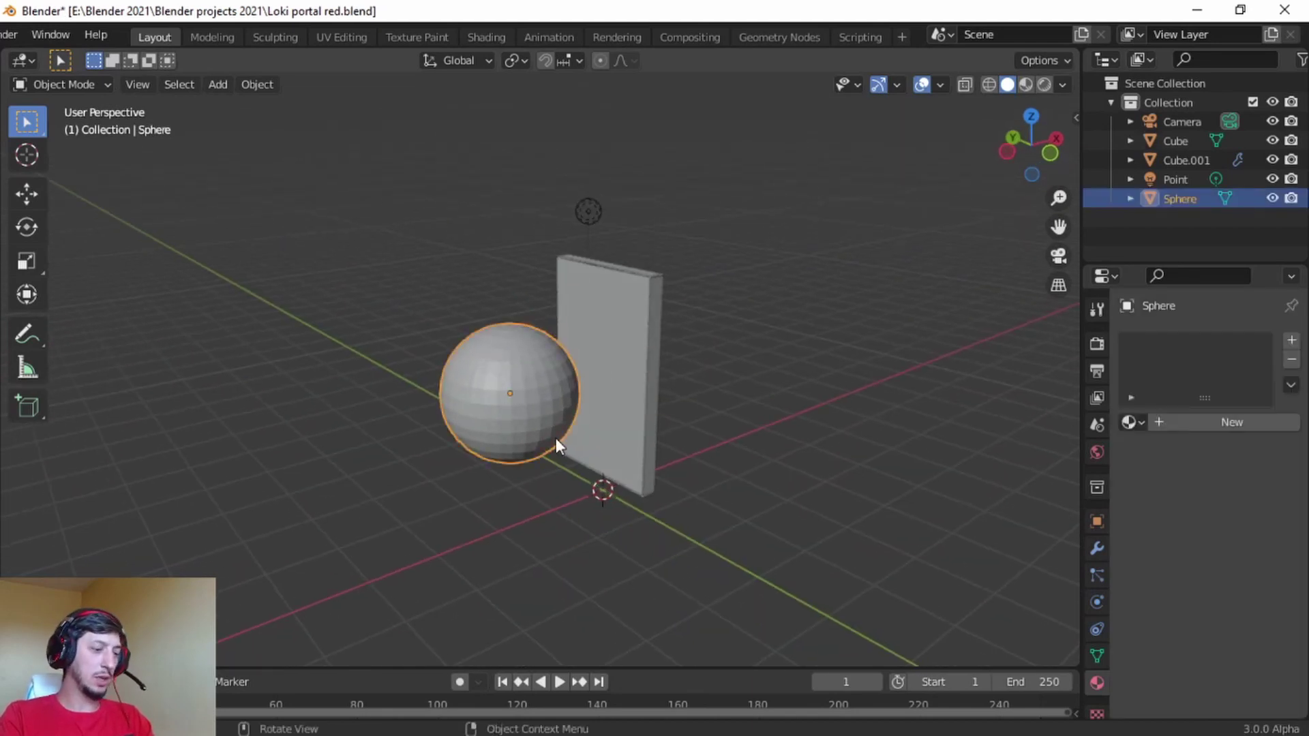
key(x)
key(x)
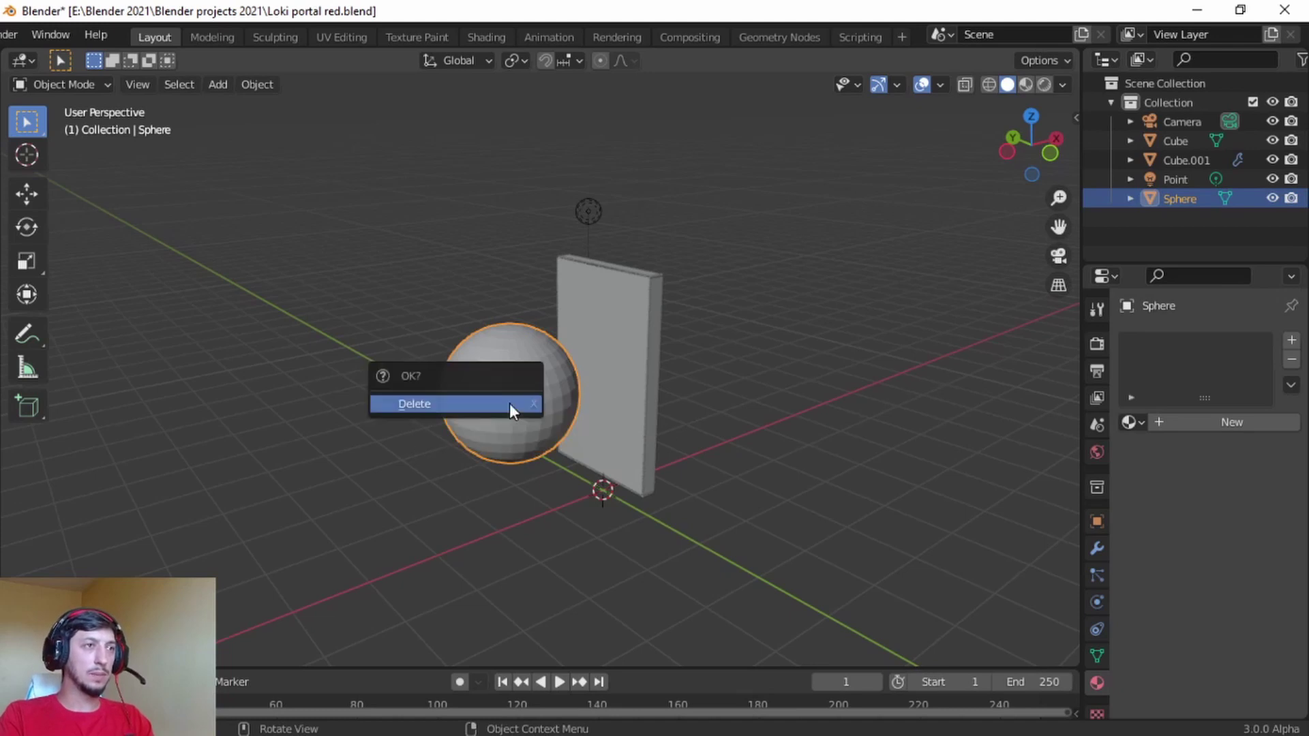
click(509, 403)
Delete the point light from the scene
middle_drag(776, 395, 827, 220)
click(896, 226)
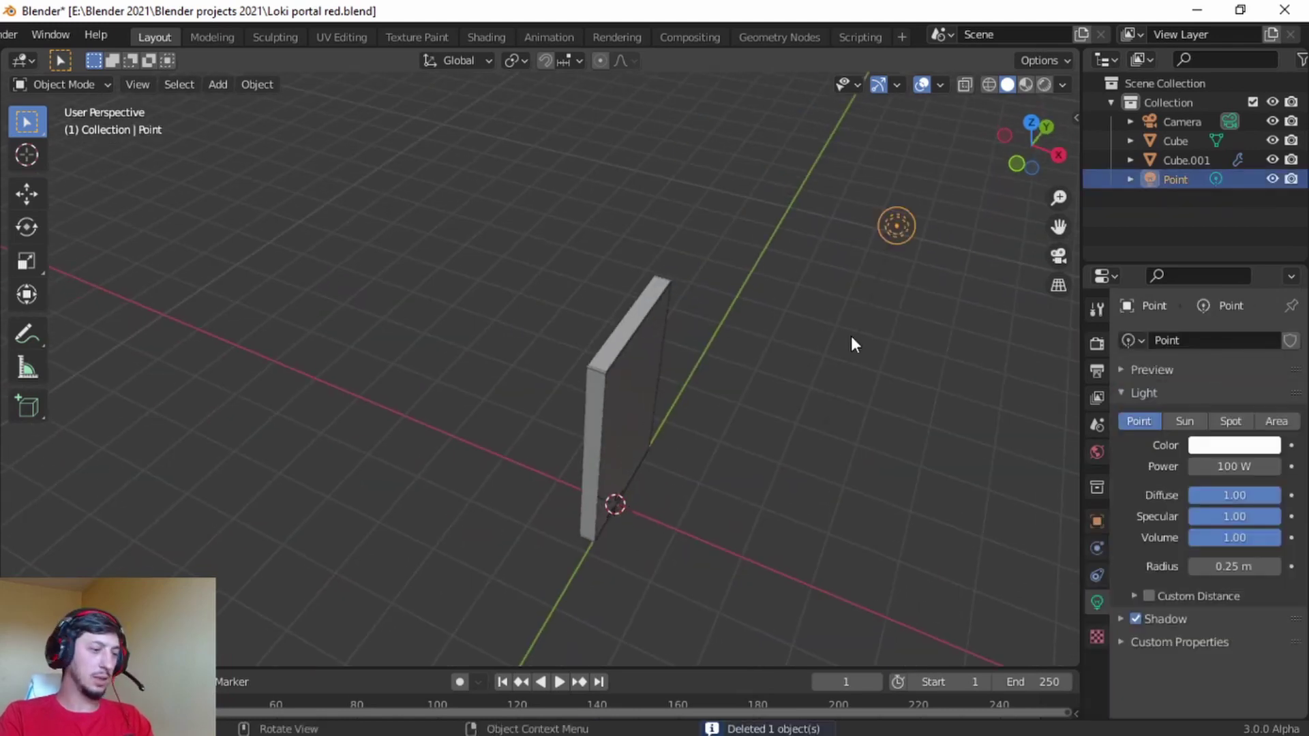
key(x)
click(852, 341)
middle_drag(863, 360, 853, 354)
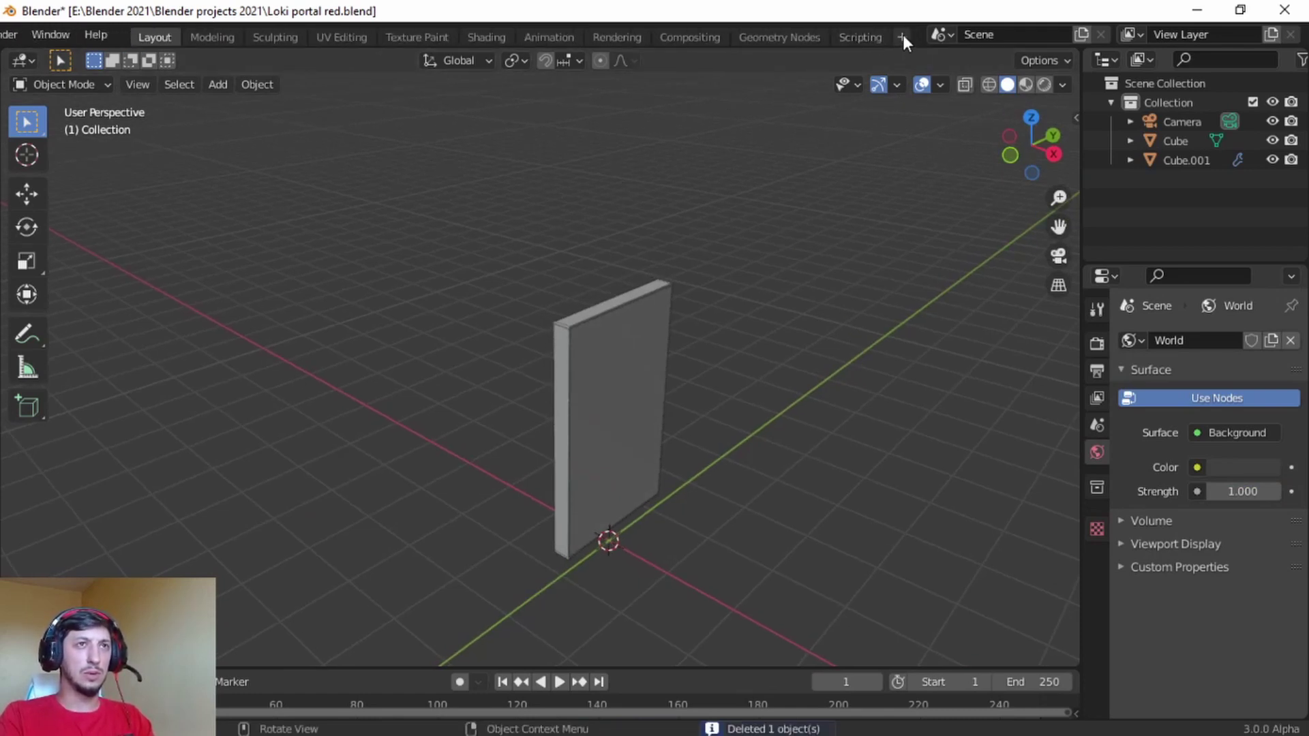
Add a VFX Motion Tracking workspace and enlarge its clip editor upward over the dopesheet and 3D view
click(902, 37)
mouse_move(848, 131)
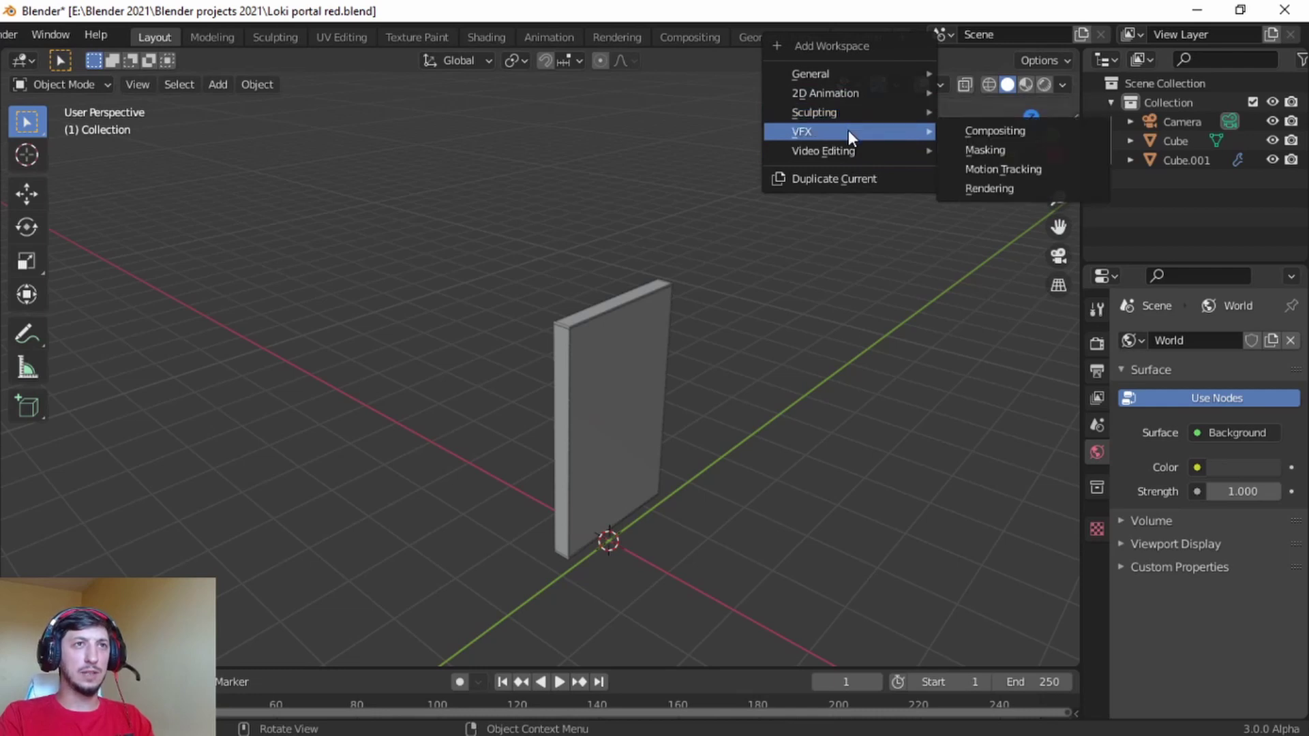
click(998, 167)
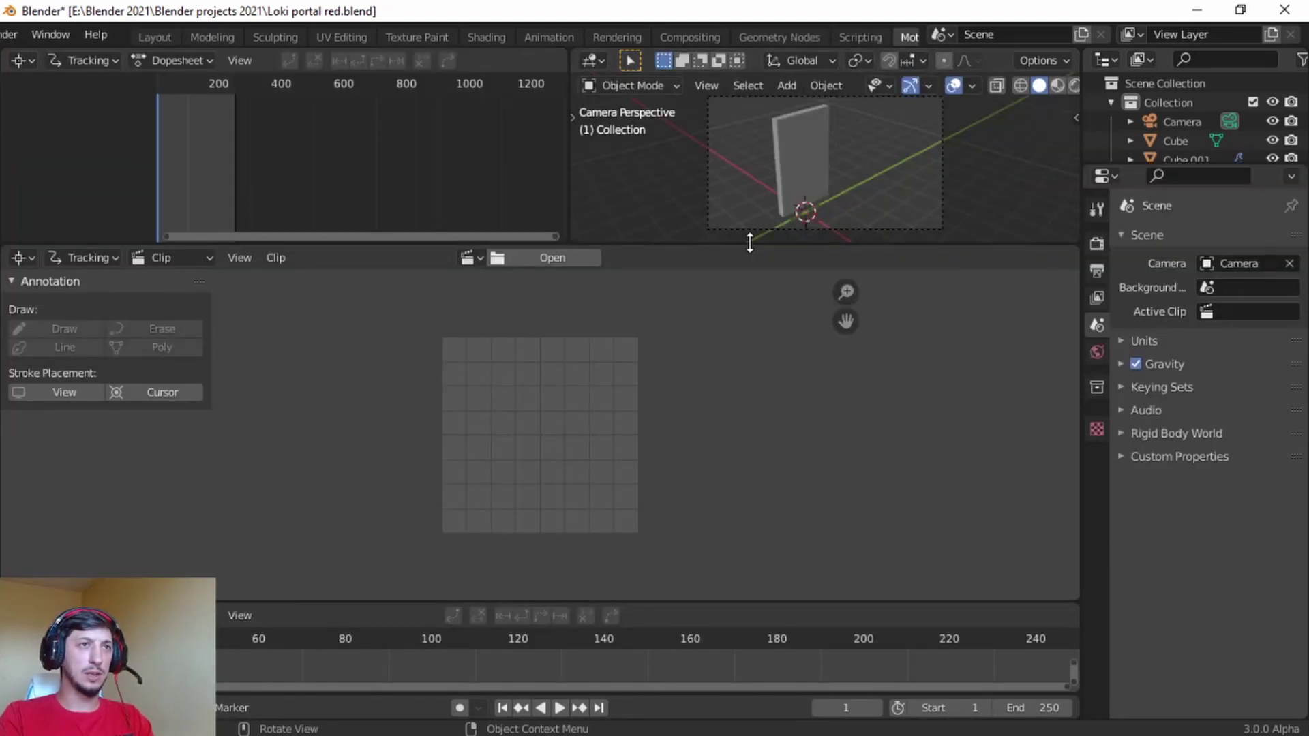
drag(749, 244, 756, 74)
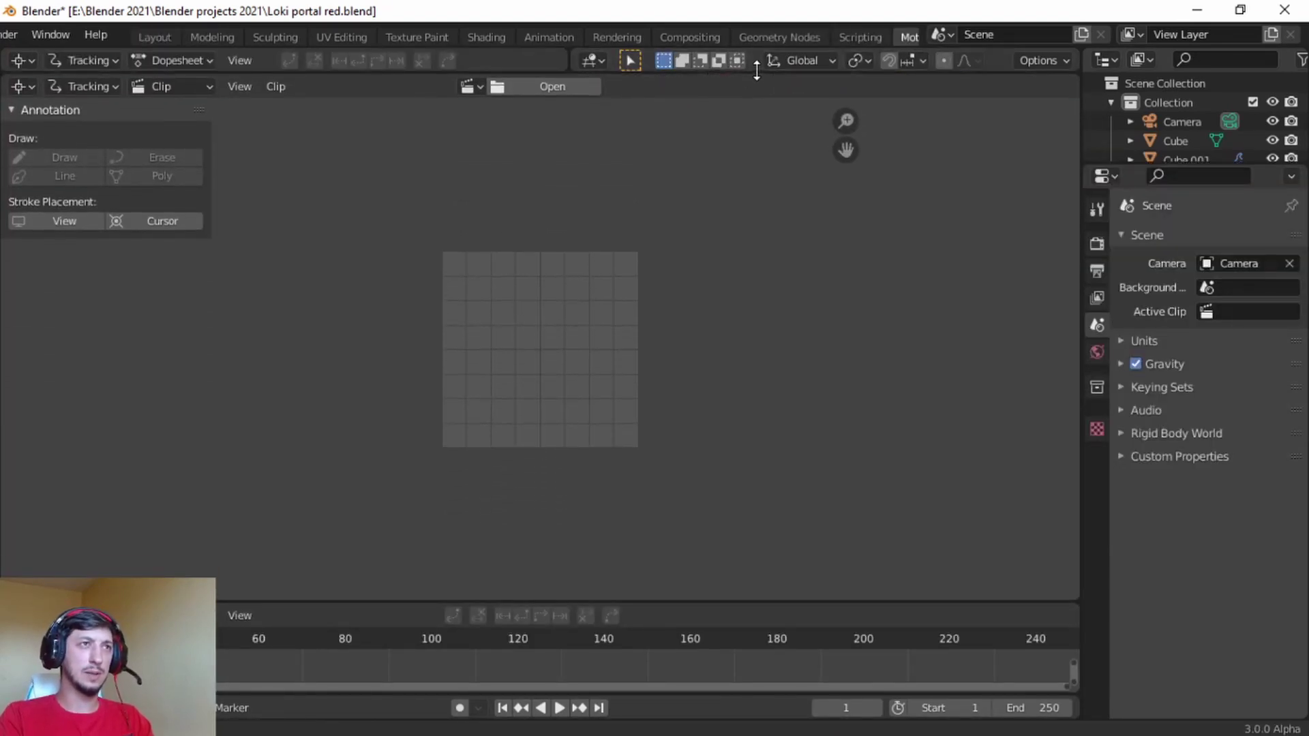
Open the footage Garden - 32600.mp4 from the E: drive as the movie clip
click(566, 83)
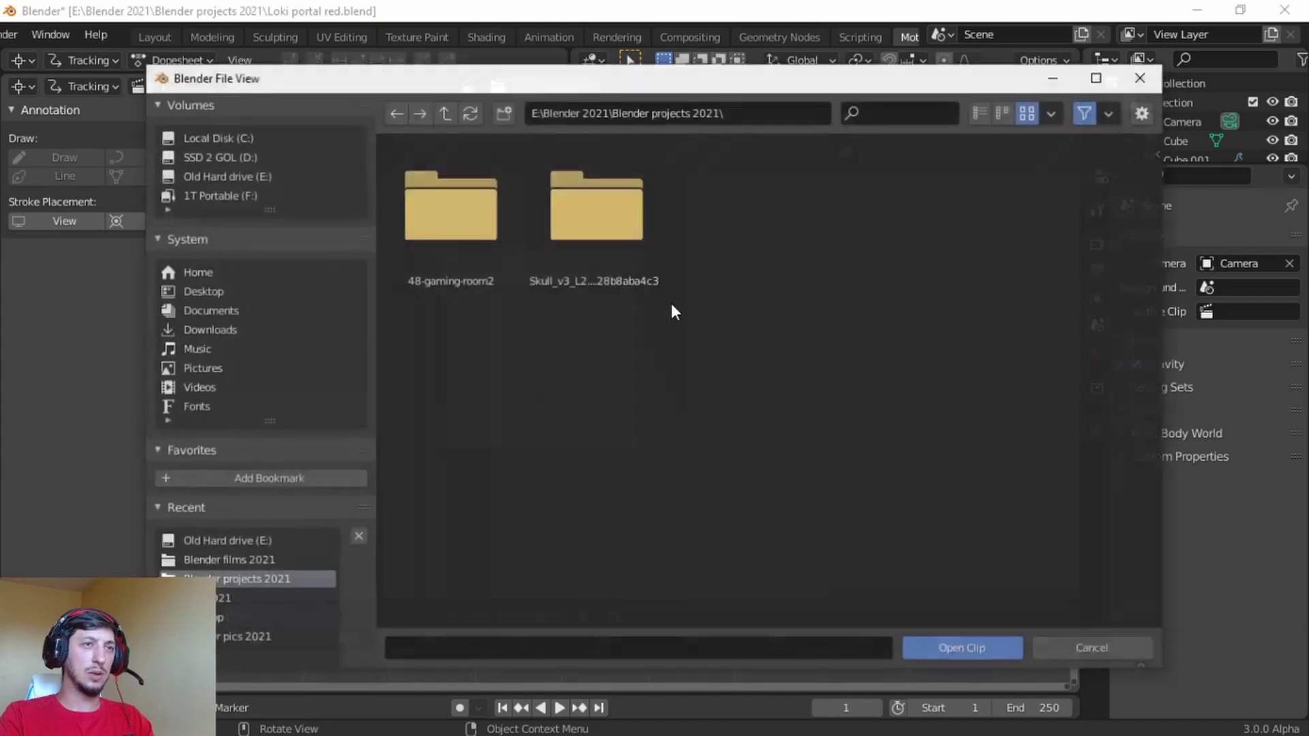
click(253, 175)
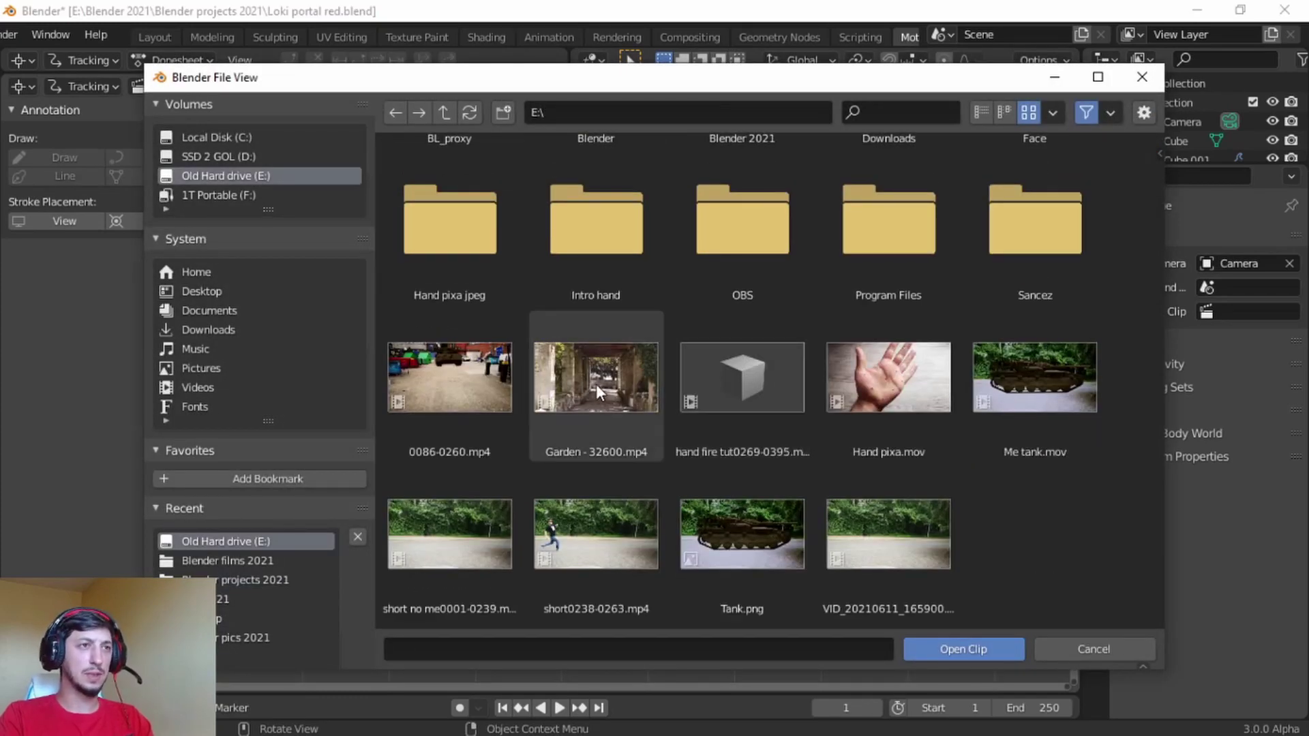
click(596, 383)
click(967, 654)
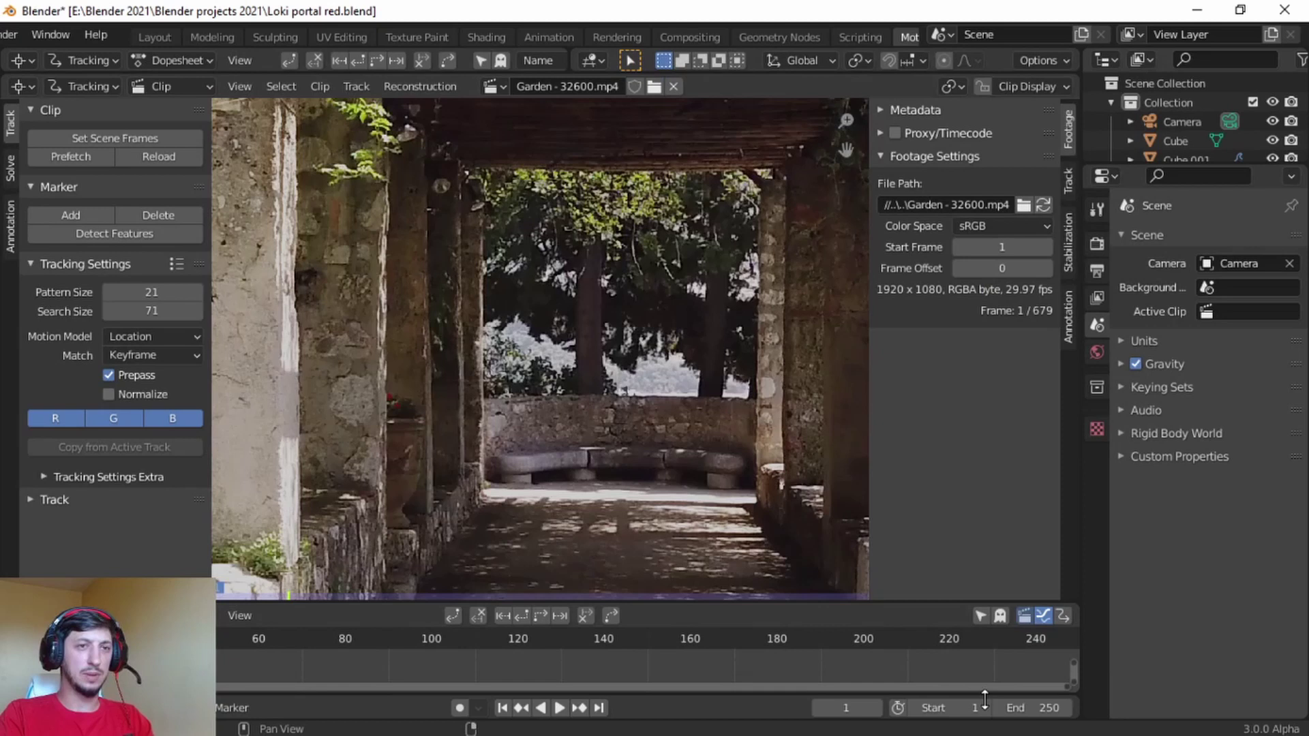
Match the scene frame range to the clip and prefetch its frames, with the clip editor's footage settings sidebar hidden
click(107, 138)
click(84, 157)
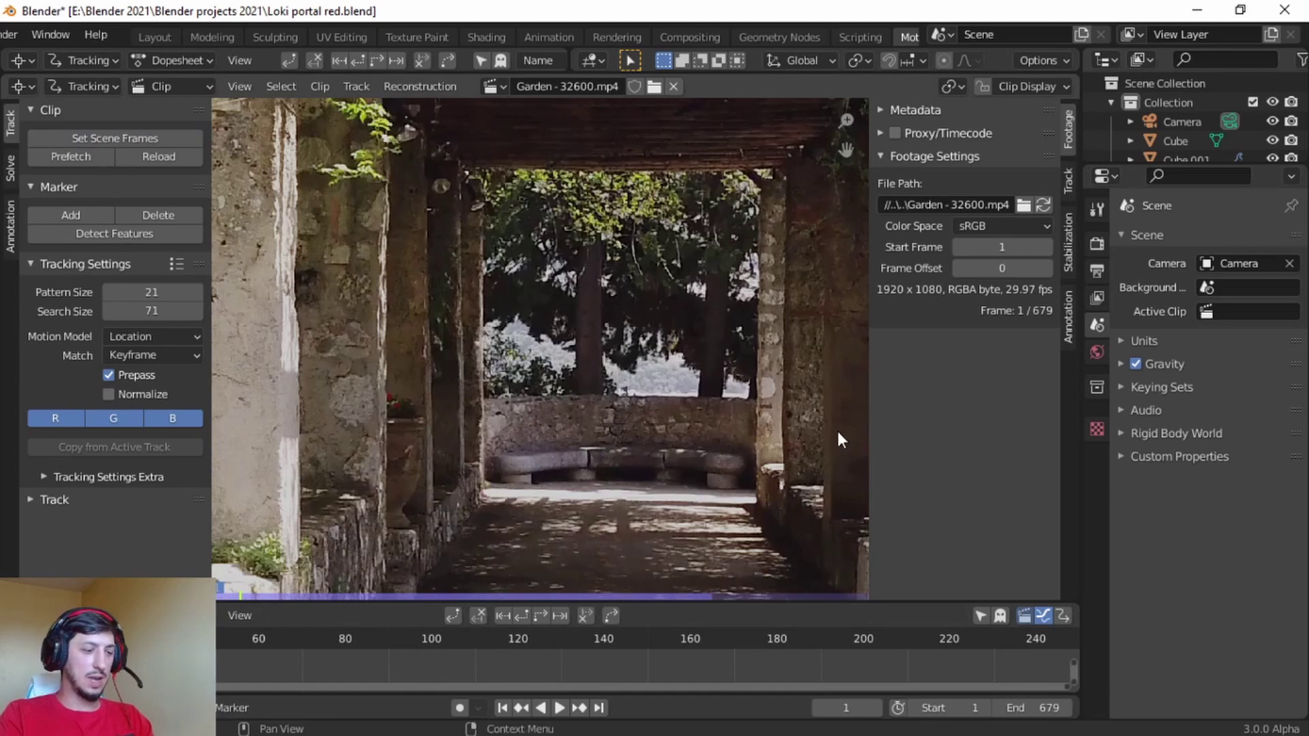
key(n)
scroll(838, 341, down, 4)
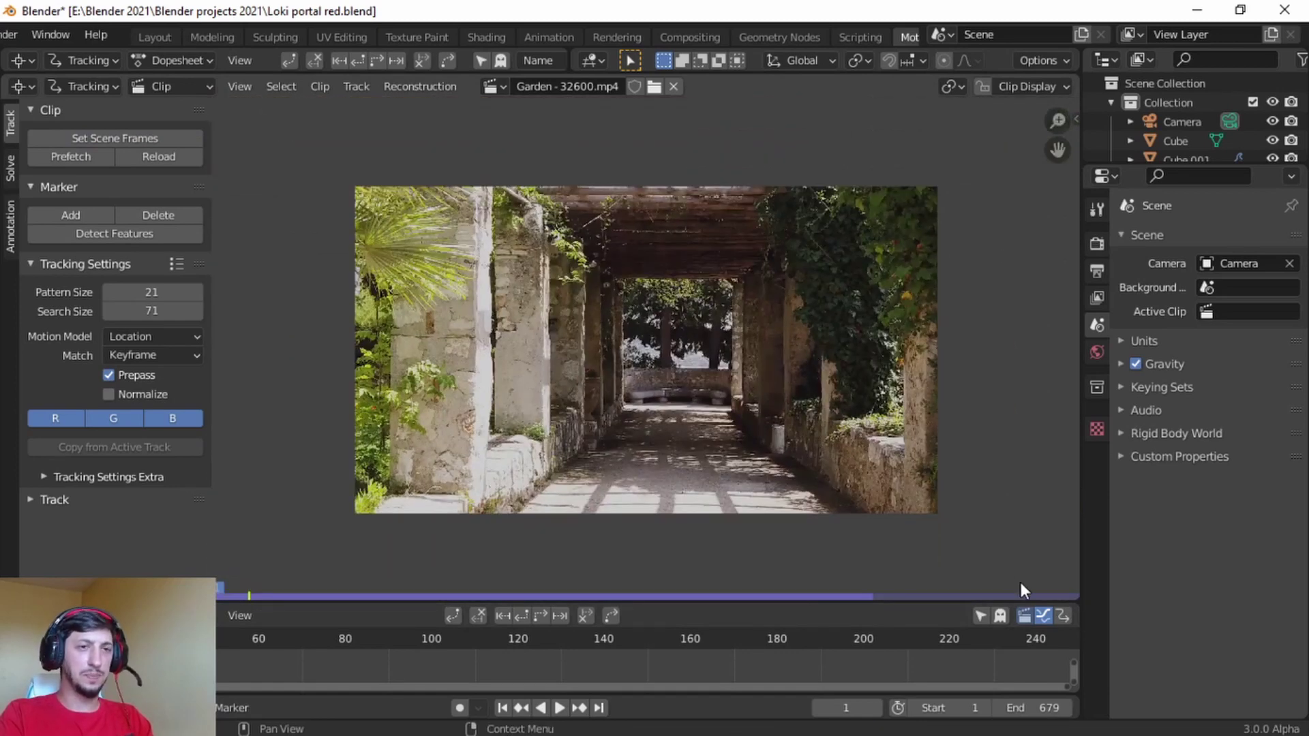
Set the scene's end frame to 300, briefly play the clip and return to frame 1
click(1047, 708)
text(300)
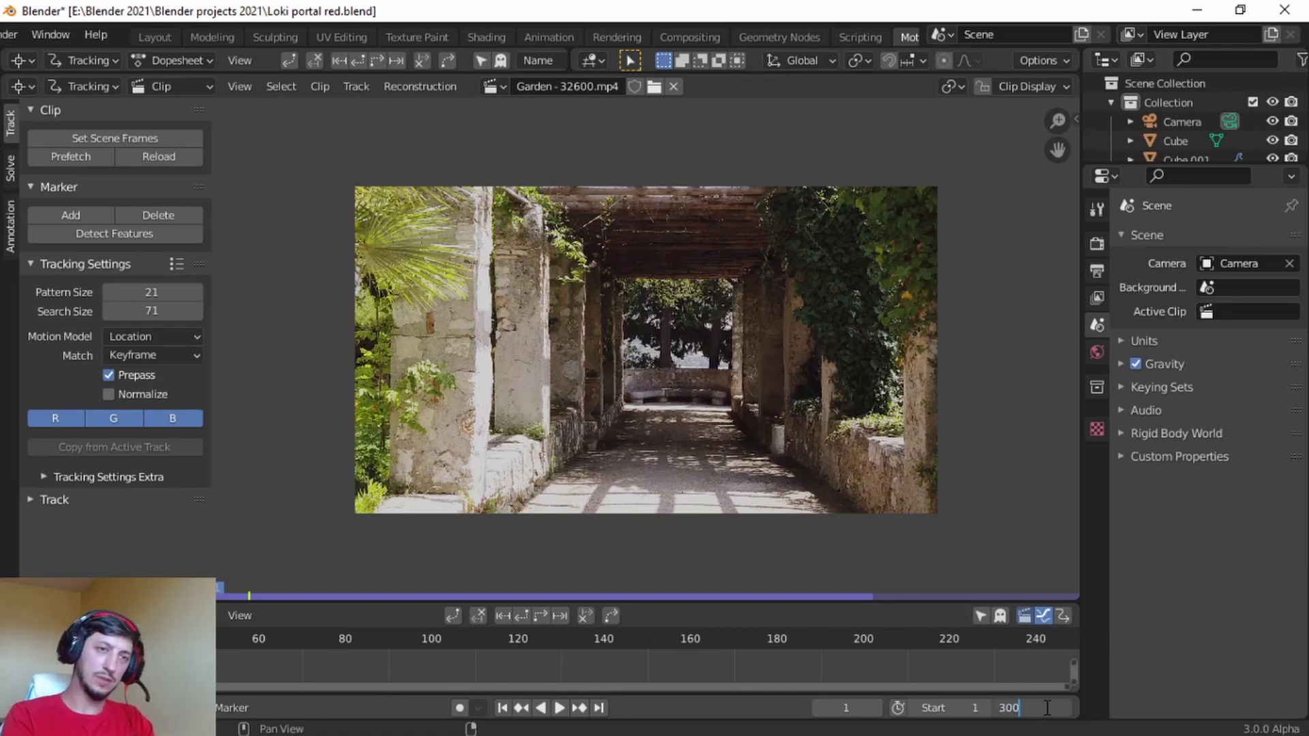
key(Return)
key(space)
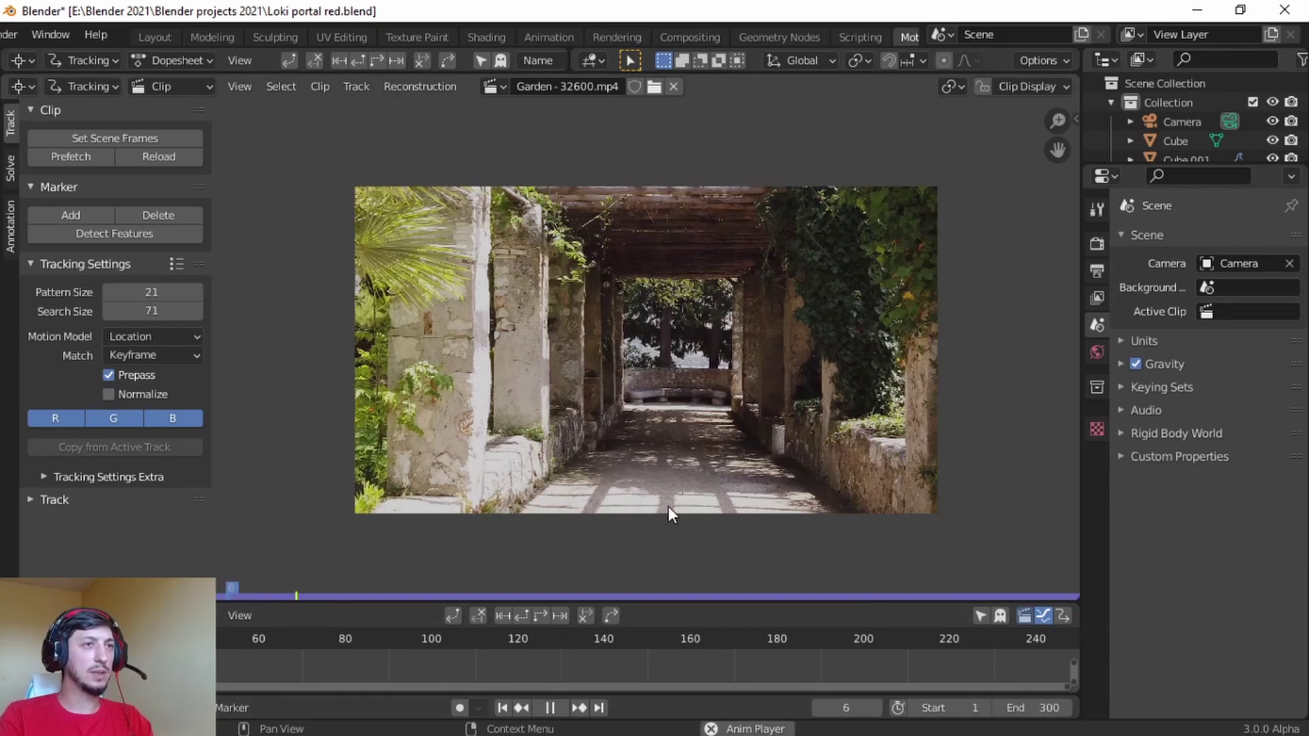
key(space)
click(499, 709)
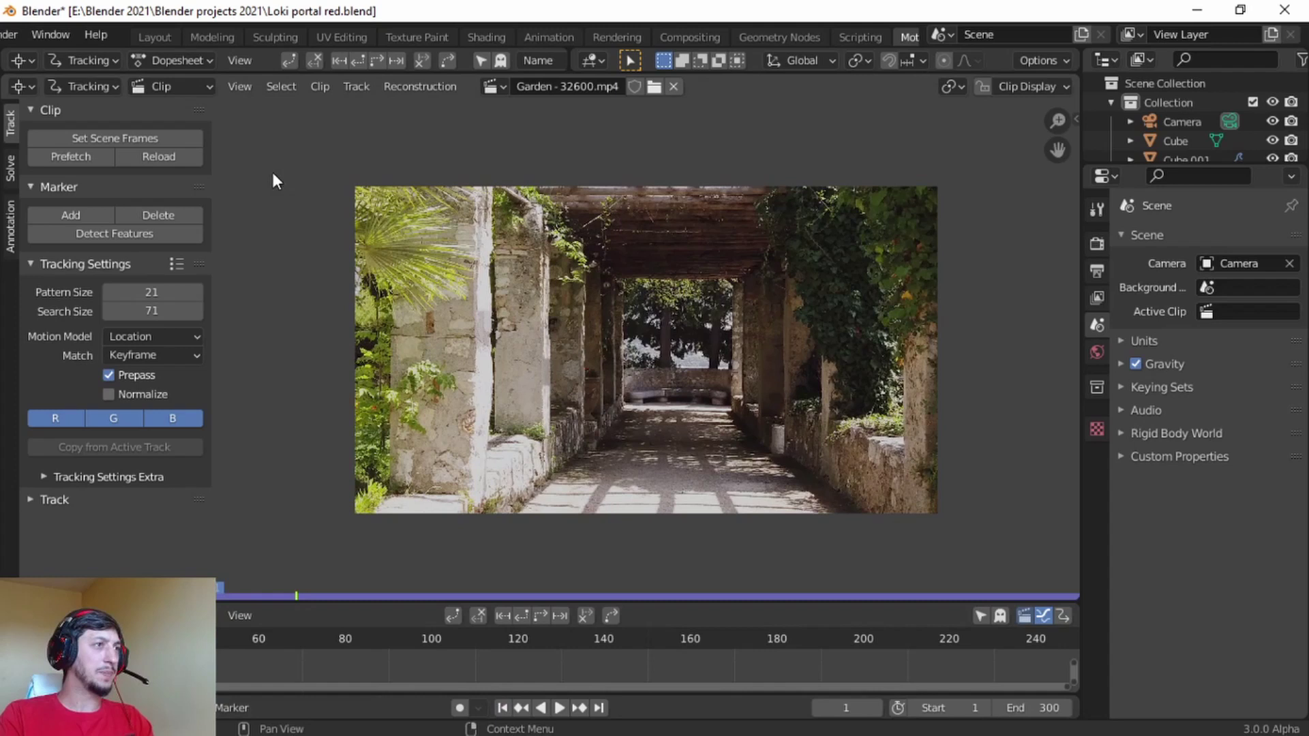
Set the tracking match to Previous frame and enable Normalize
click(191, 355)
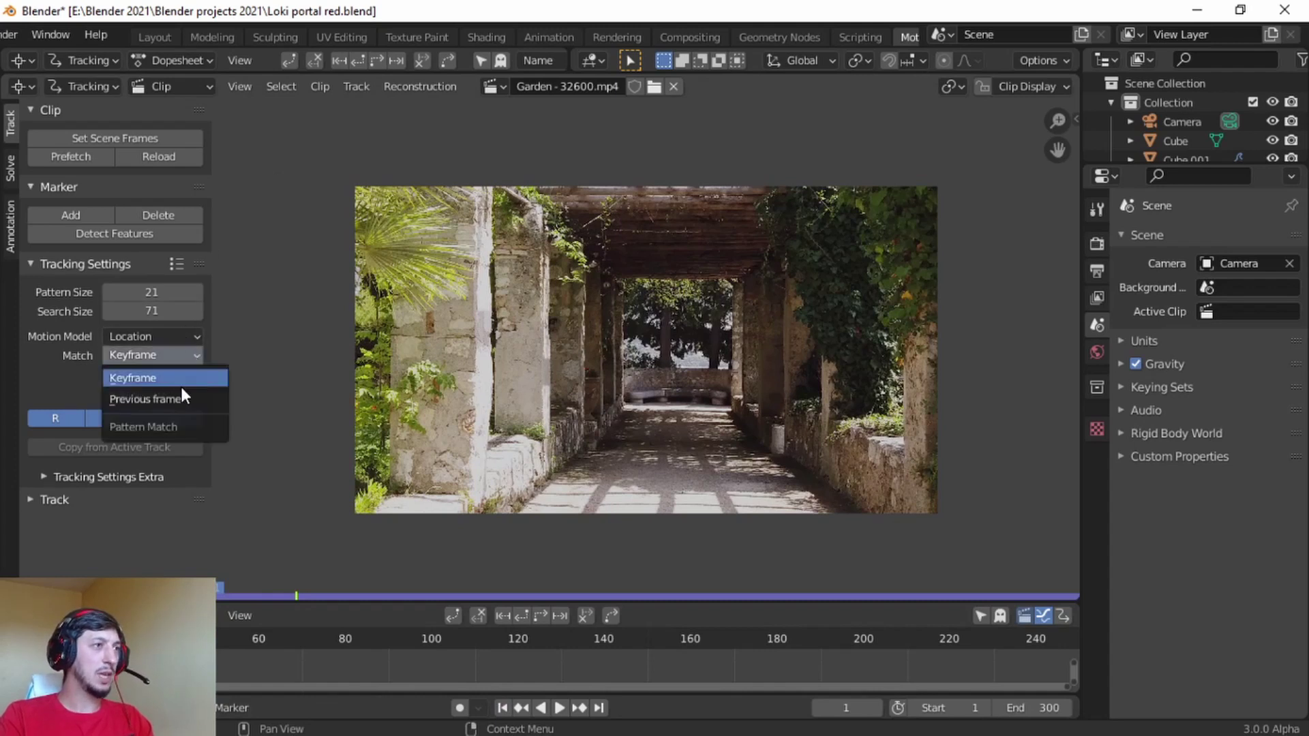
click(178, 392)
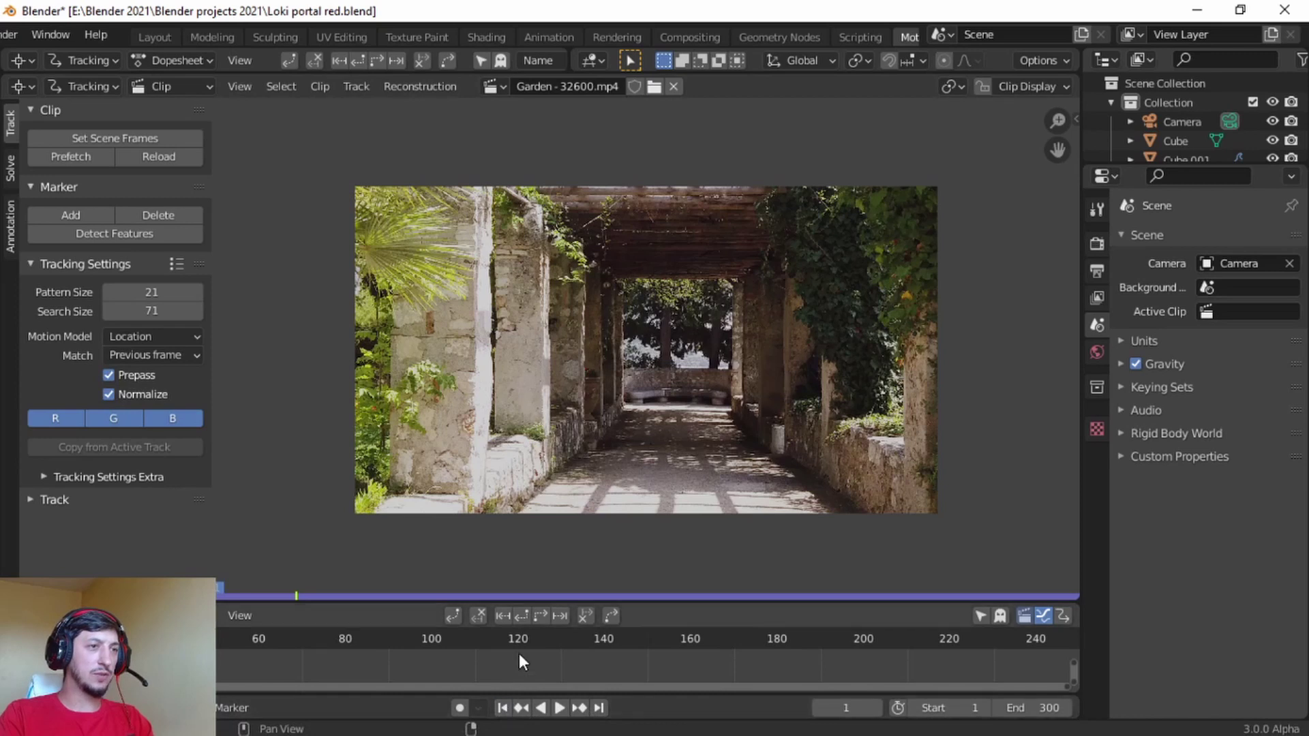
Detect features on frame 1 and track them forward to frame 300, then detect features there and track backward to frame 1
click(98, 234)
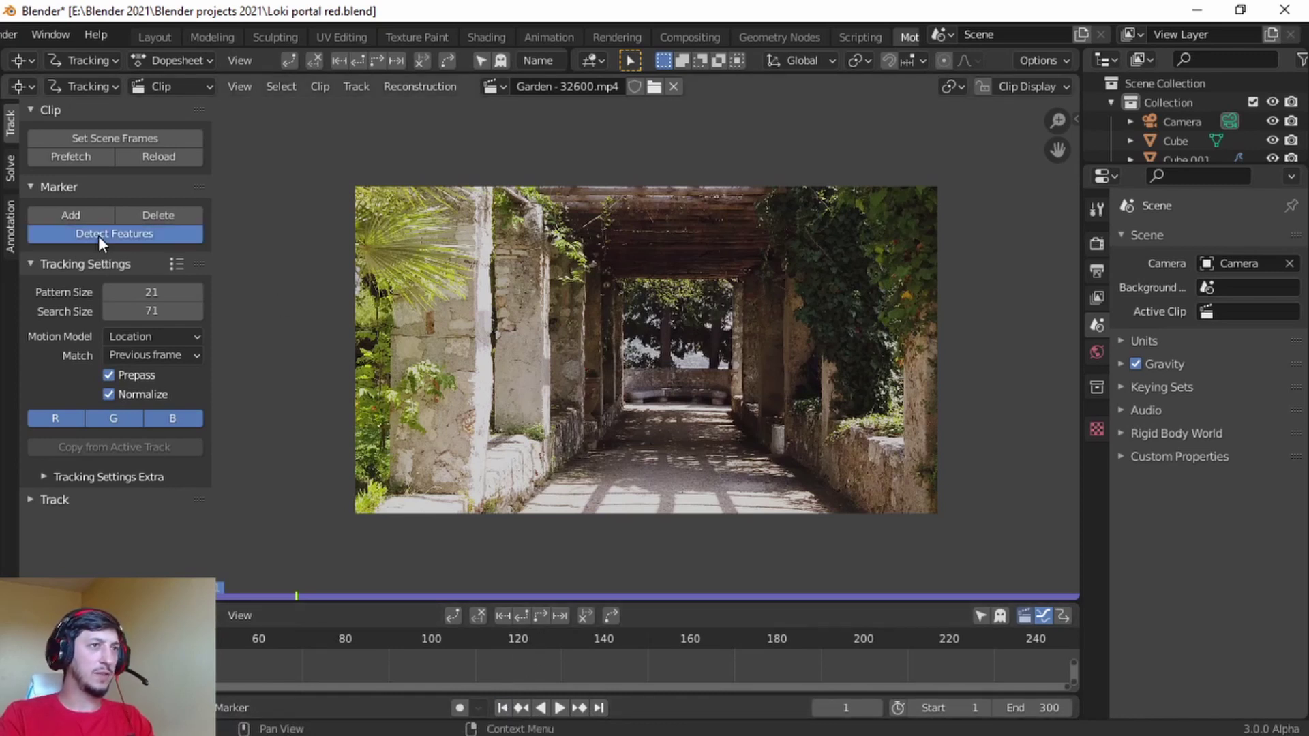
click(542, 615)
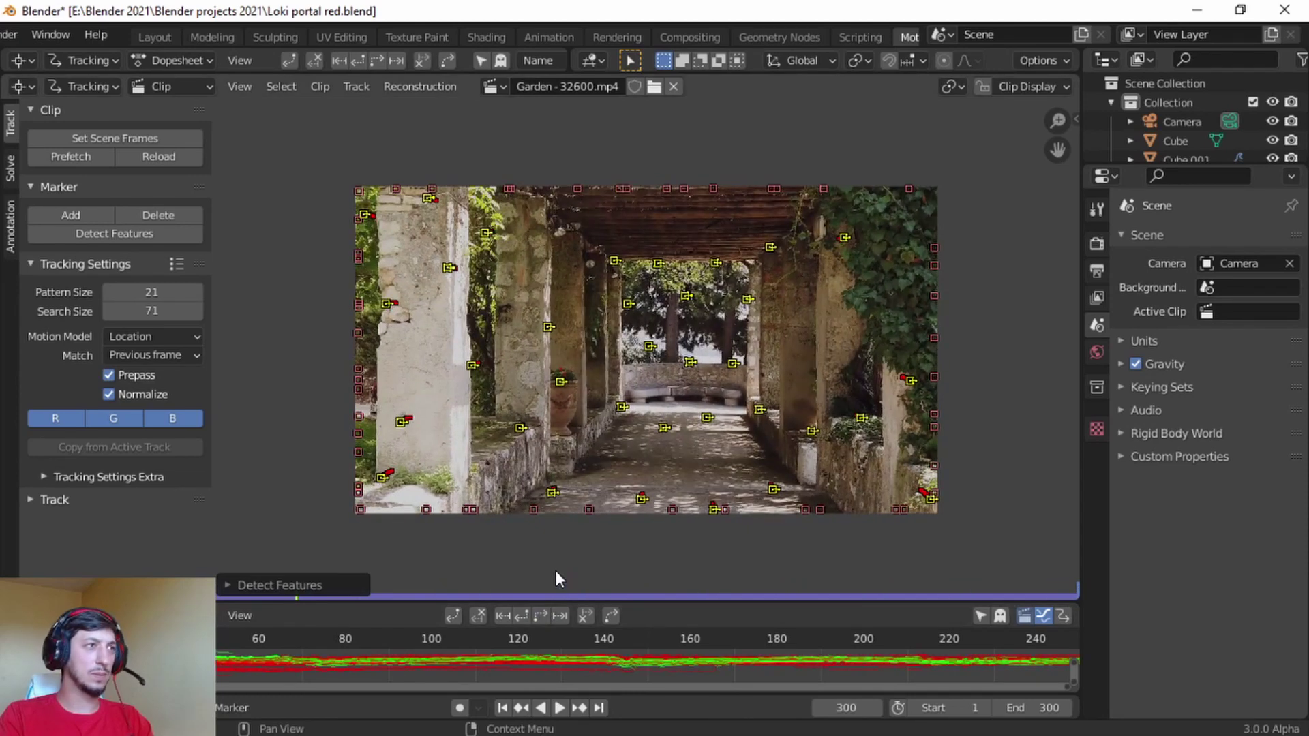
click(131, 235)
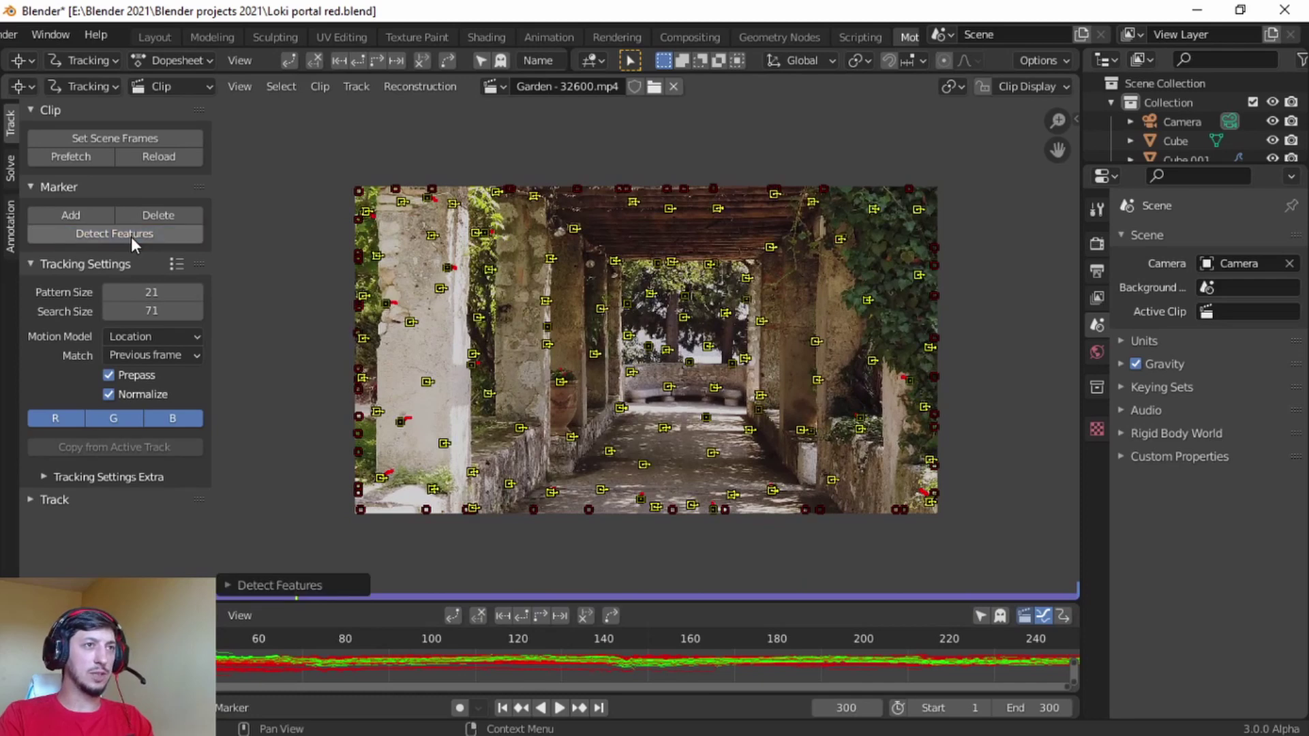
click(518, 616)
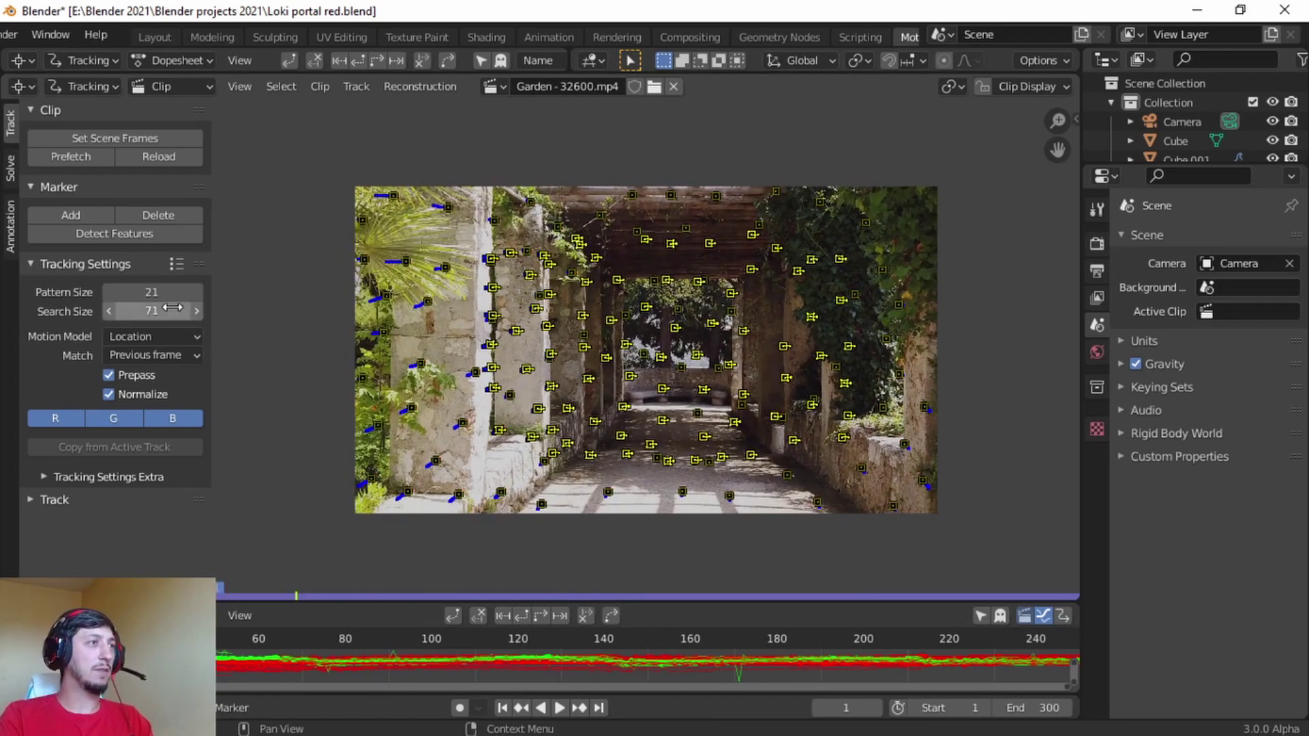
Select all tracks and solve the camera motion
click(11, 169)
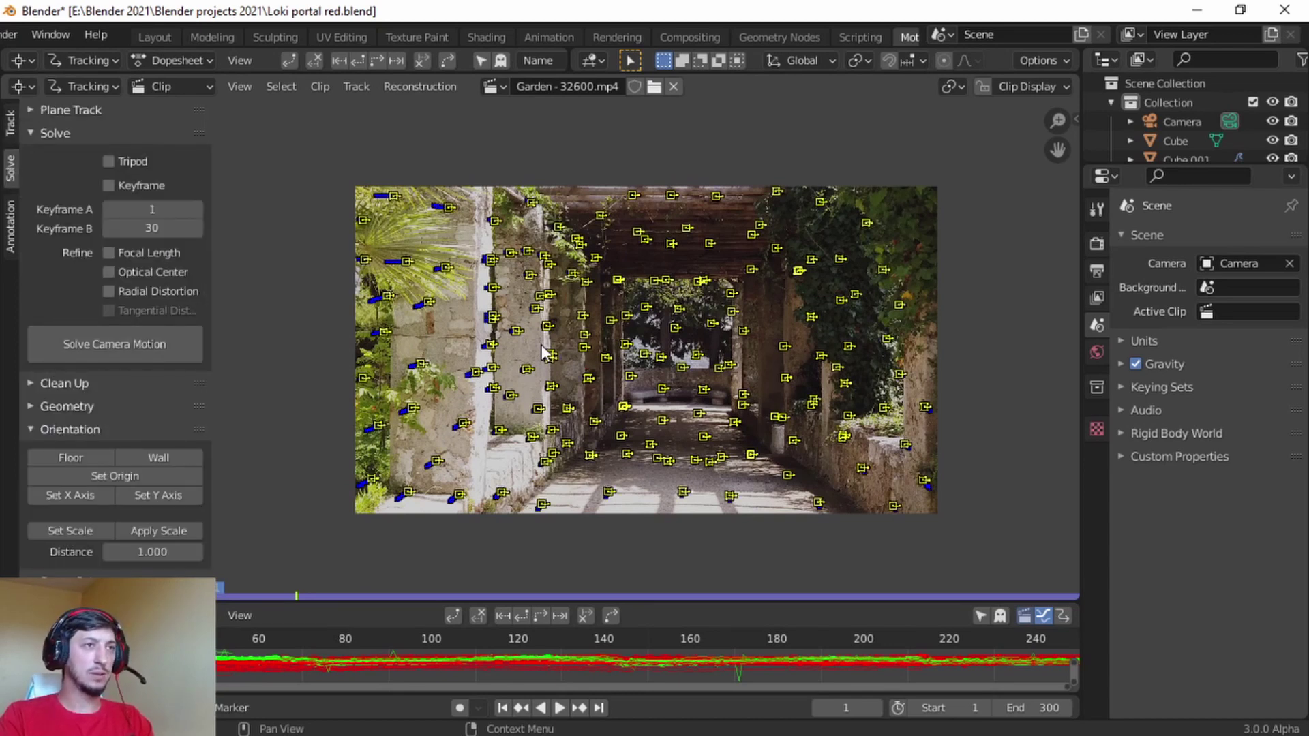
click(137, 341)
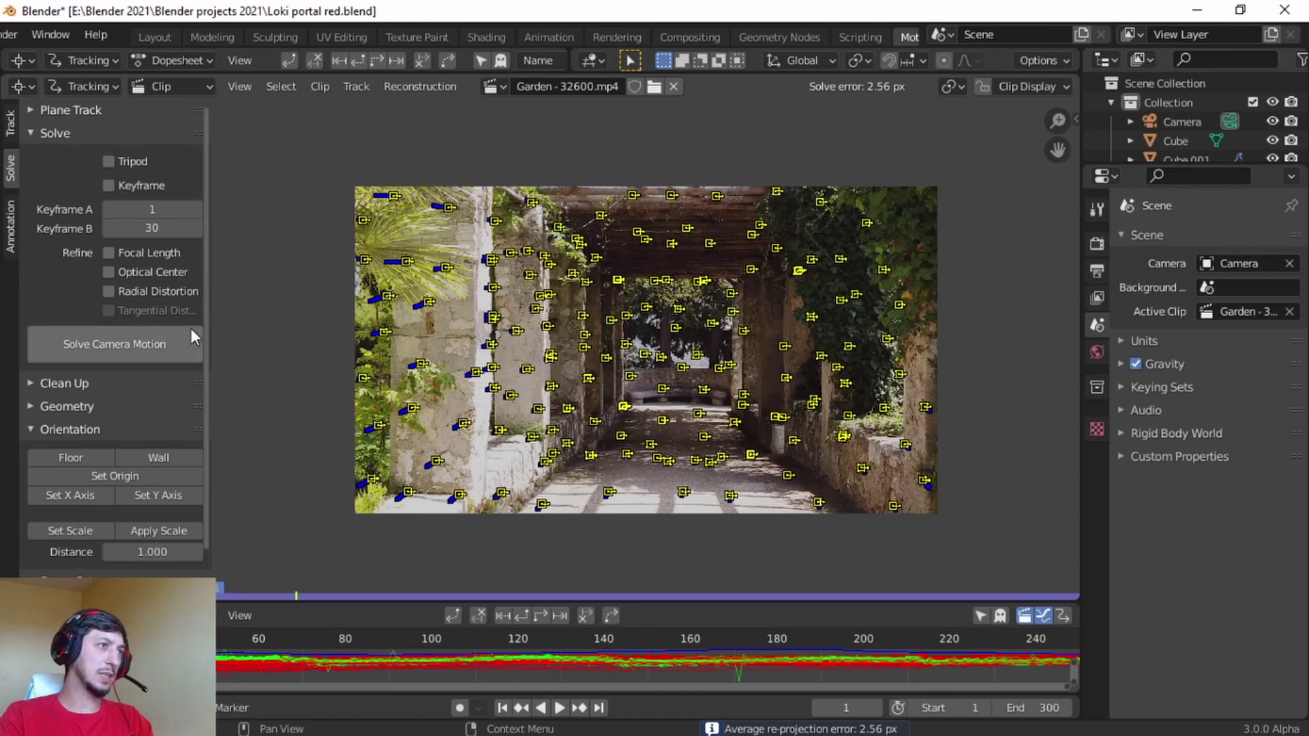
Clean up the tracks using an error limit of 1.5 and the Delete Track type, then solve the camera motion again
click(33, 382)
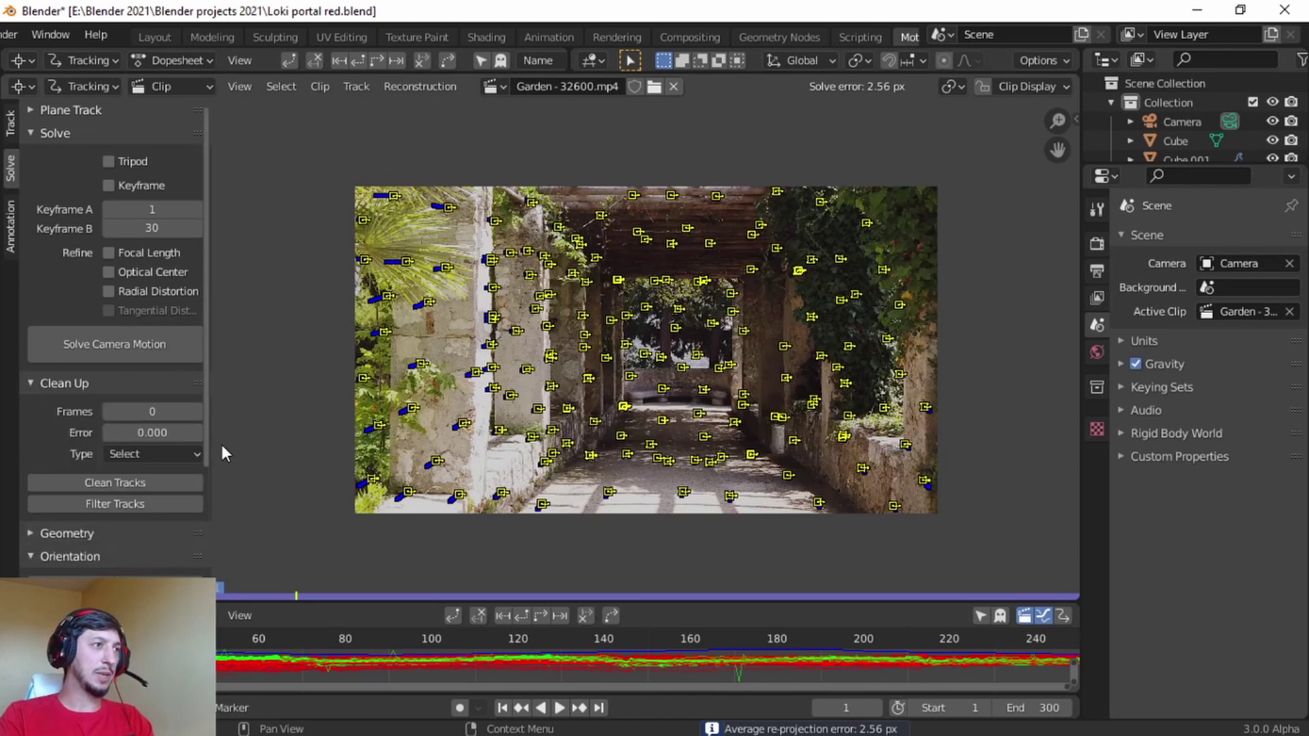
click(153, 432)
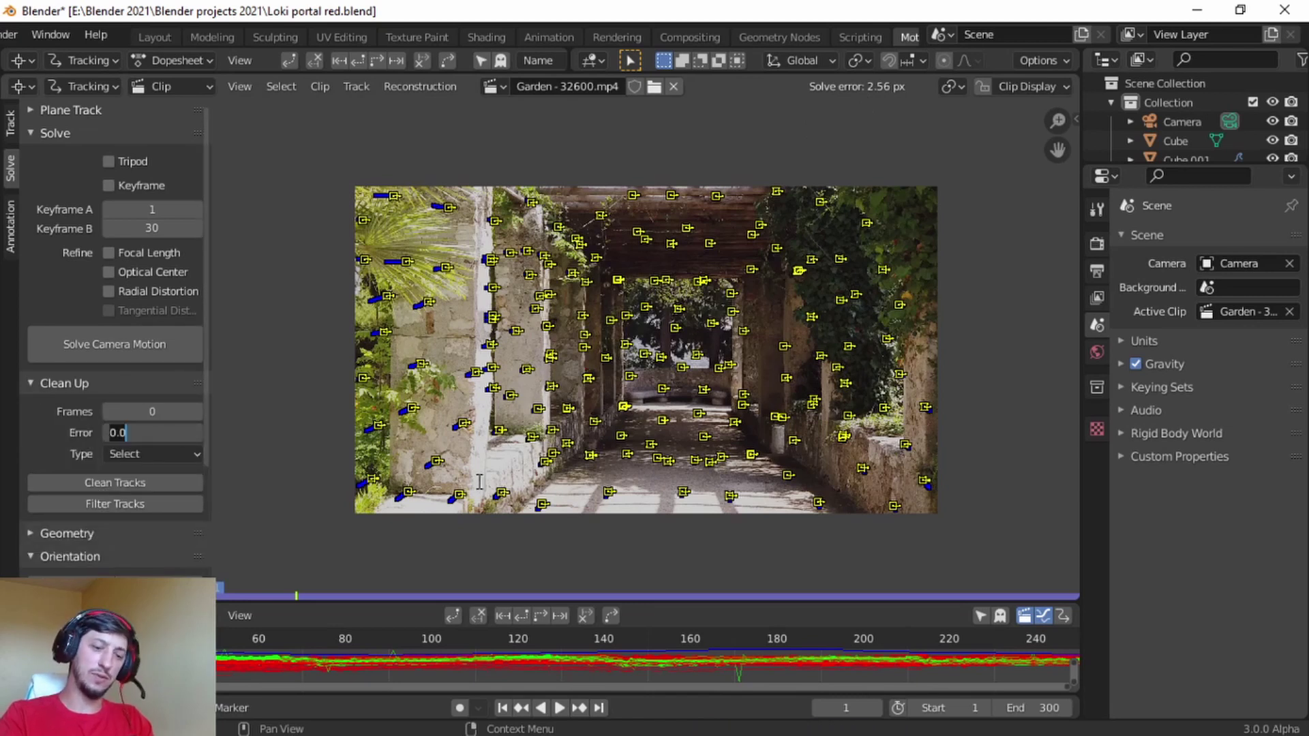
text(1.5)
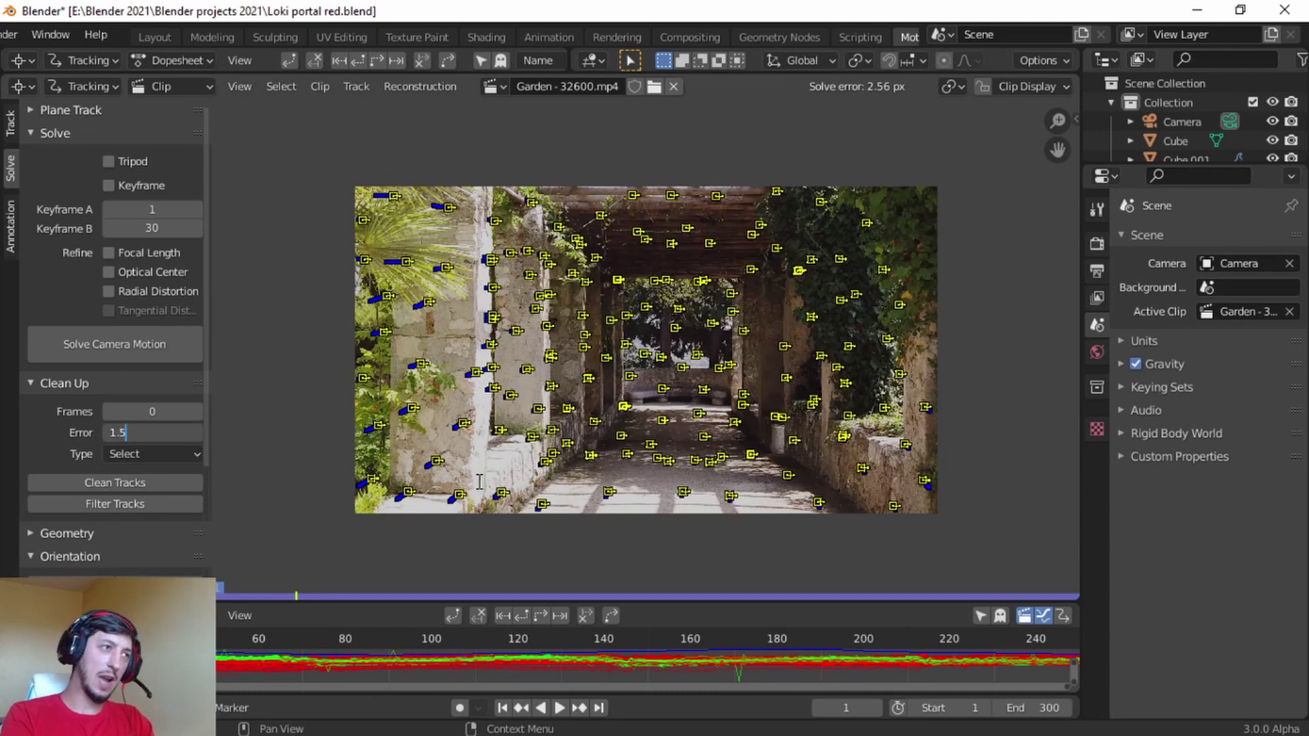
key(Return)
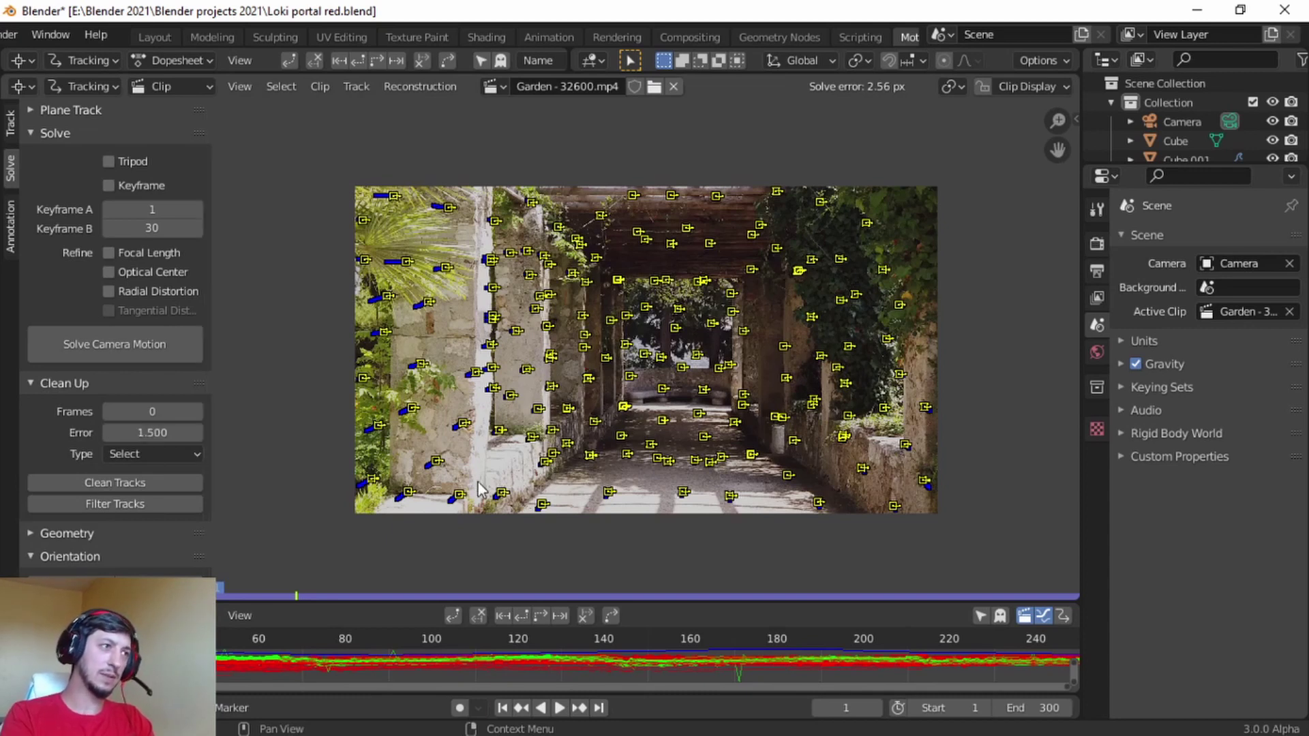
click(189, 456)
click(171, 497)
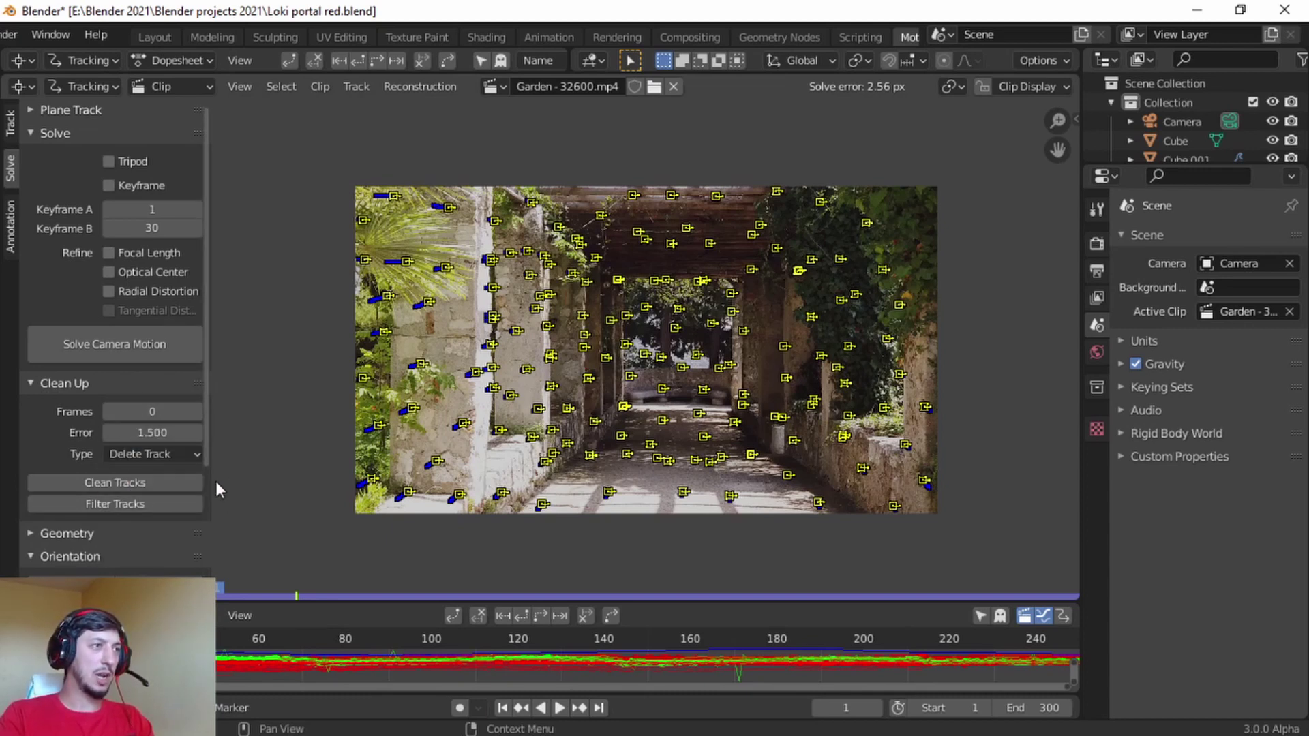
click(169, 482)
click(142, 349)
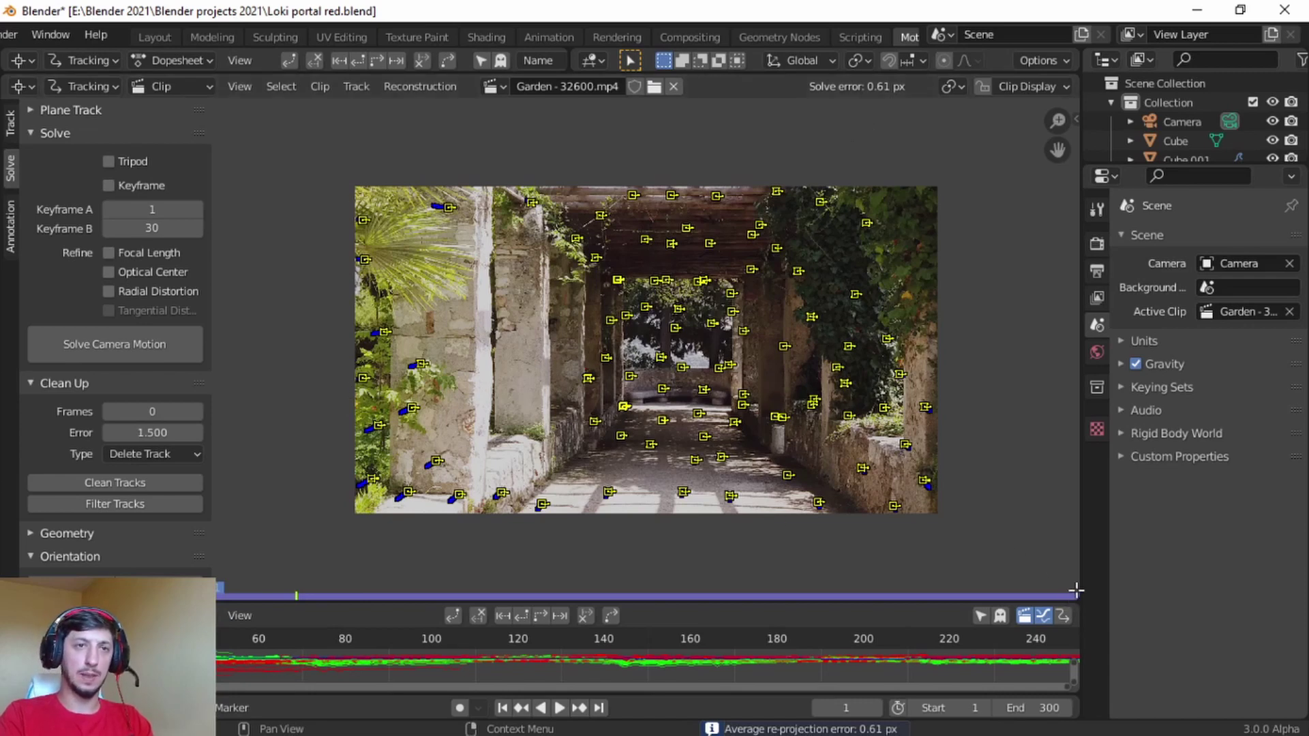
Split the clip editor into two side-by-side areas and make the new one a 3D Viewport
mouse_move(1076, 591)
mouse_down()
mouse_move(878, 571)
mouse_move(716, 477)
mouse_move(611, 145)
mouse_up()
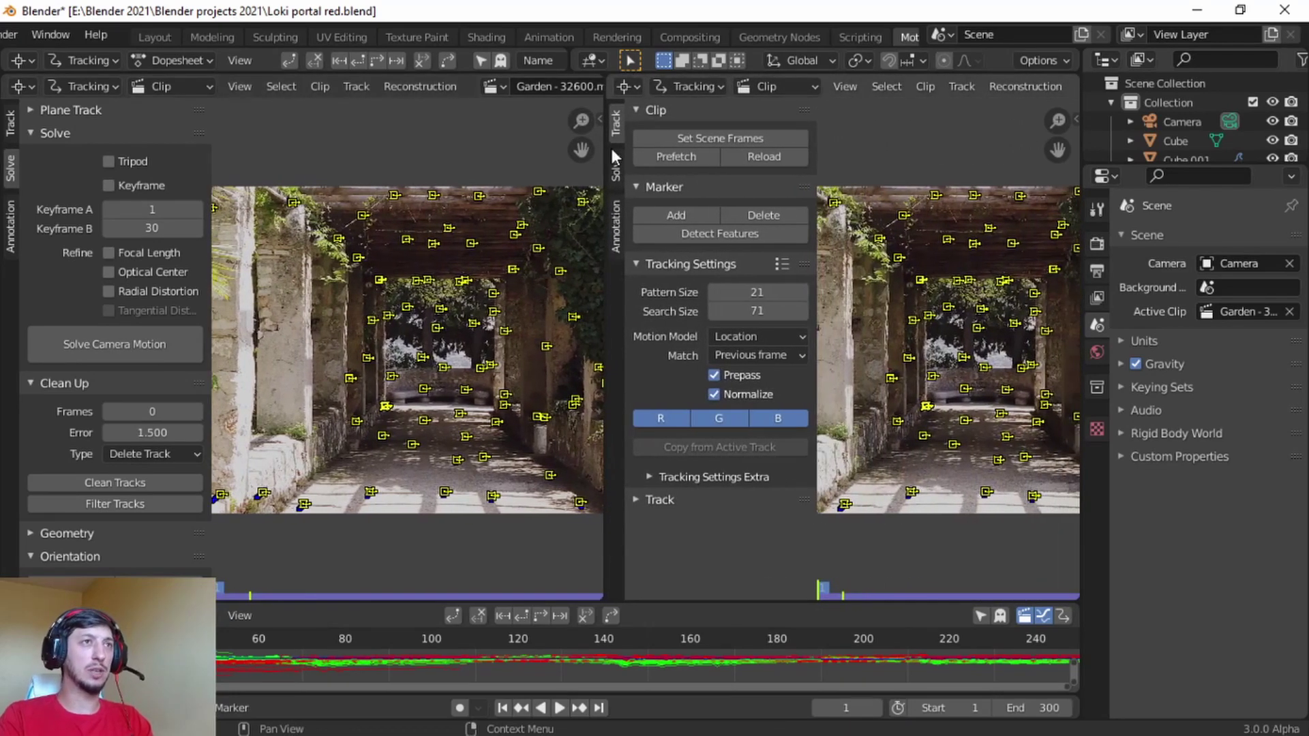
click(627, 86)
click(651, 135)
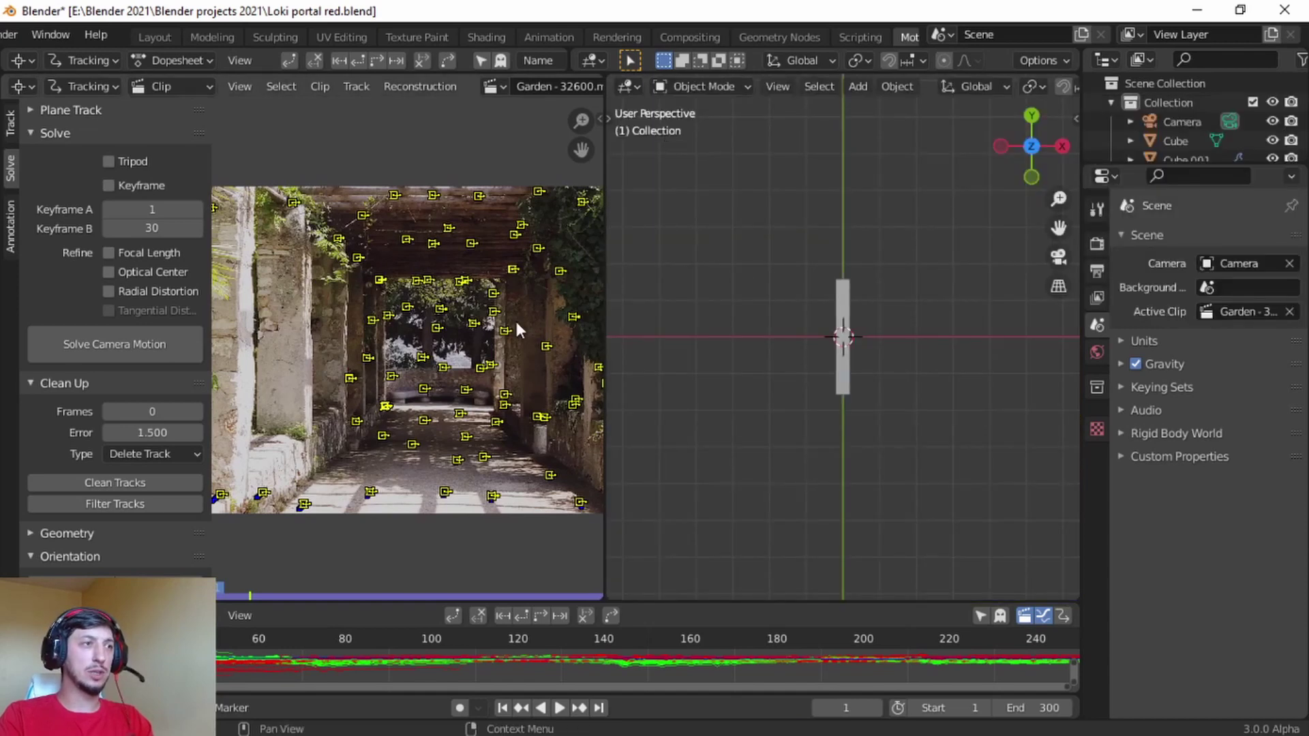
Set up the tracking scene from the solved clip and view the 3D scene through the camera
scroll(96, 521, down, 5)
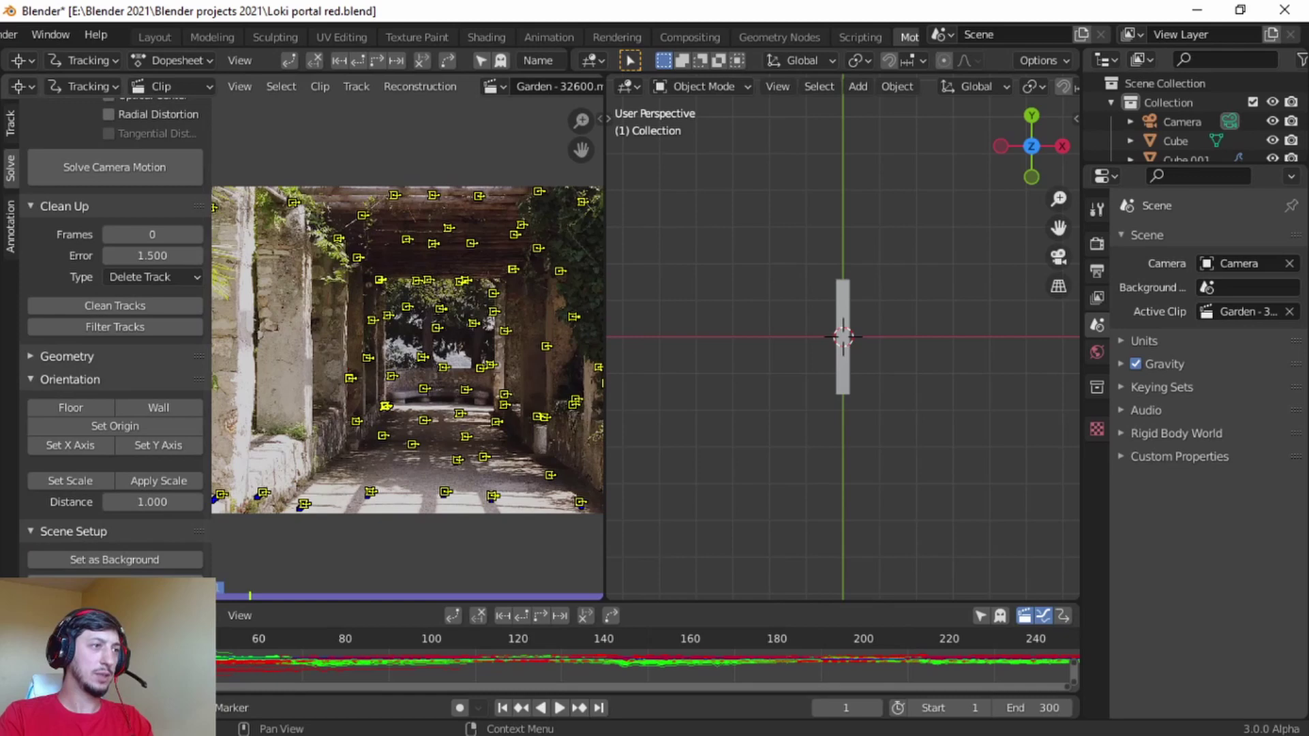
click(115, 583)
key(KP_0)
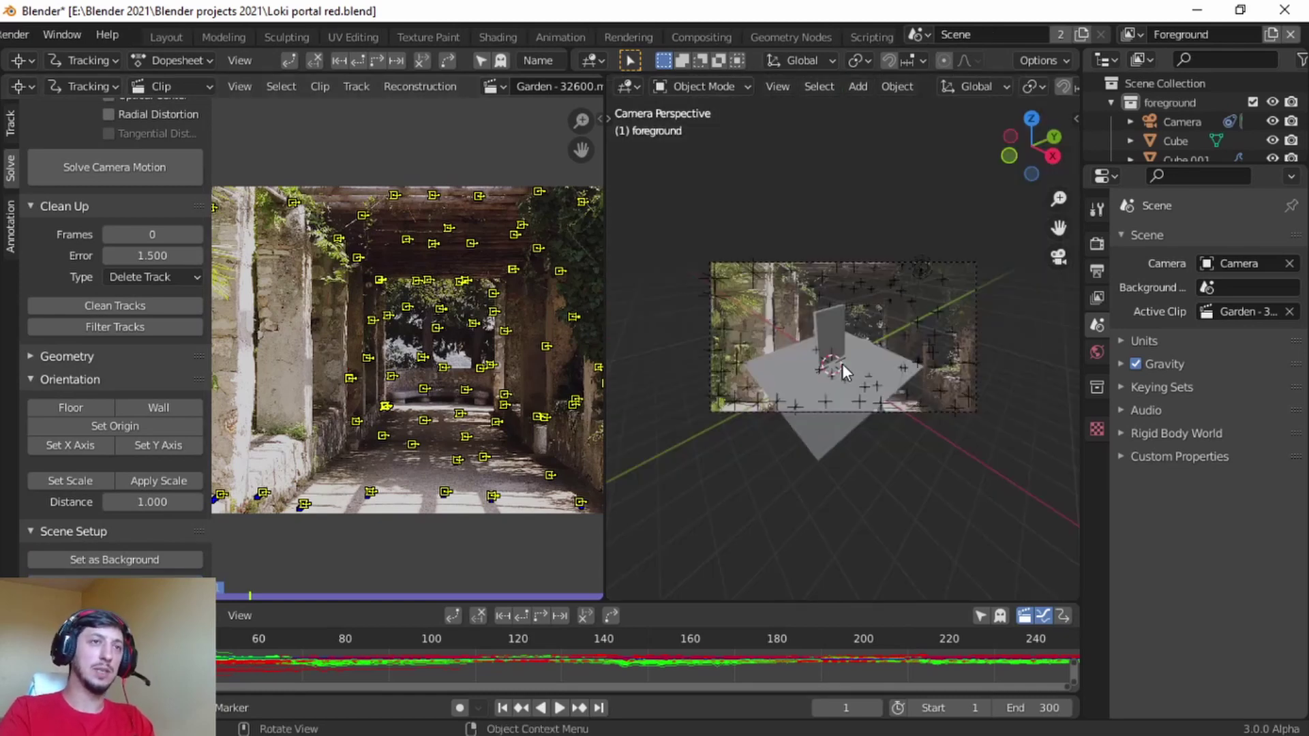
scroll(1005, 86, down, 5)
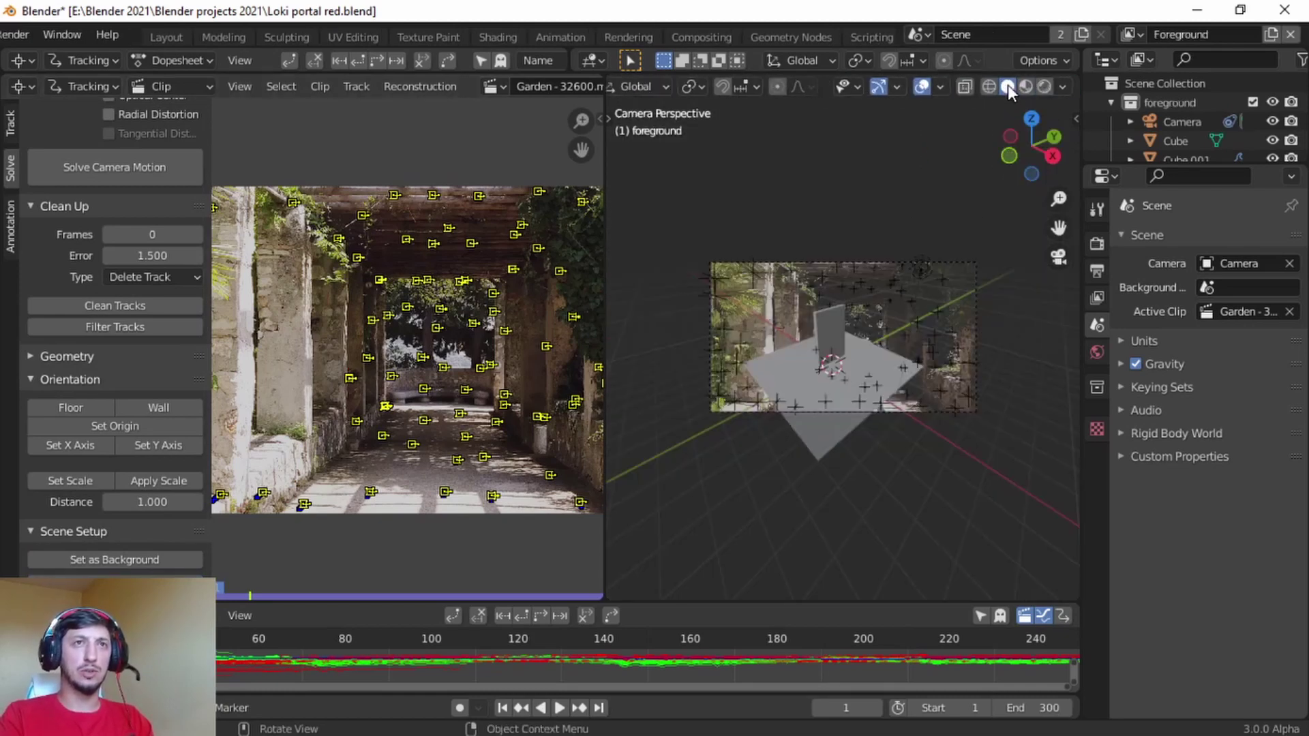
Show the 3D viewport in rendered shading and make the render film transparent so the garden footage shows behind the slab
click(1043, 86)
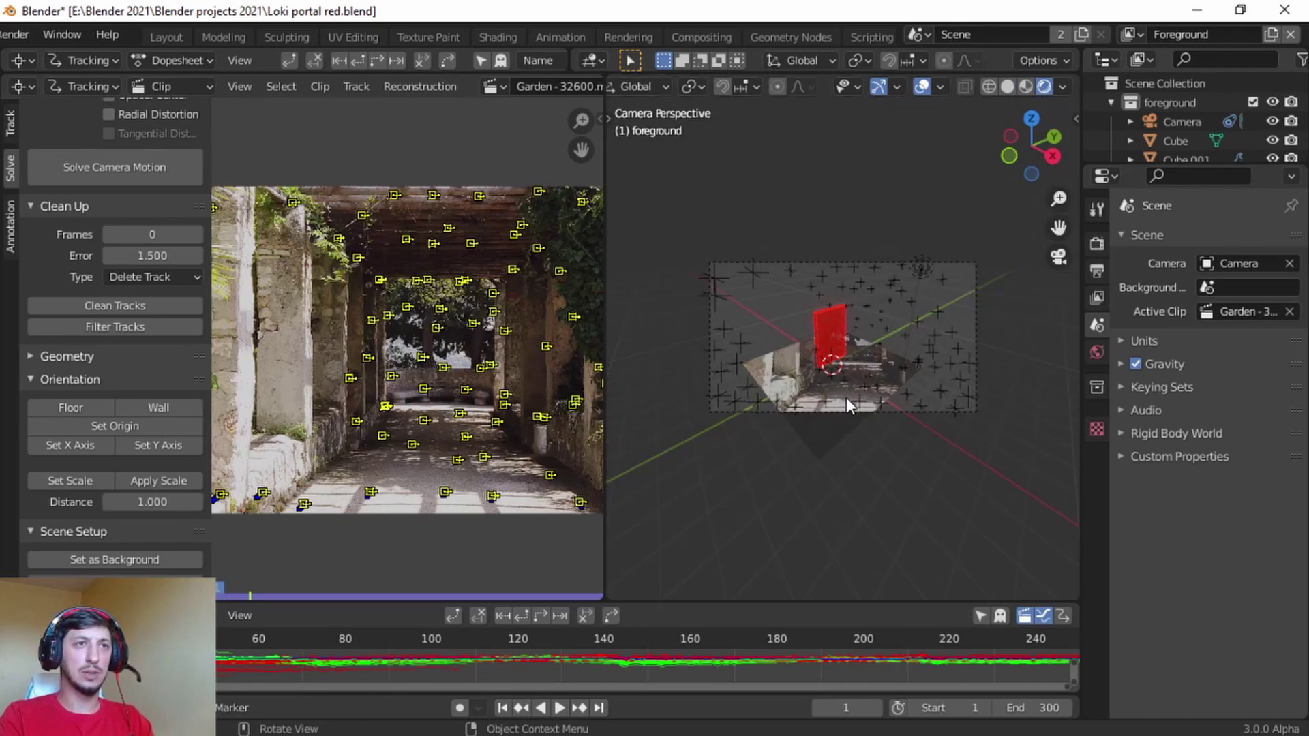
click(1100, 247)
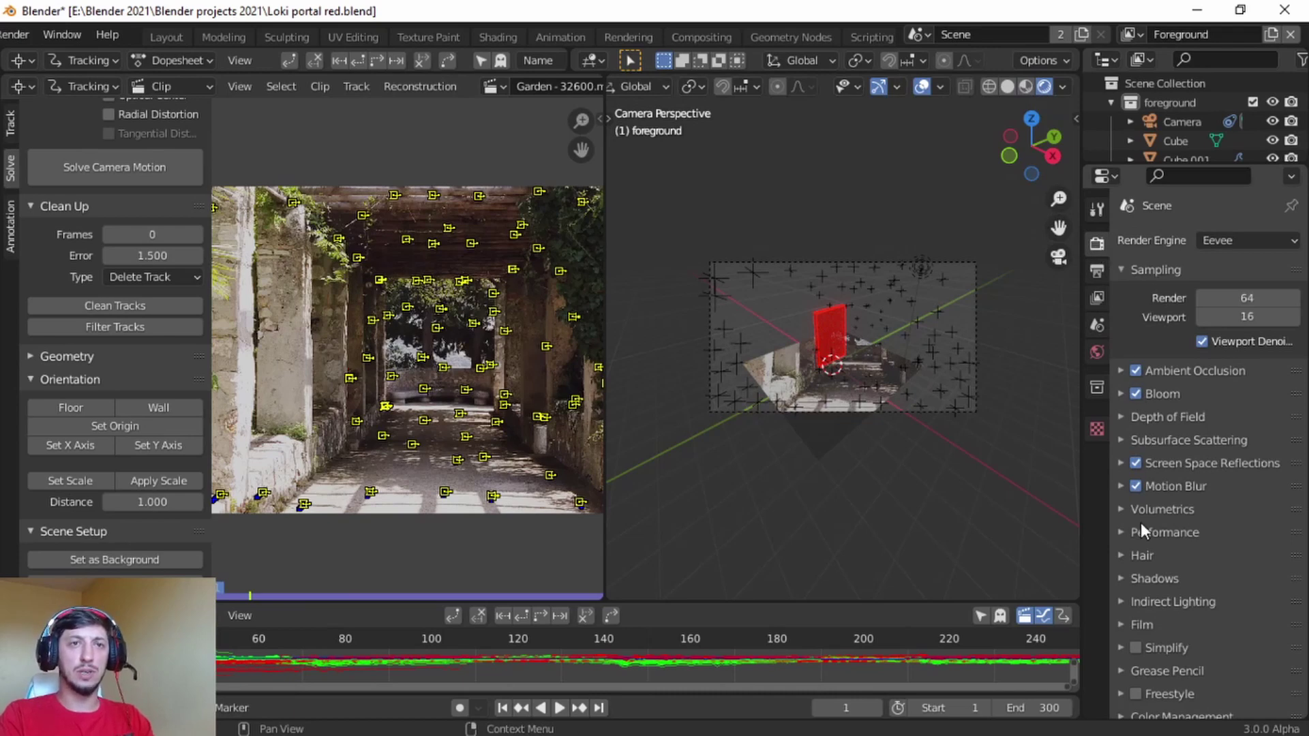
click(1129, 623)
scroll(1159, 619, down, 2)
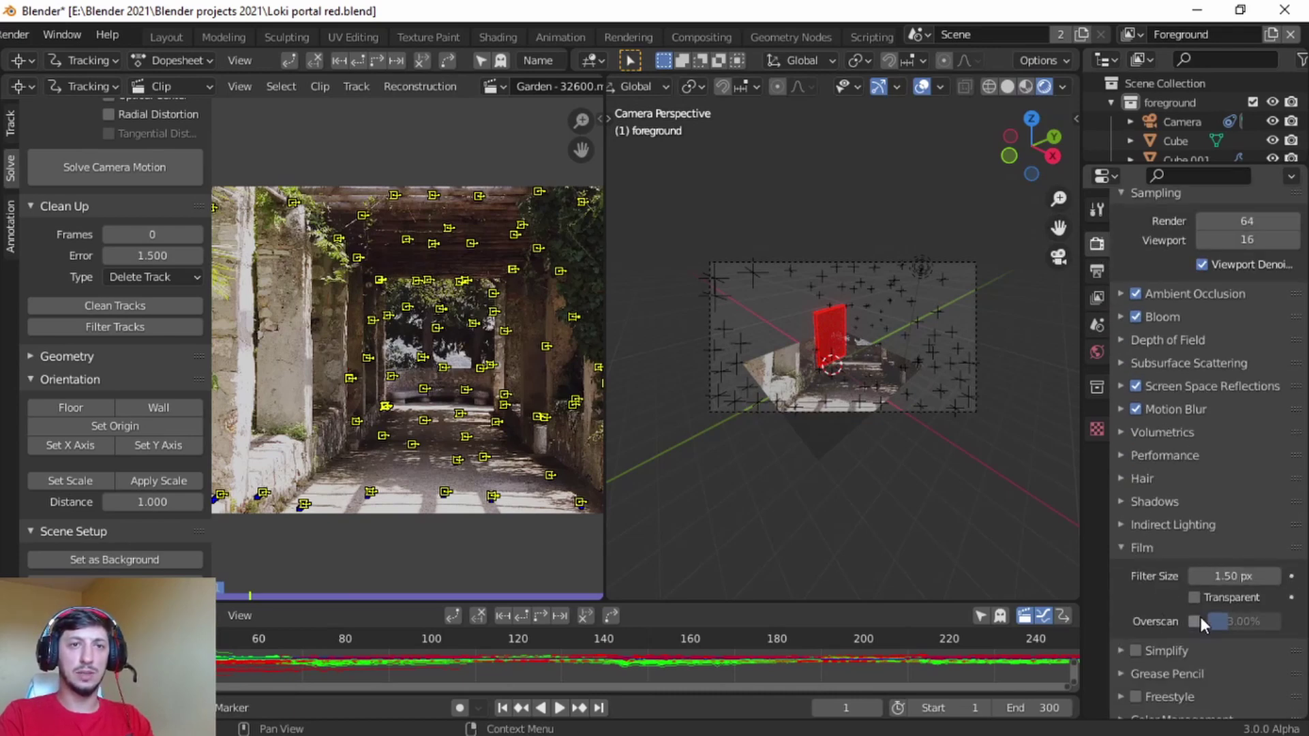
click(1194, 599)
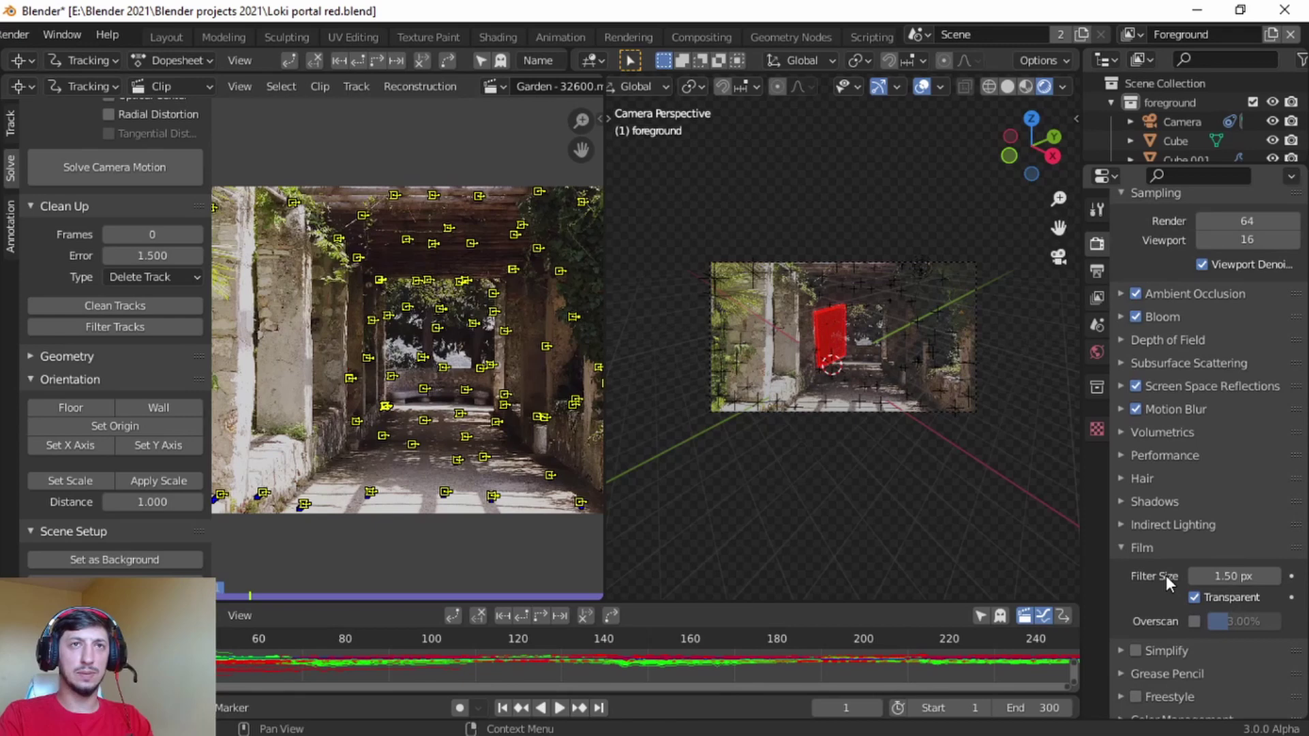
Set the color management view transform to Standard
scroll(1165, 576, down, 1)
click(1132, 709)
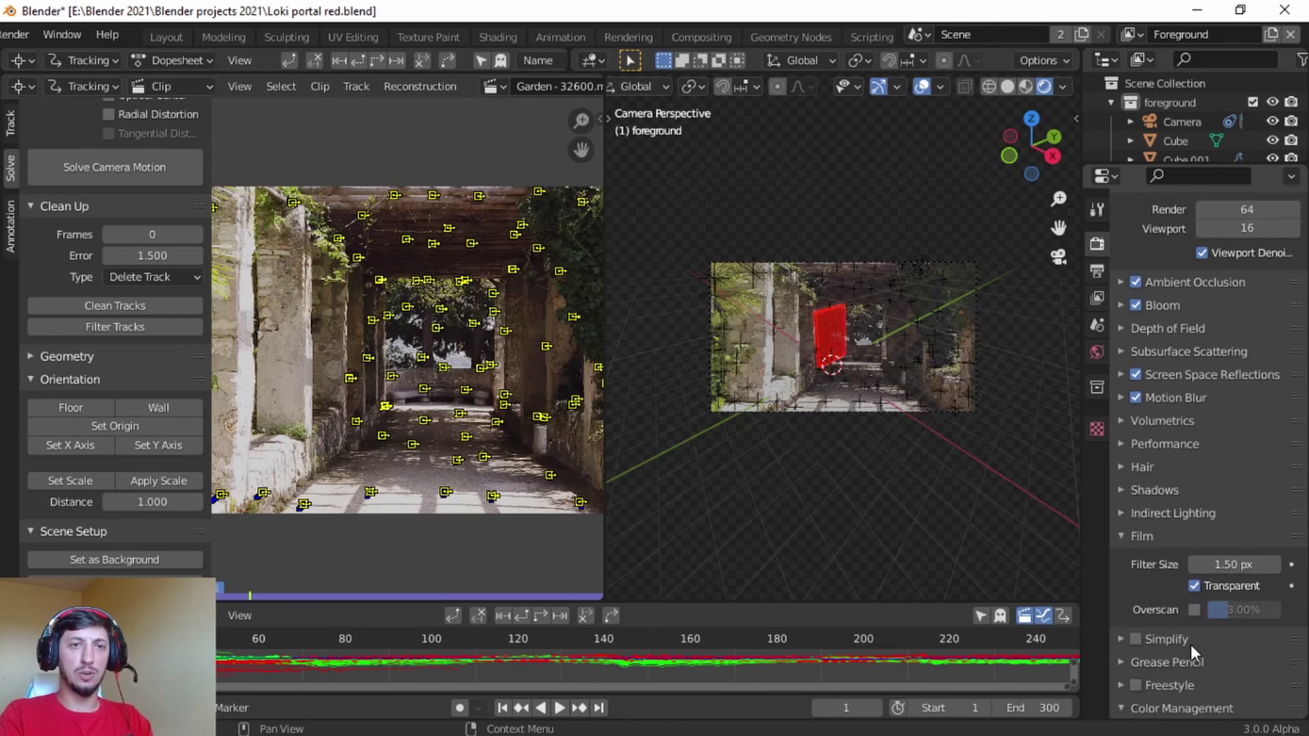
scroll(1190, 644, down, 5)
click(1257, 586)
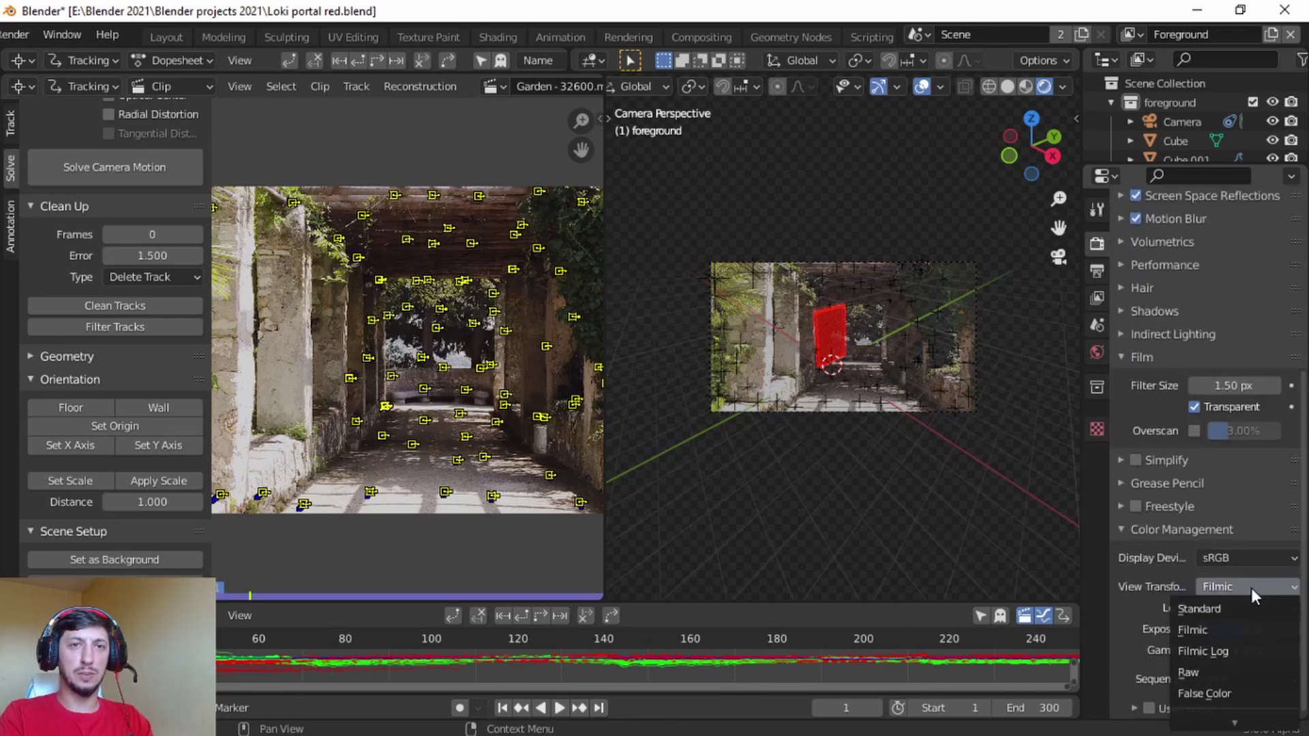
click(1229, 616)
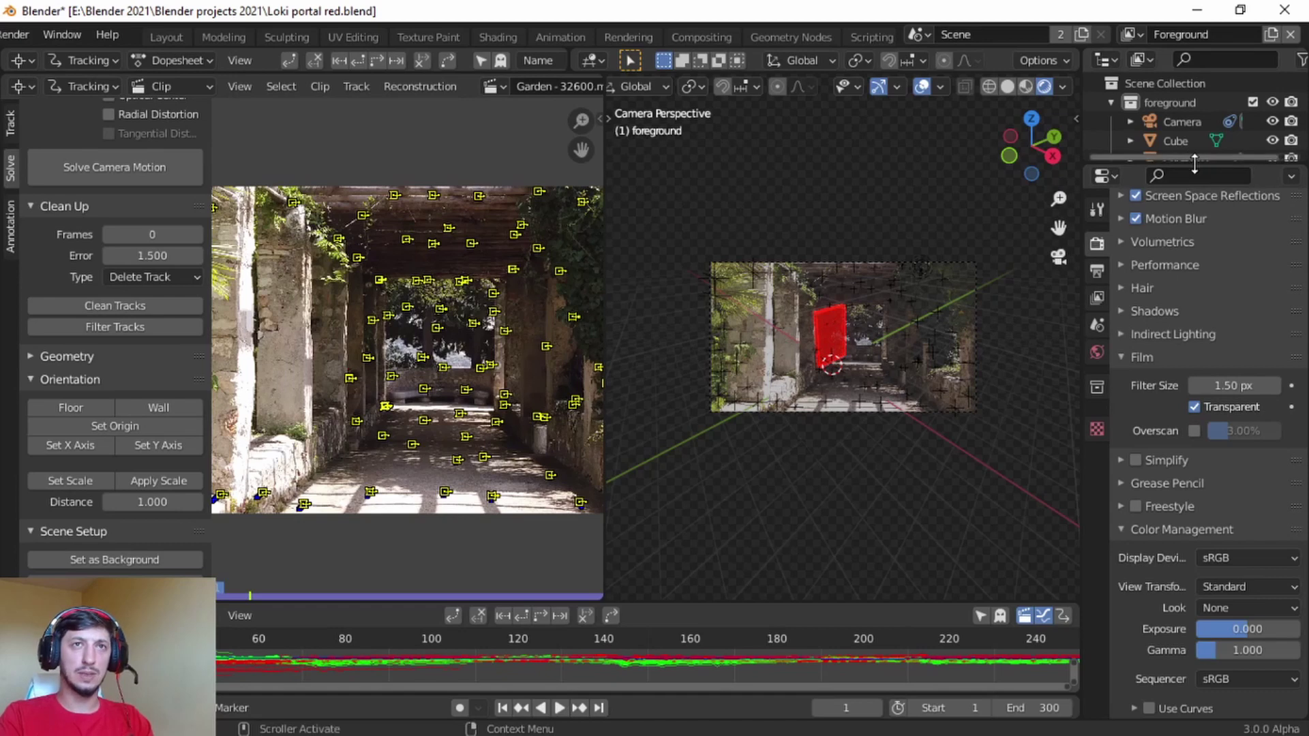
Enlarge the outliner and delete the Light, the Ground object and the background collection
drag(1189, 166, 1207, 344)
click(1184, 237)
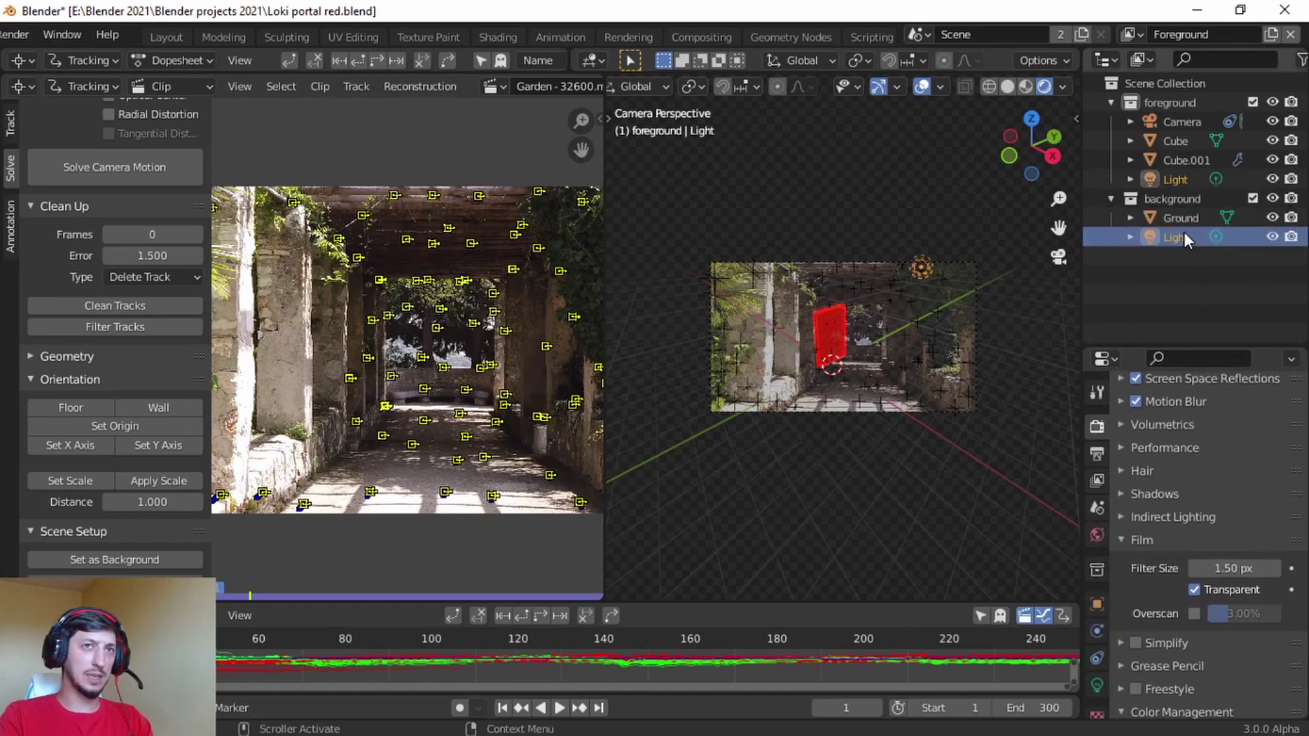
key(Delete)
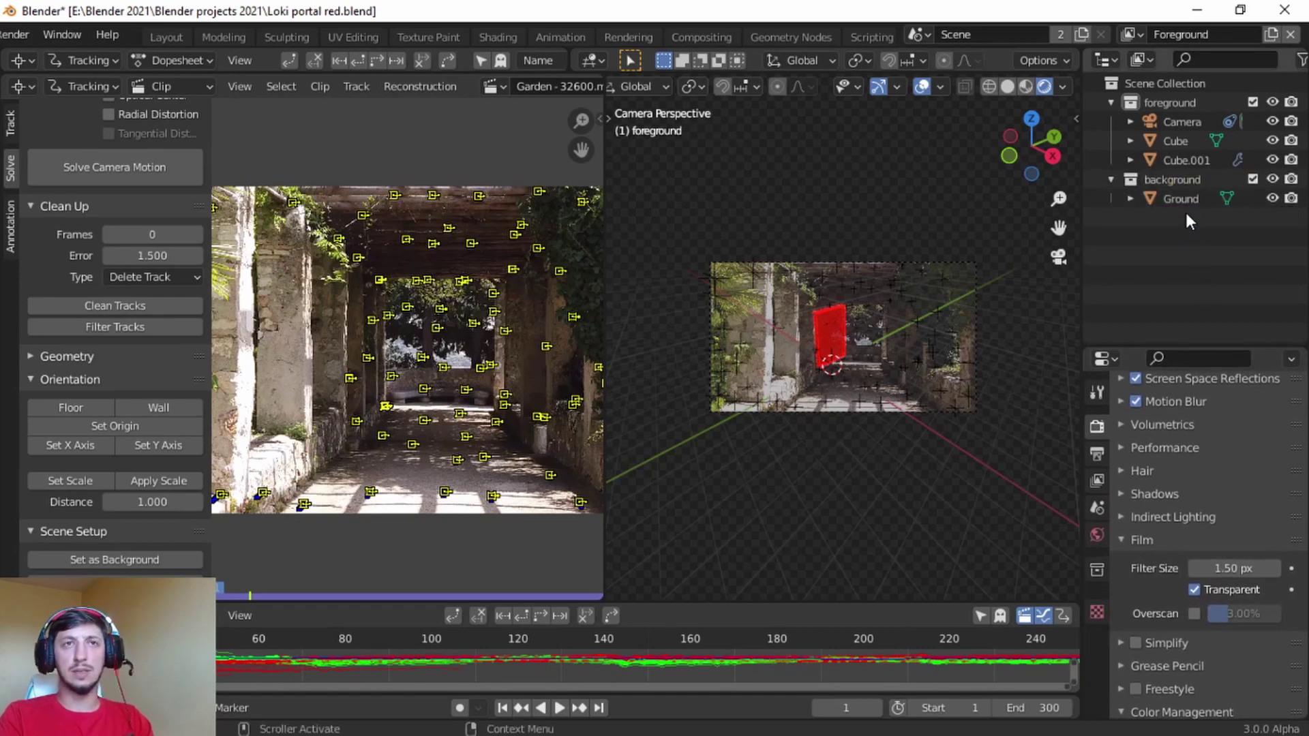
click(1185, 198)
key(Delete)
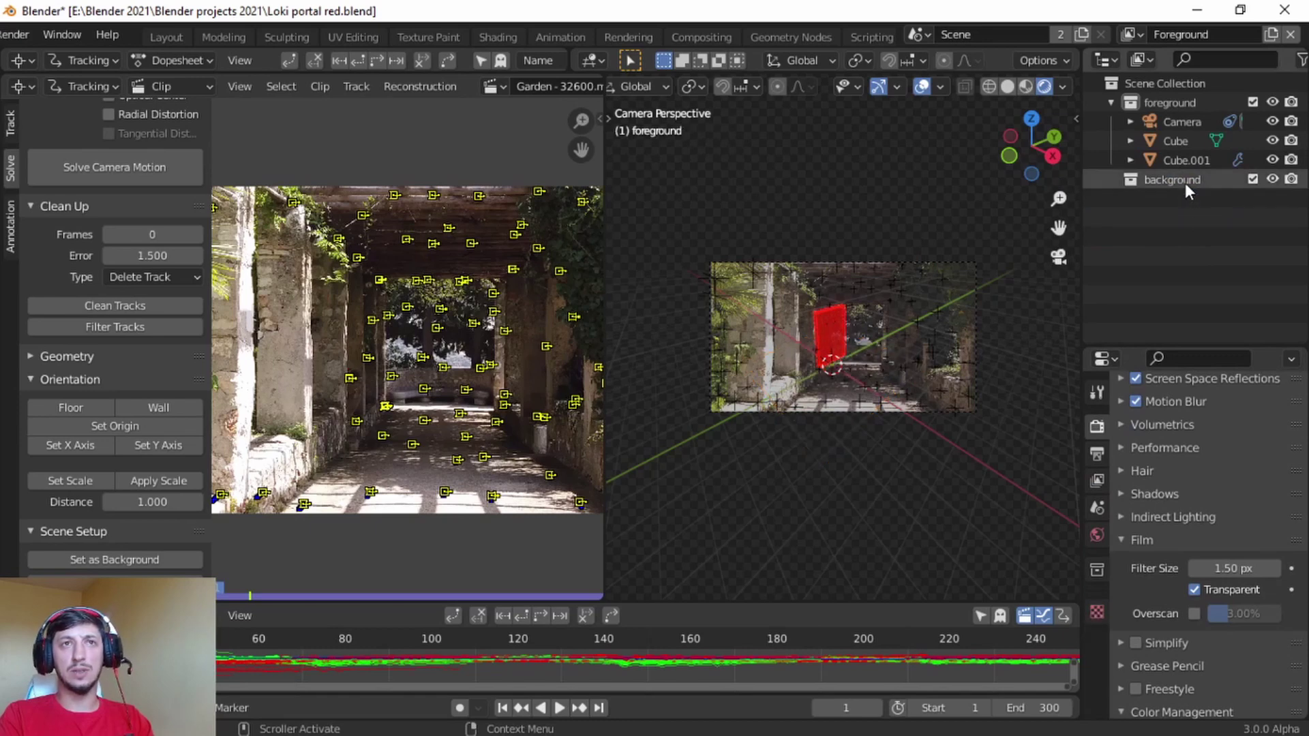
click(1185, 181)
key(Delete)
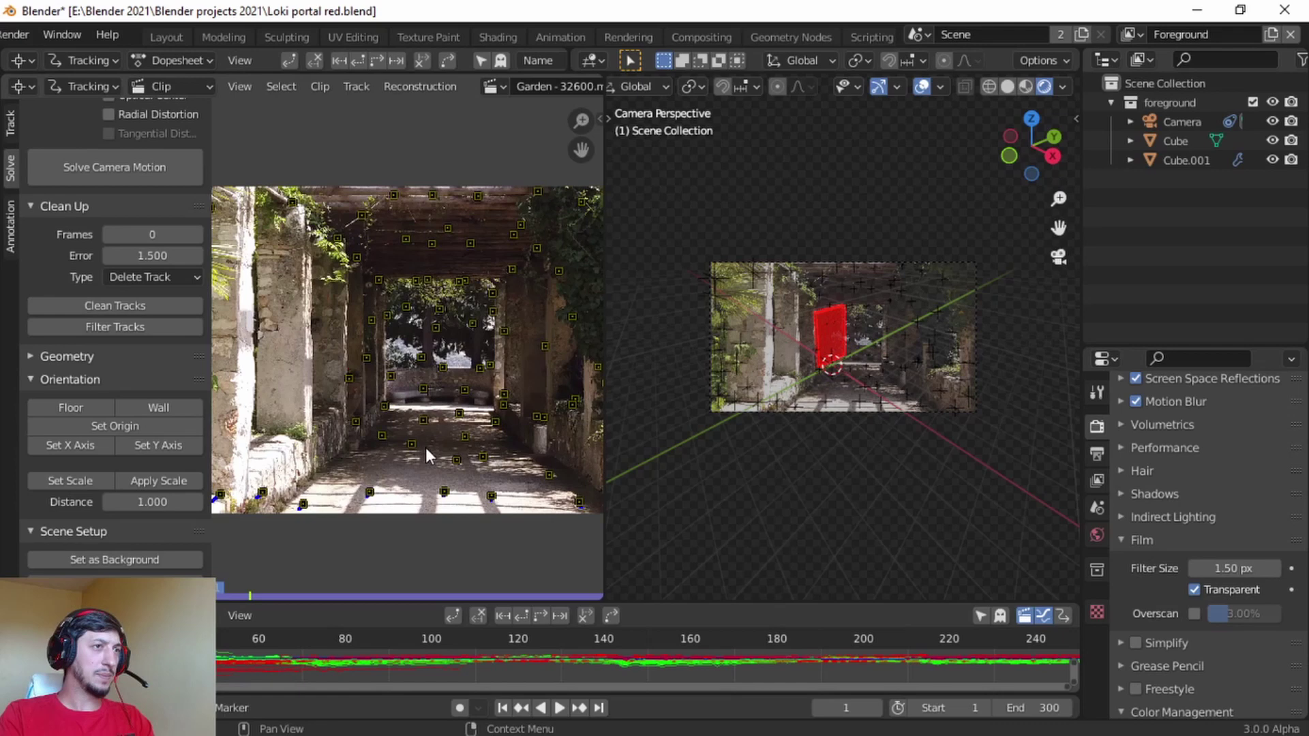
Try to define the floor plane from one near and two mid-distance ground tracks on the path
key(alt+a)
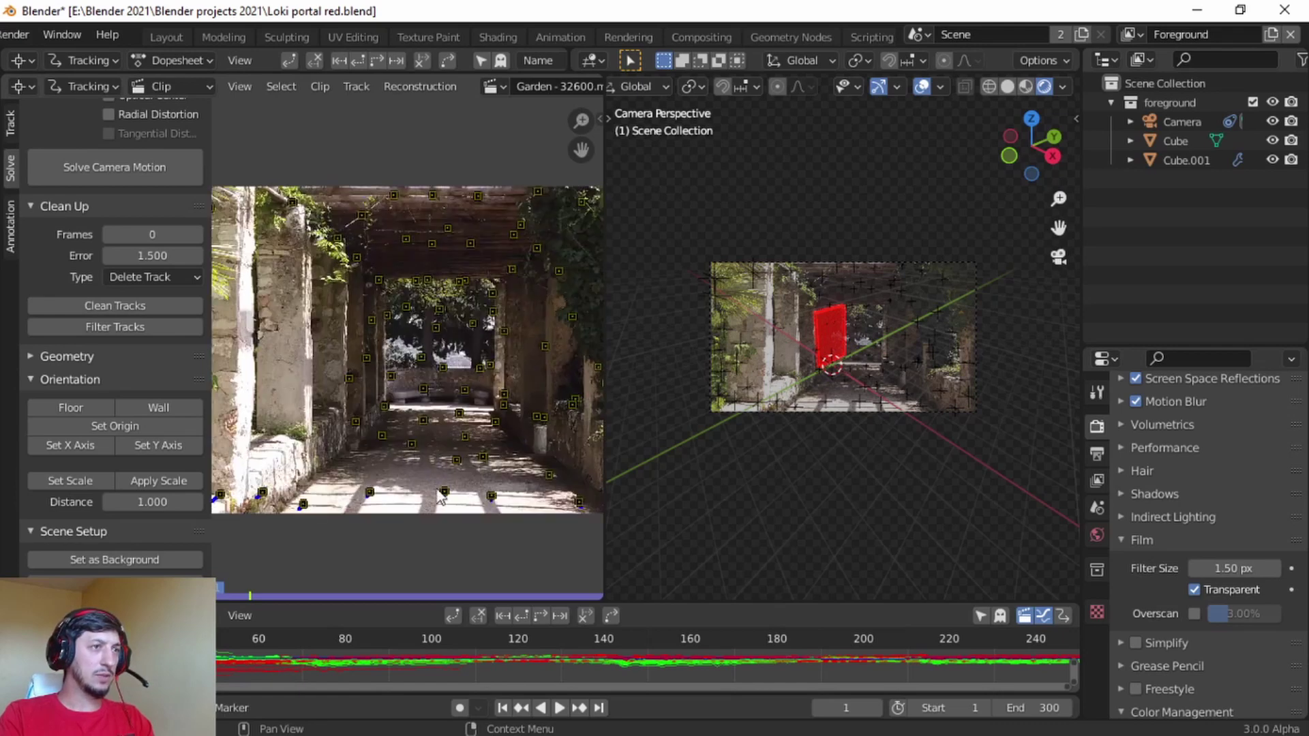
click(369, 491)
shift+click(456, 458)
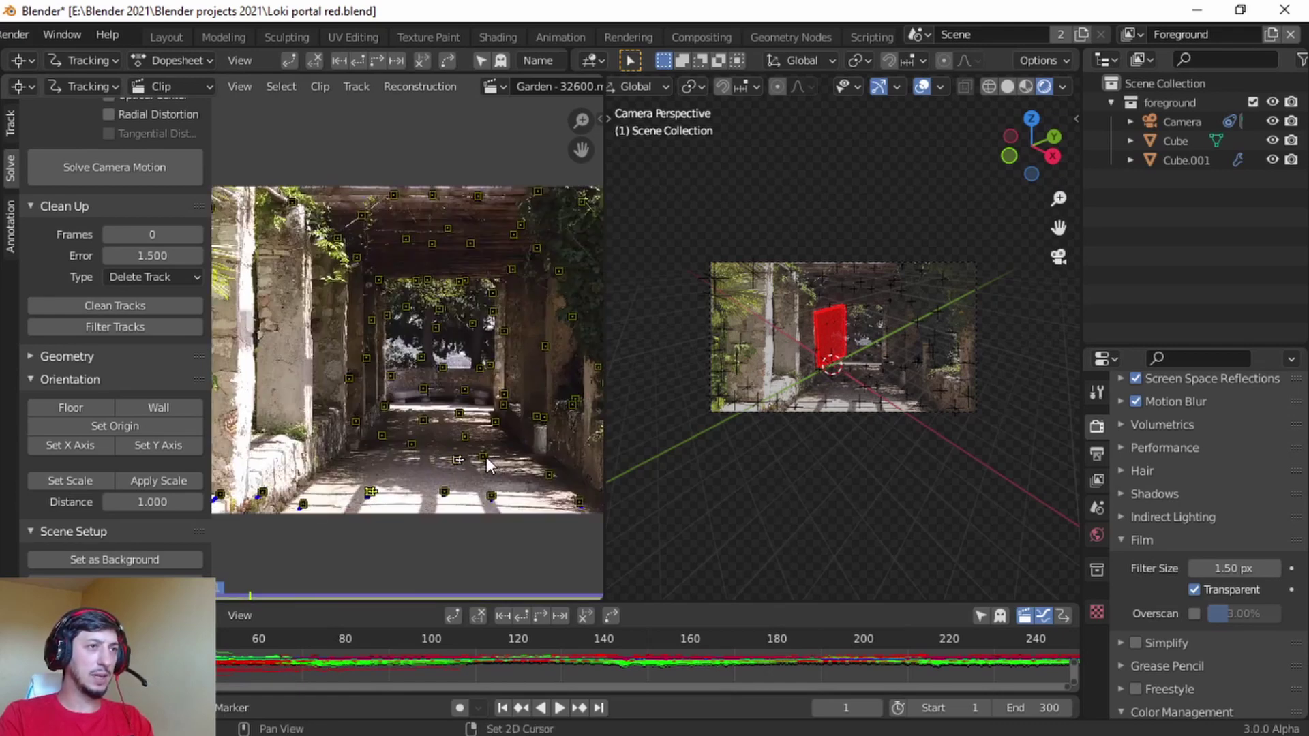
shift+click(483, 457)
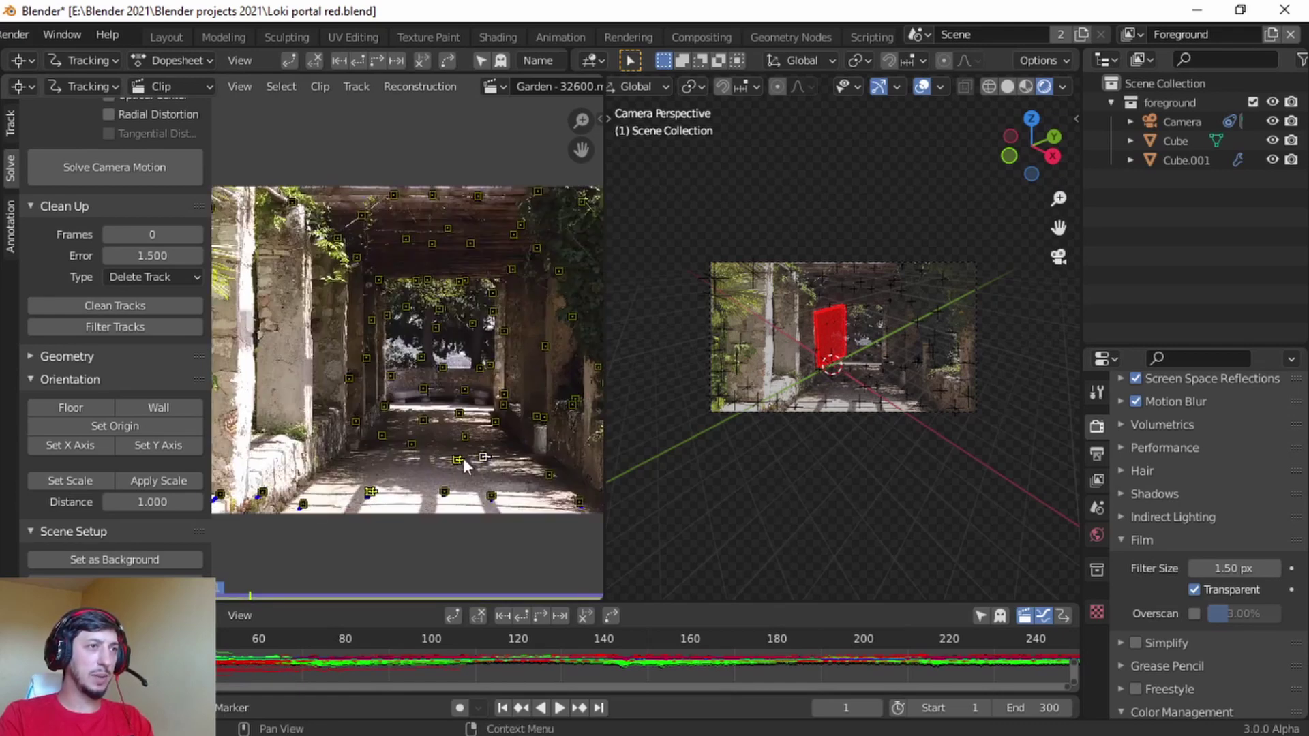
click(75, 407)
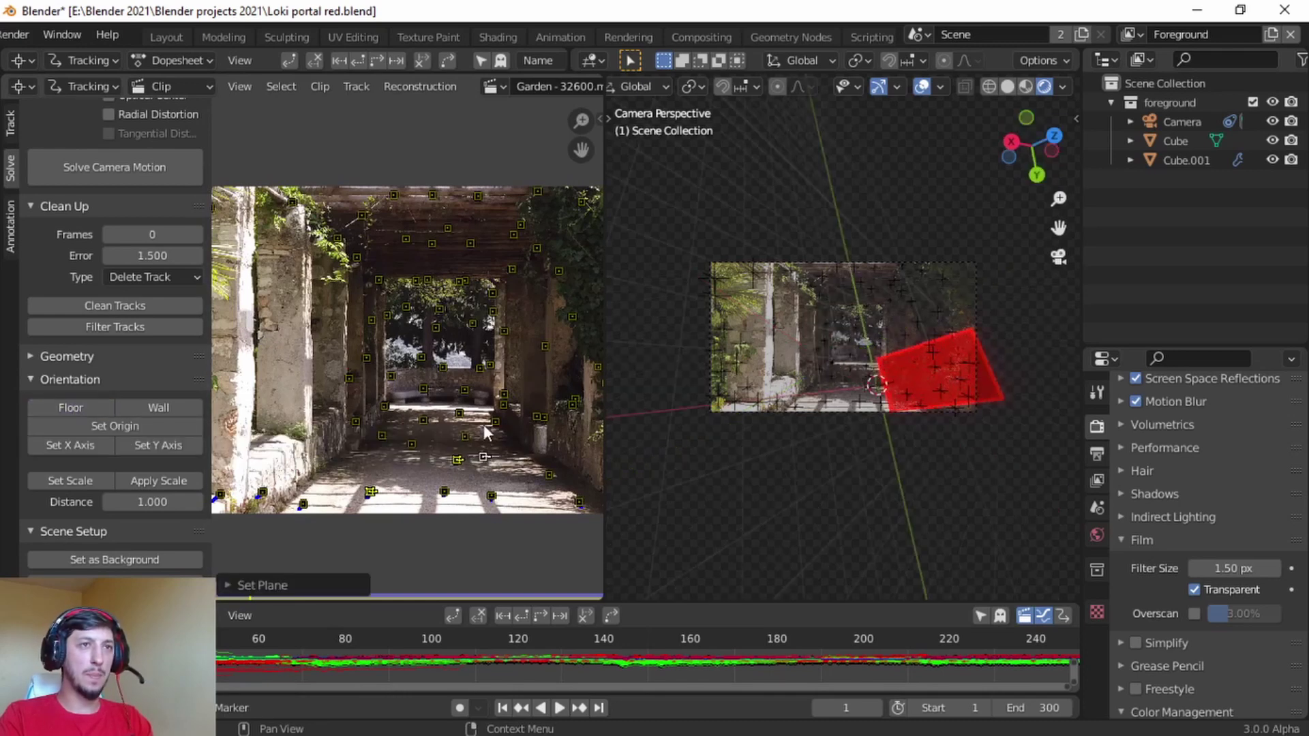
Define the floor plane from two near ground tracks and one mid-distance ground track on the path
click(415, 465)
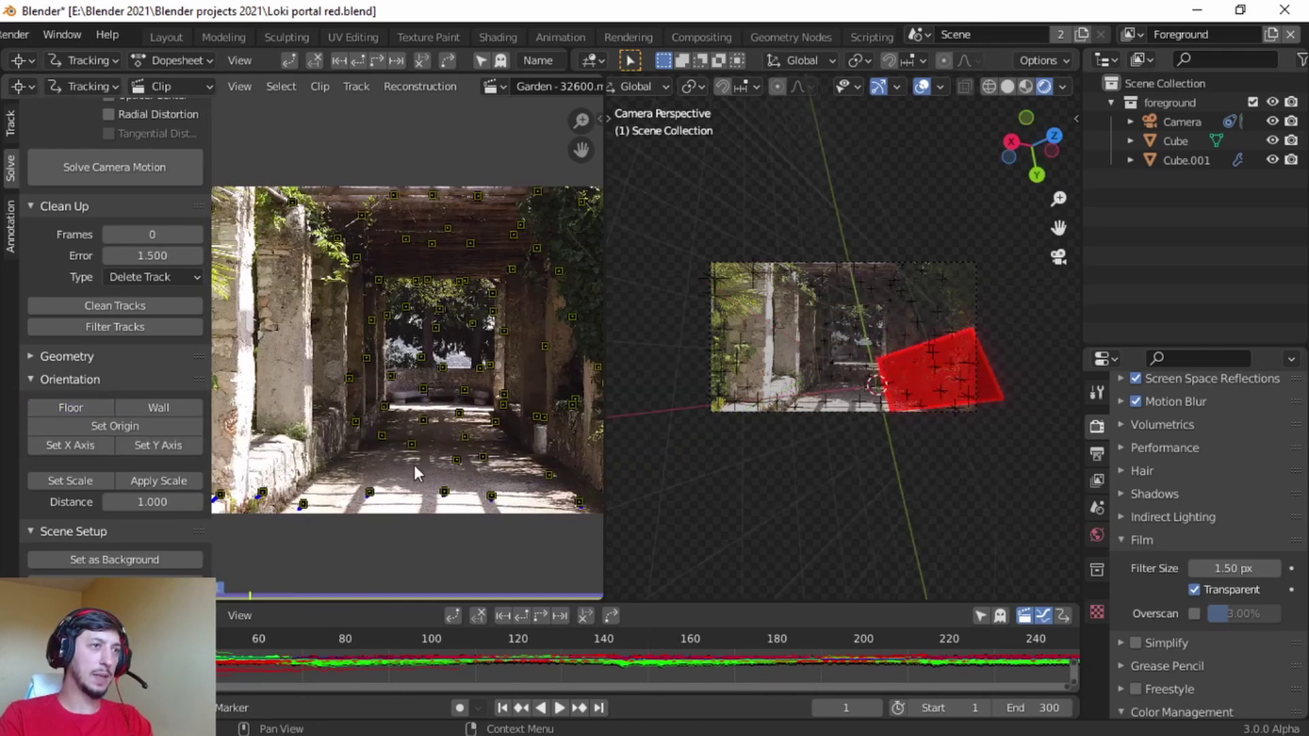
click(369, 493)
shift+click(445, 492)
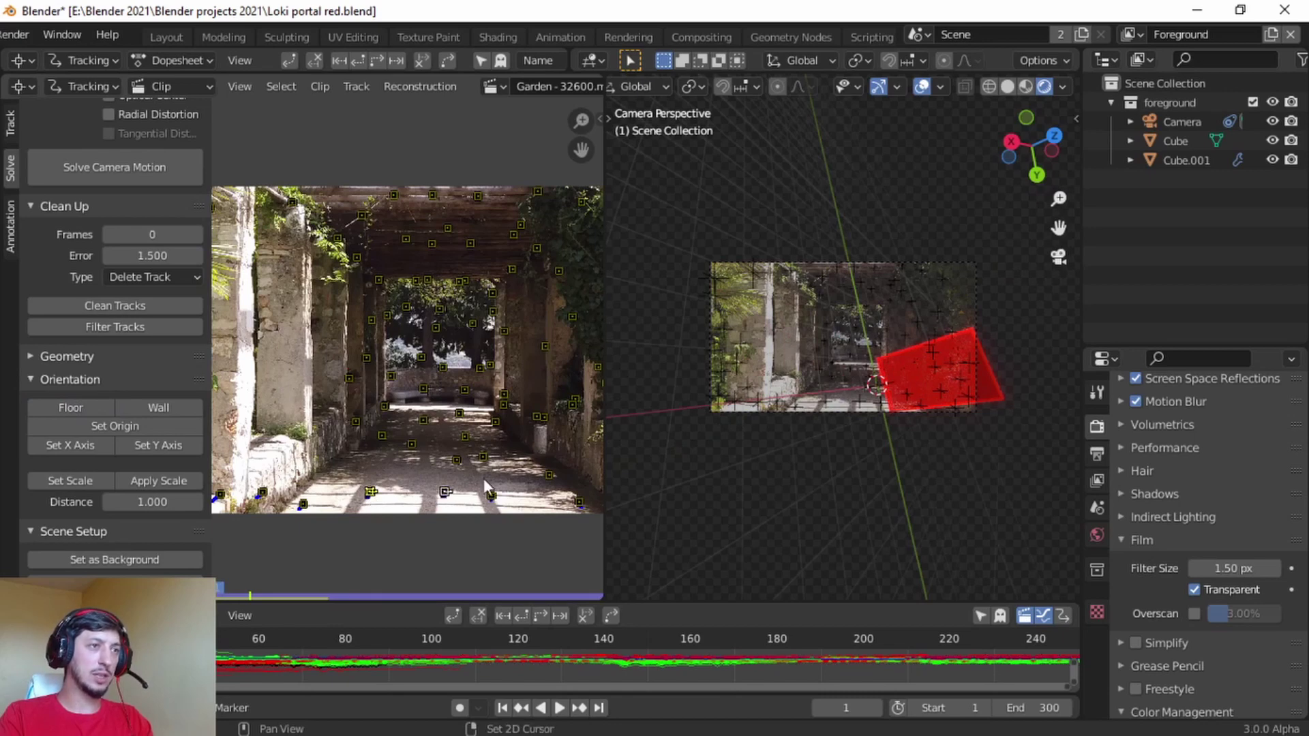
shift+click(483, 458)
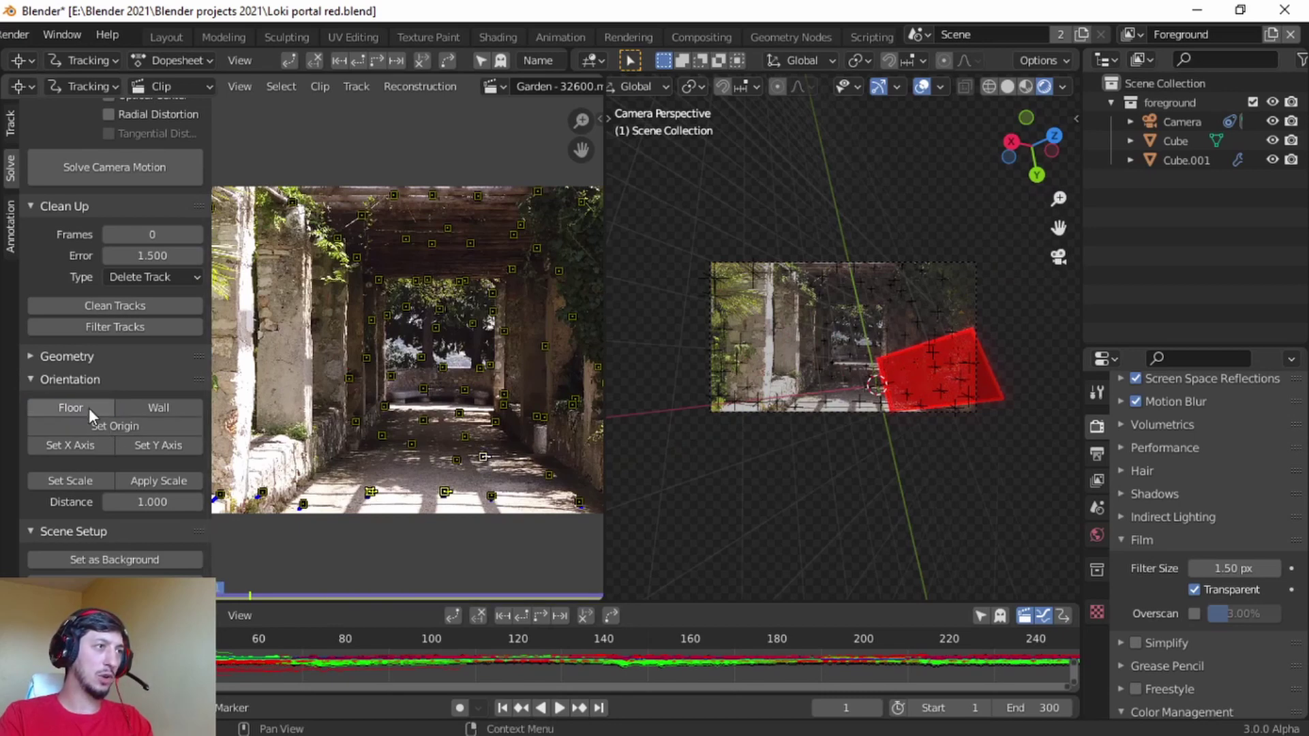
click(89, 408)
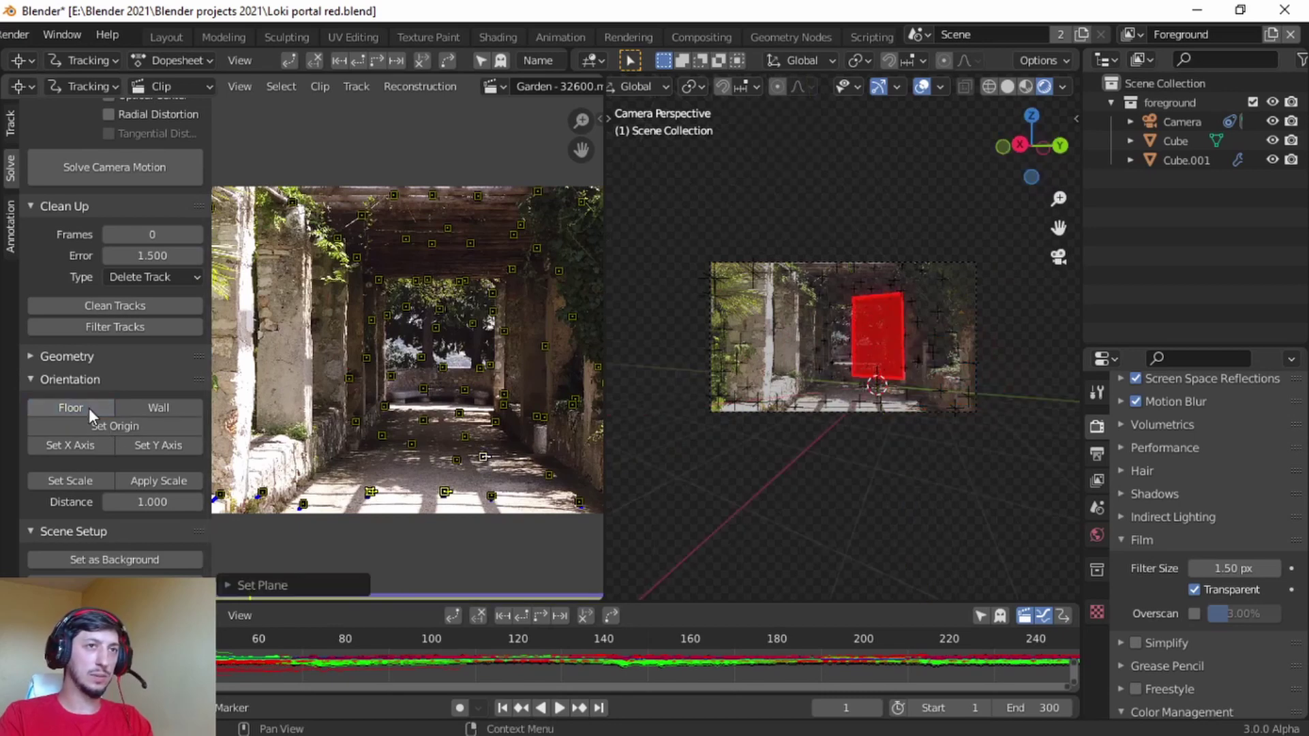
Set the scene origin first at a mid-path ground track, then at the ground track slightly farther back
click(456, 460)
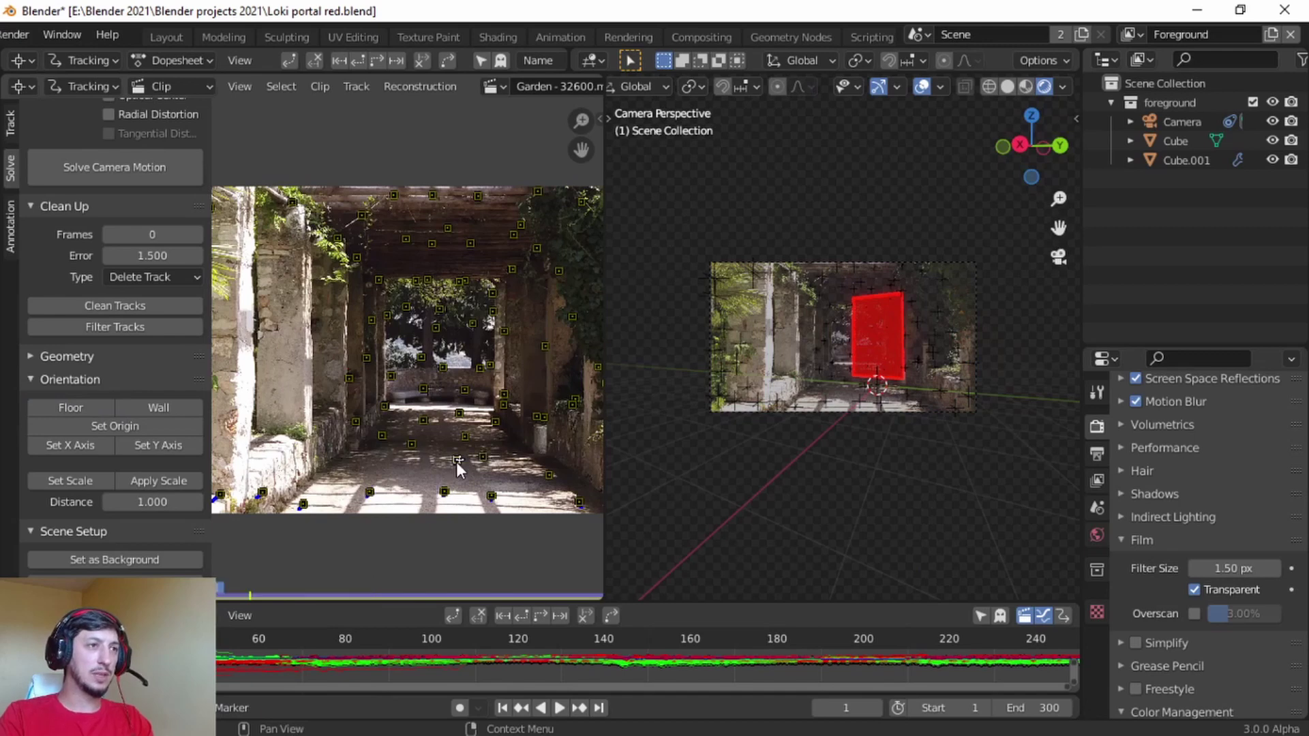
click(102, 423)
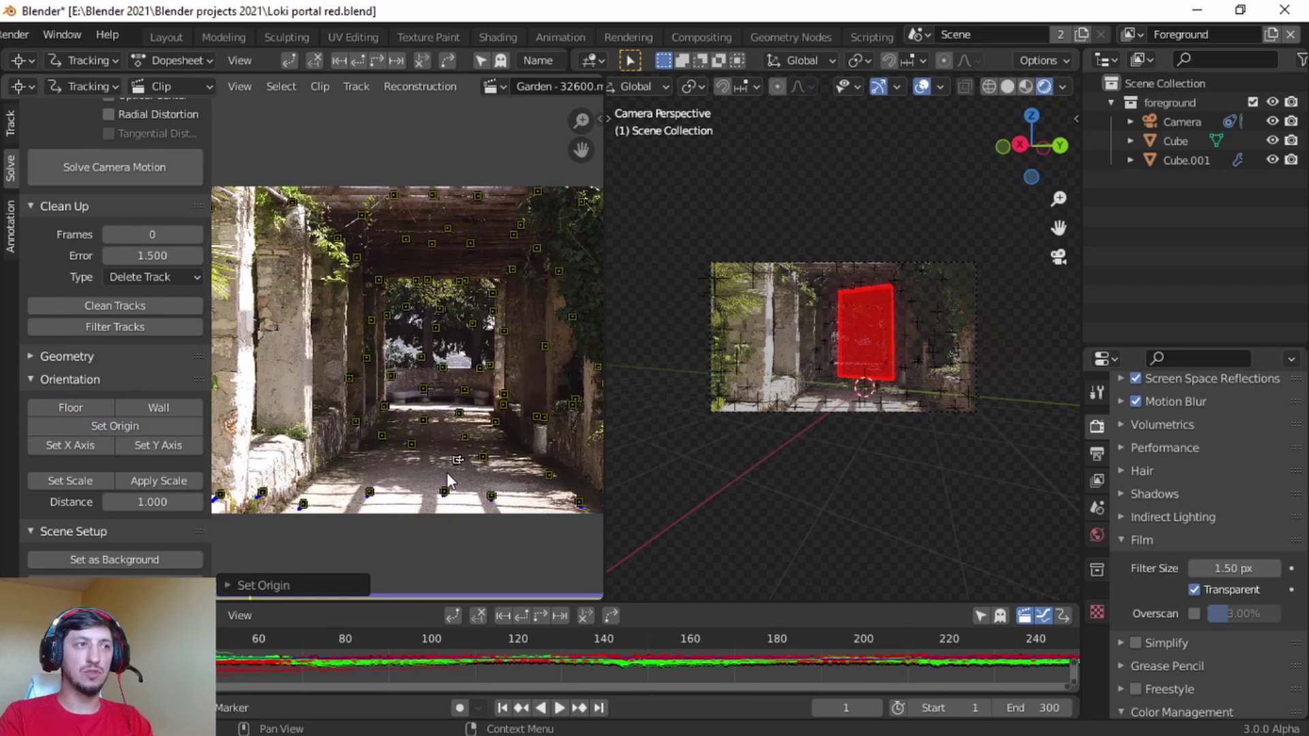
click(411, 445)
click(109, 424)
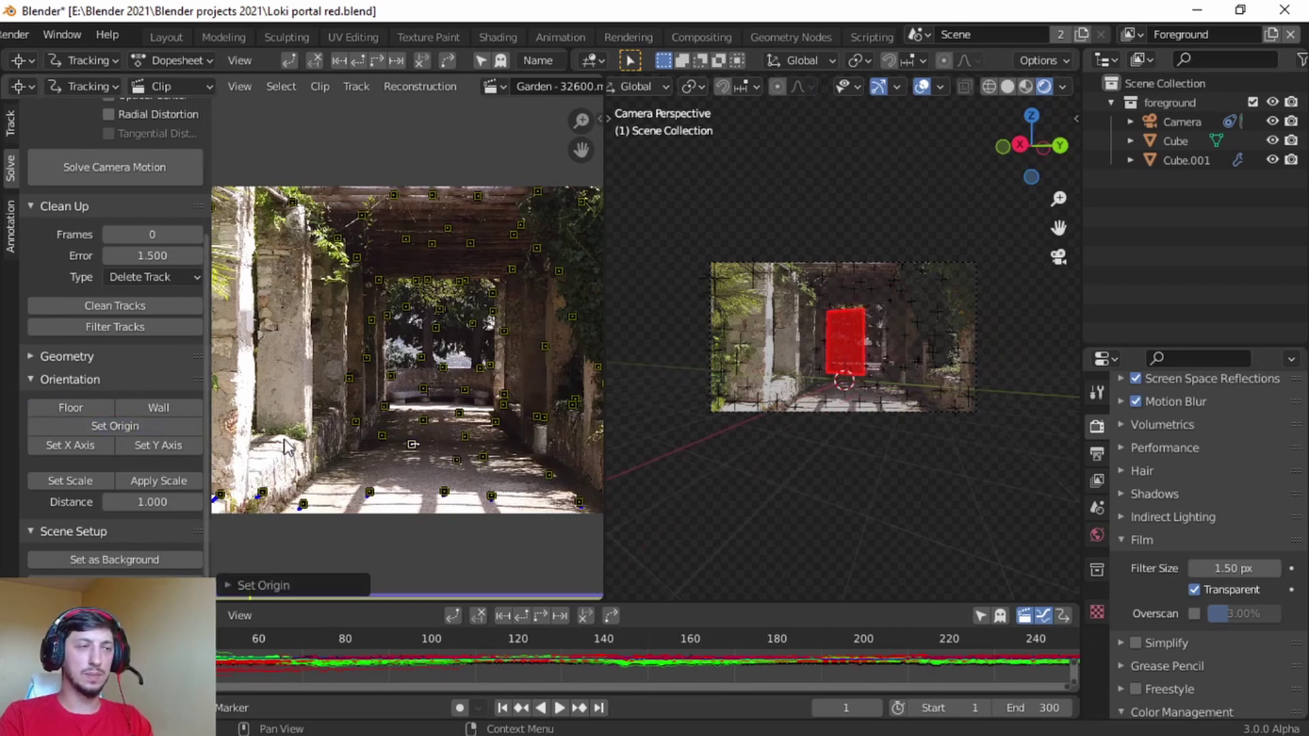
Set the X axis toward the near ground track in the middle of the path
click(445, 492)
click(71, 444)
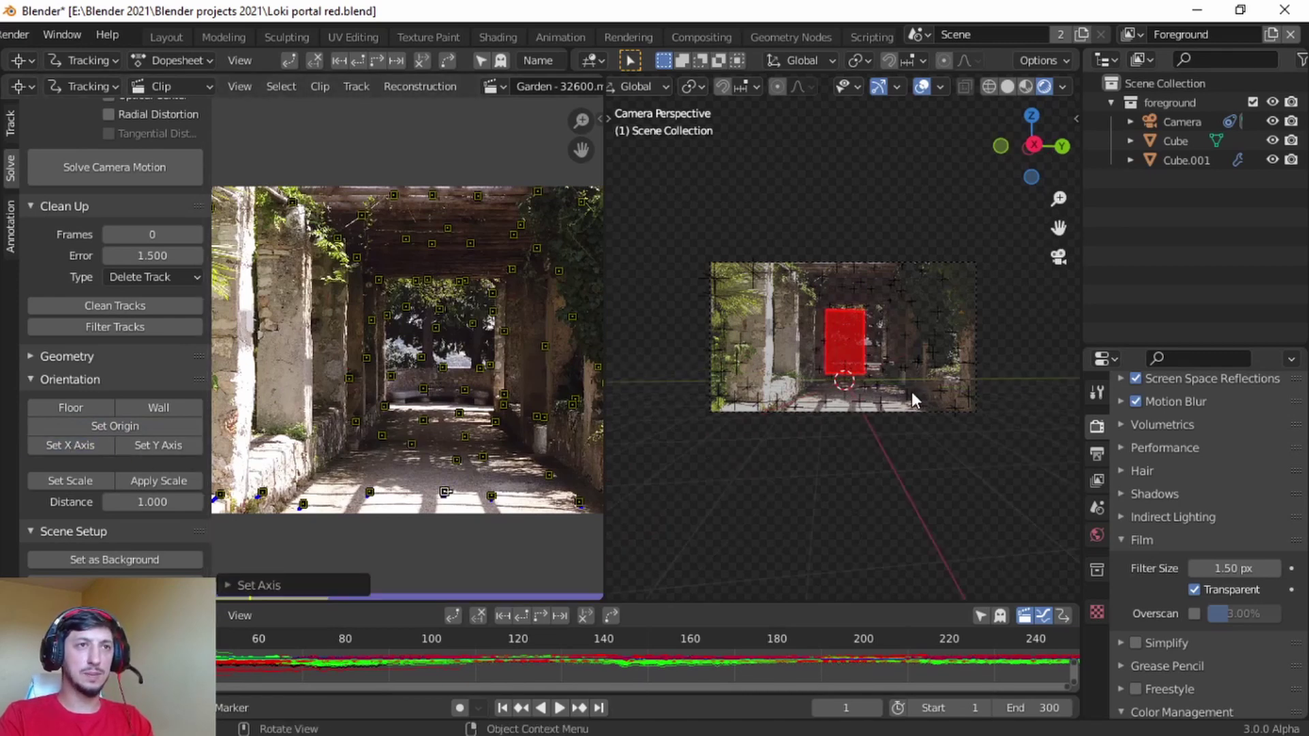
scroll(943, 398, up, 6)
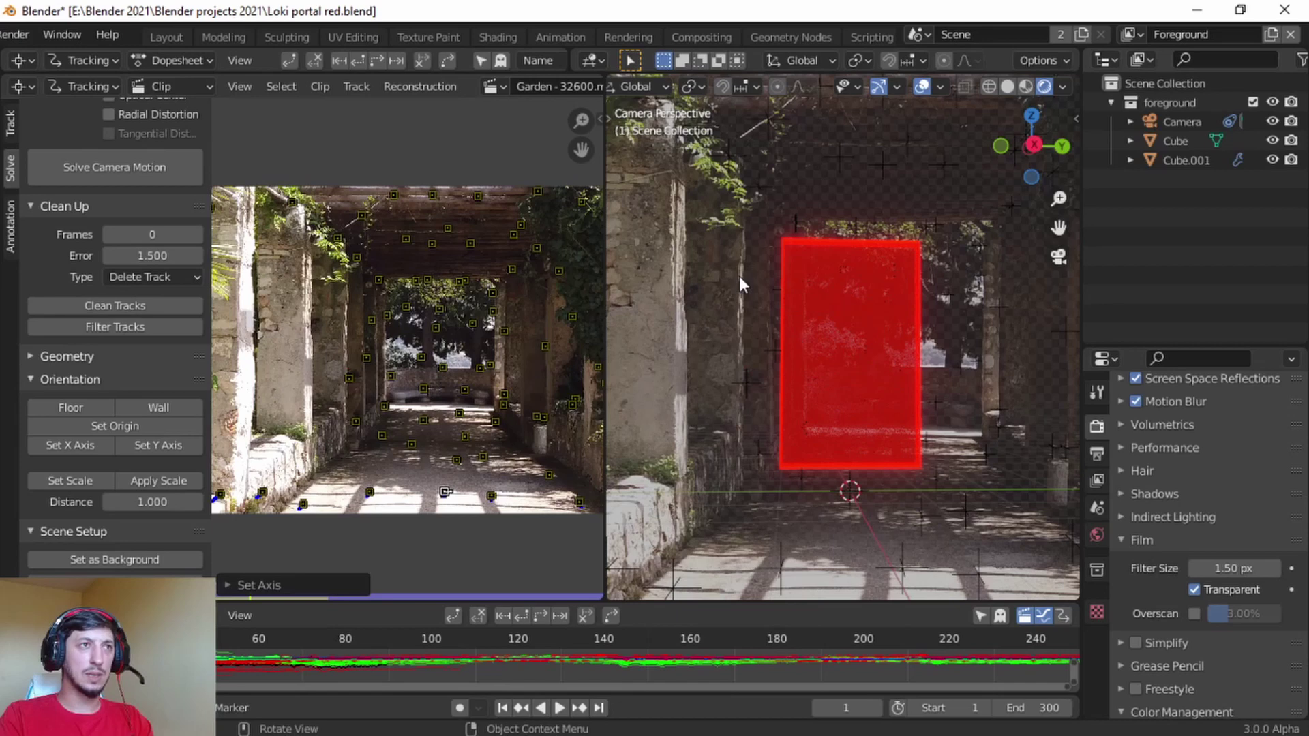
scroll(46, 40, up, 4)
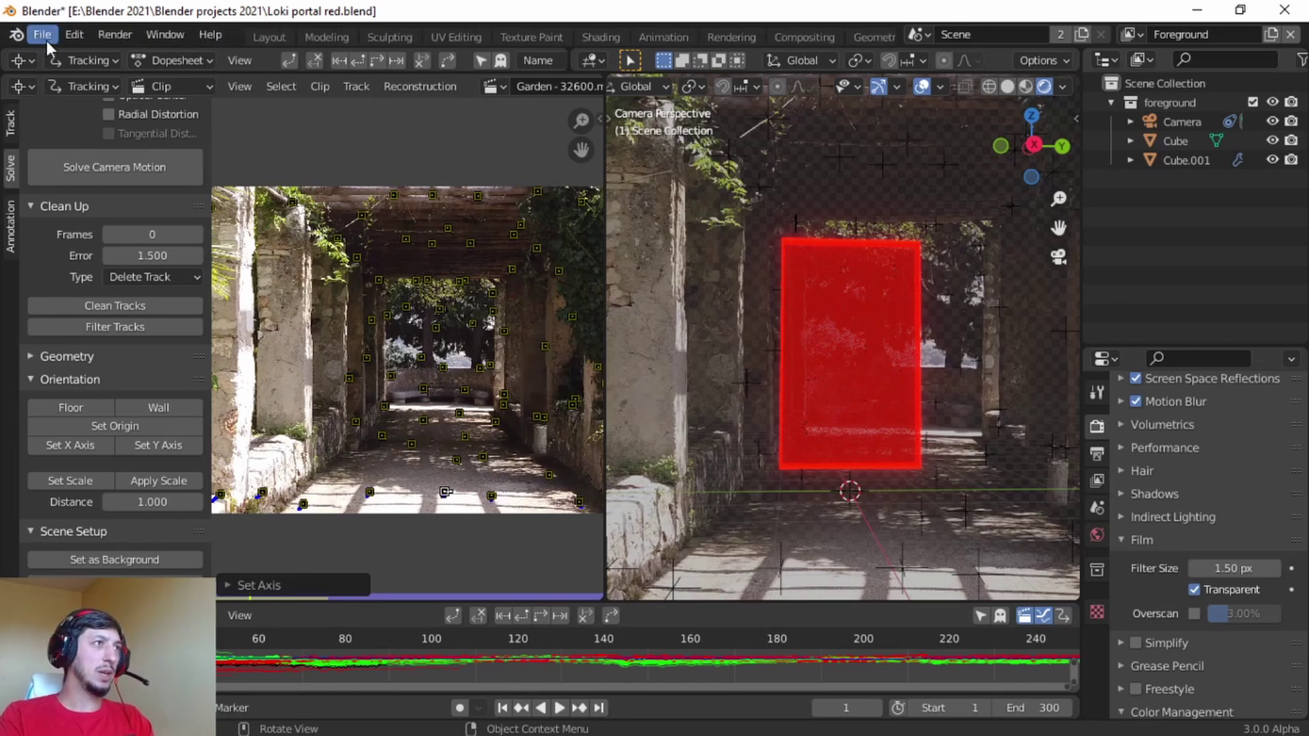
Switch to the Layout workspace and view the slab through the camera in rendered shading
click(268, 37)
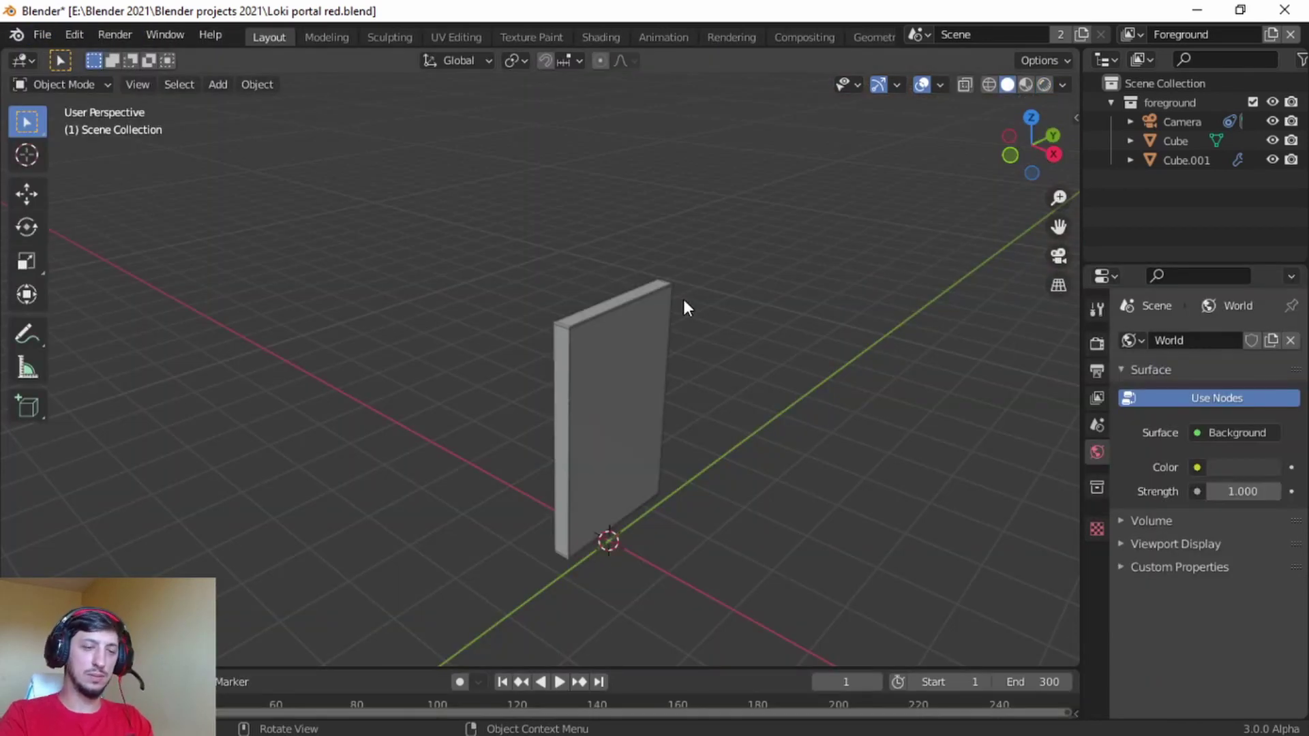
key(KP_0)
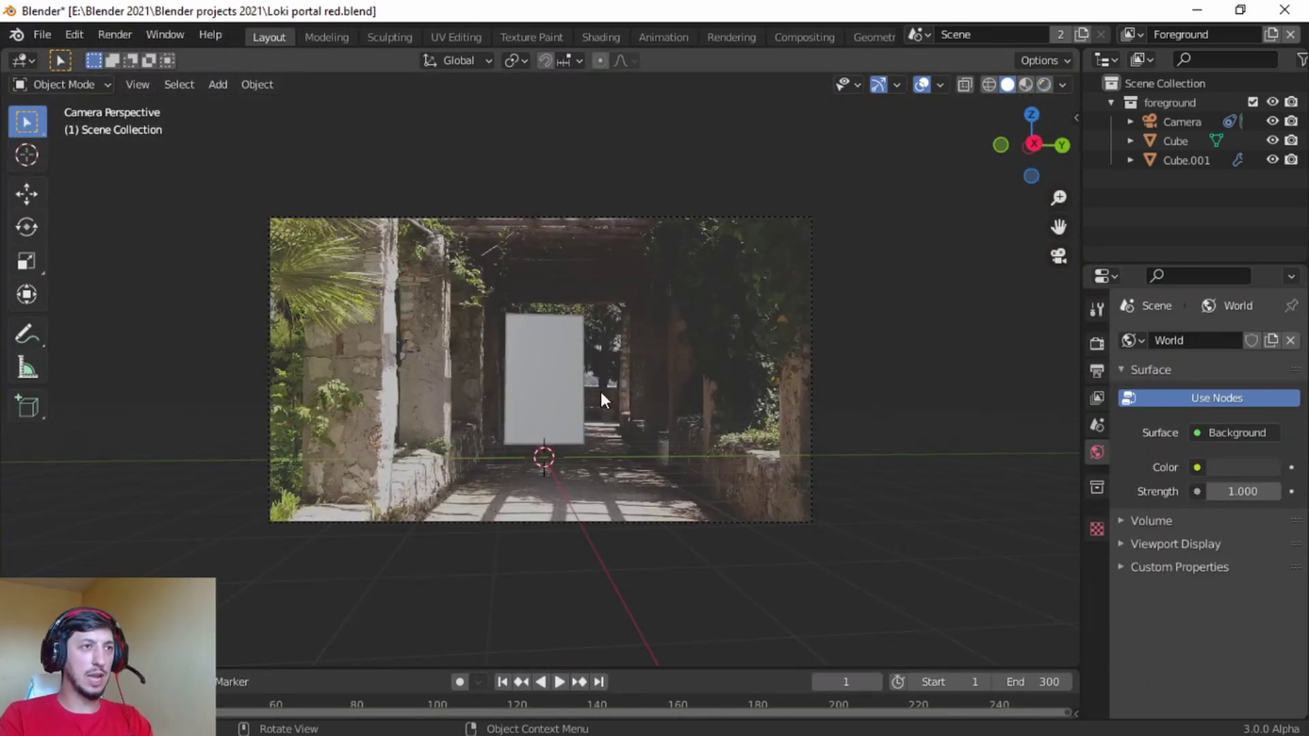
click(1044, 84)
scroll(592, 416, up, 3)
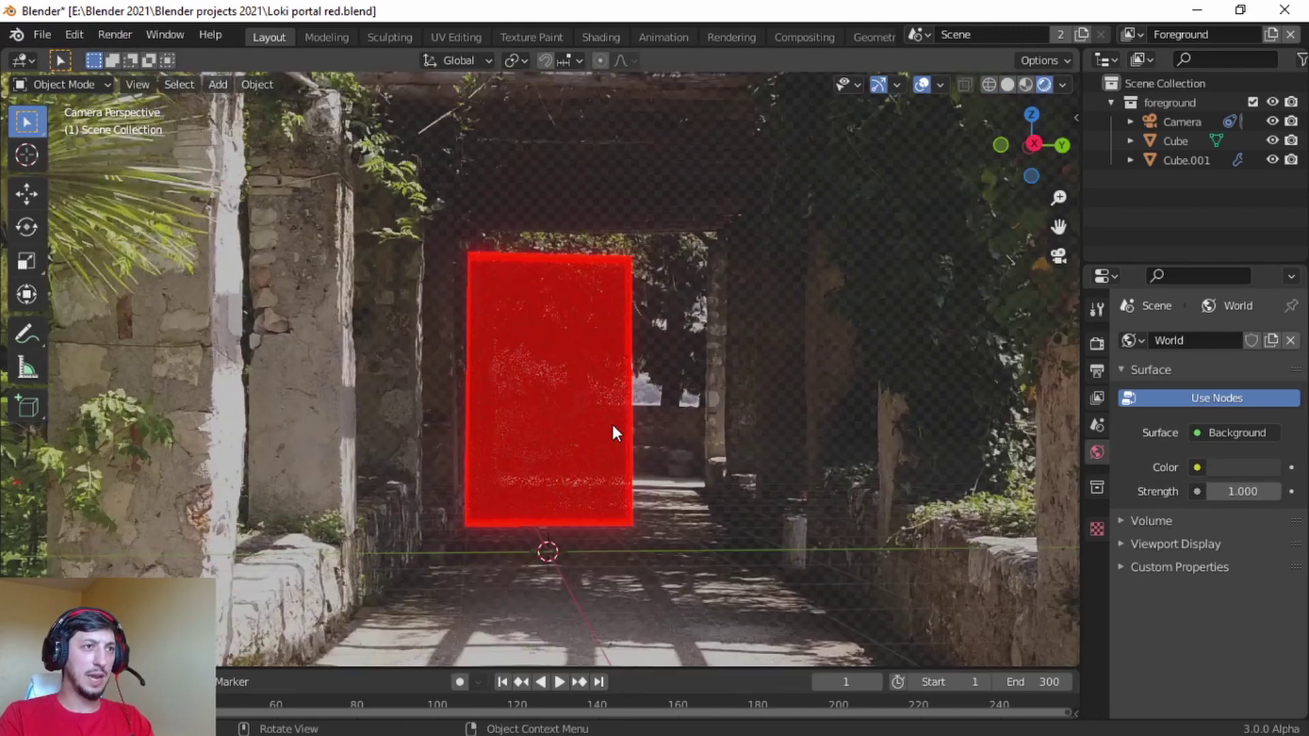
scroll(658, 403, down, 2)
scroll(619, 420, down, 1)
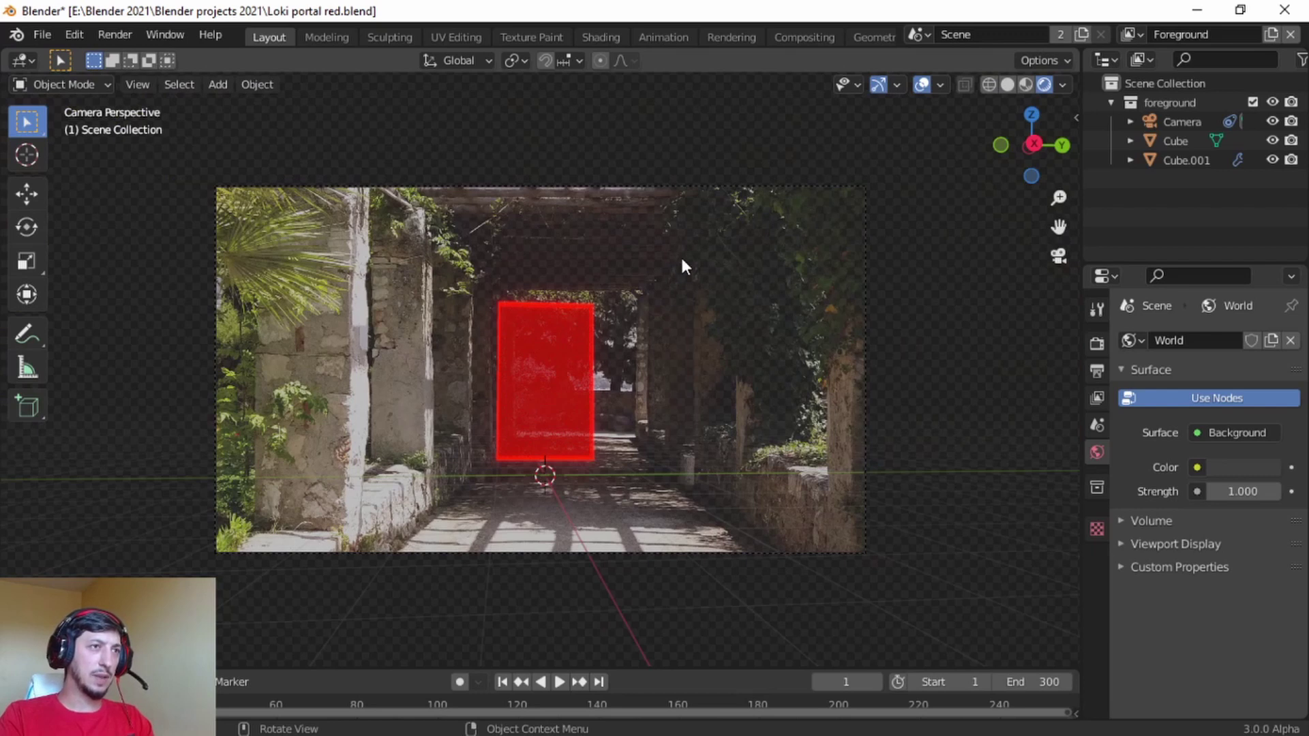
Apply all transforms to the slab's Cube and to its glowing frame, Cube.001
click(542, 349)
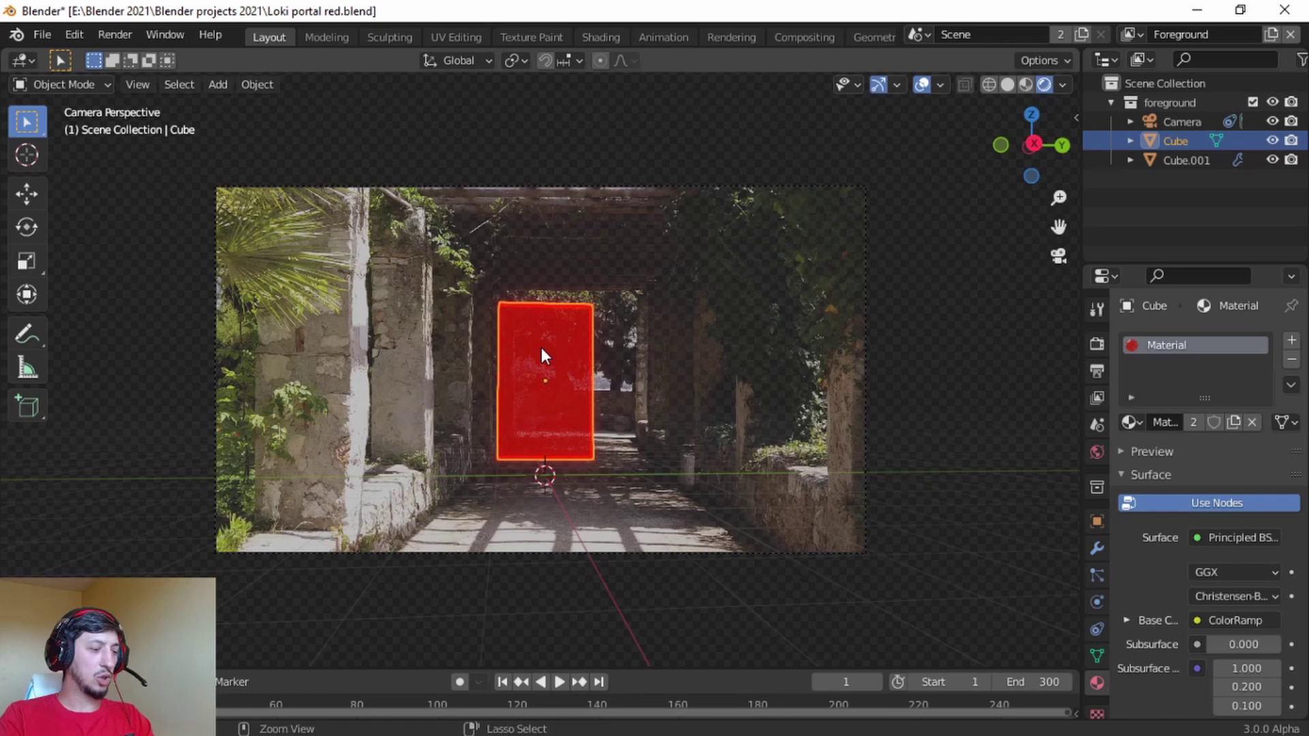
key(ctrl+a)
click(541, 348)
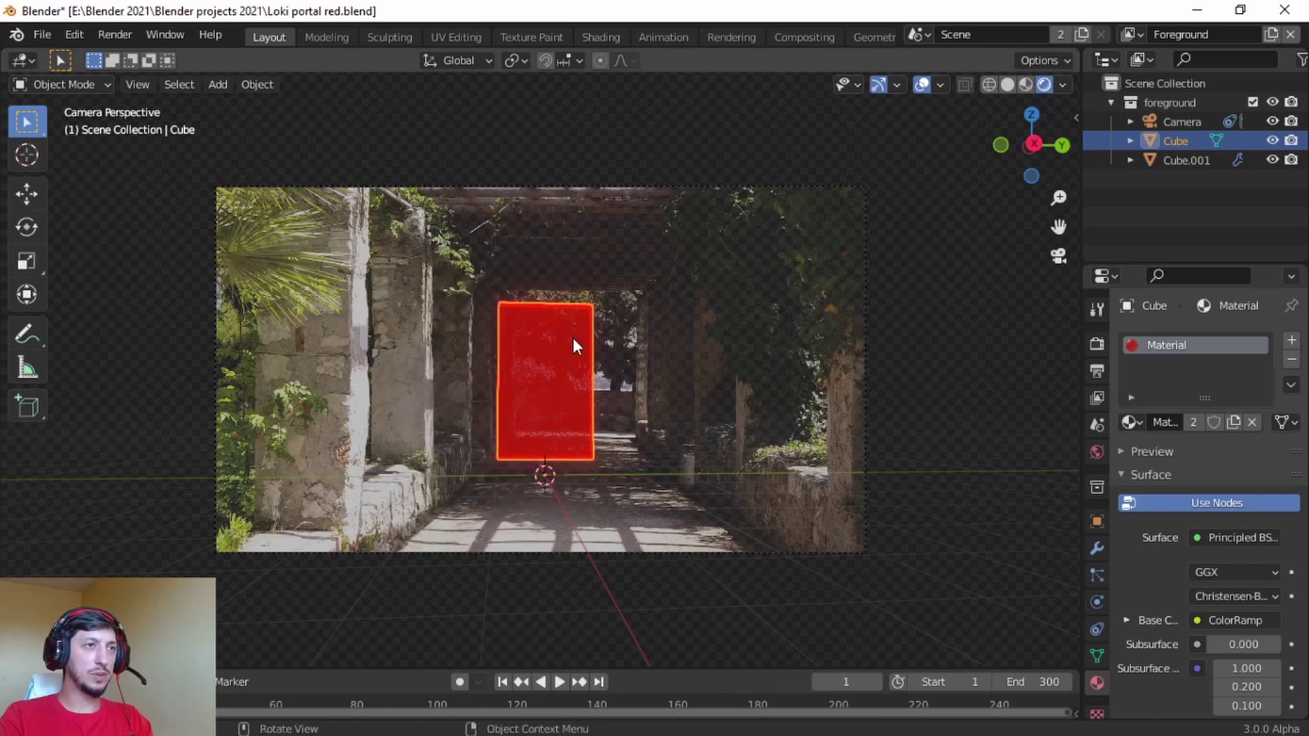
scroll(573, 338, up, 5)
click(452, 170)
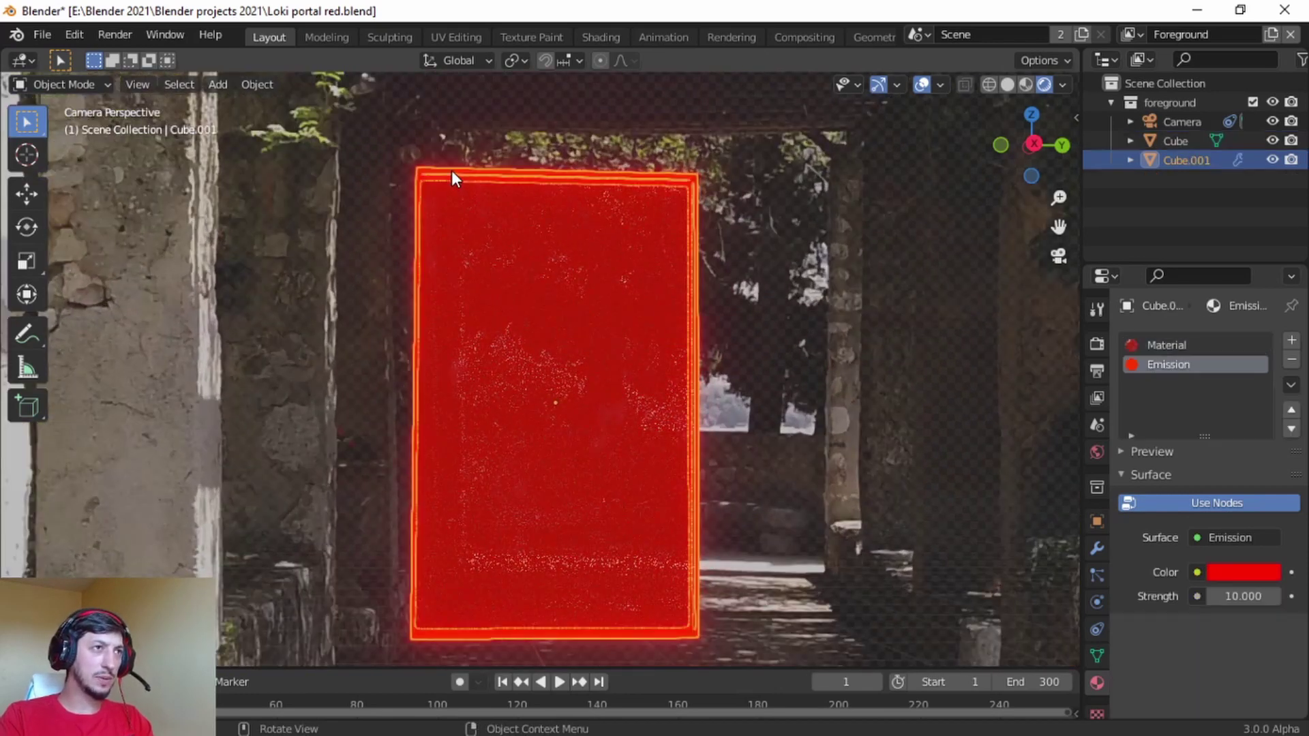
key(ctrl+a)
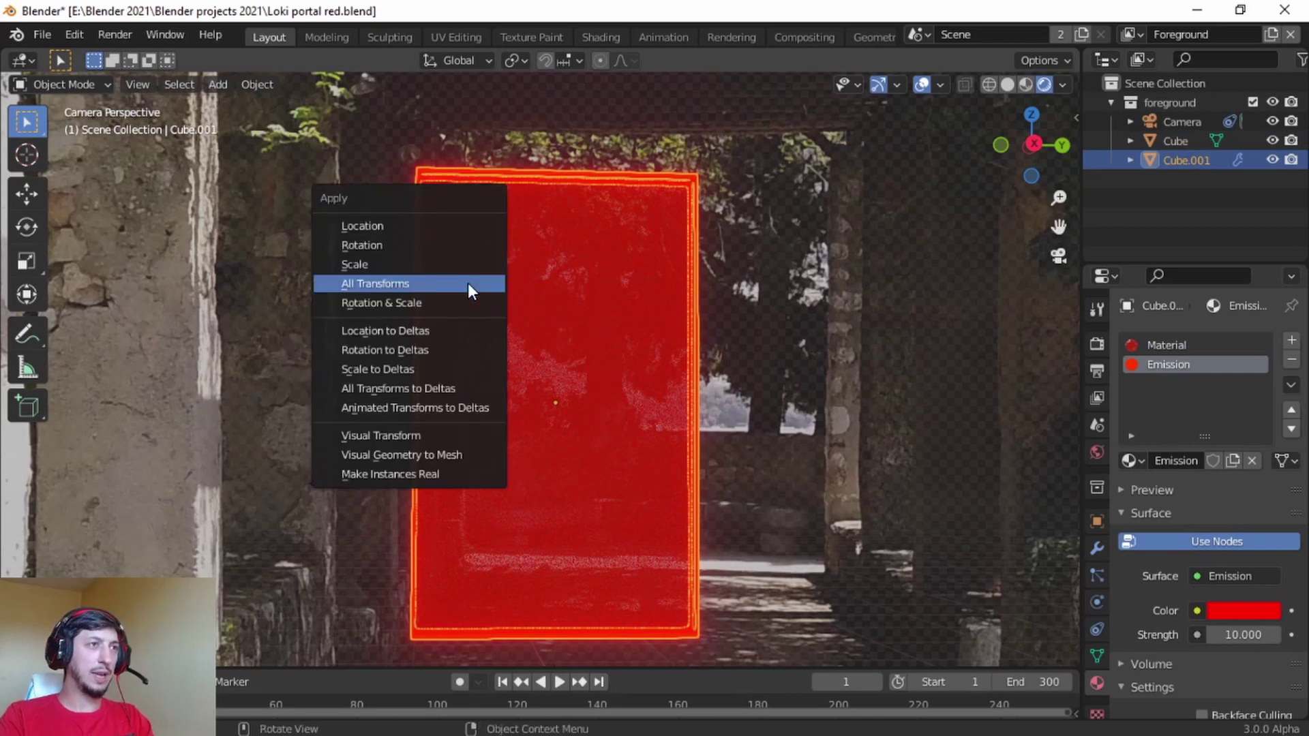
click(467, 283)
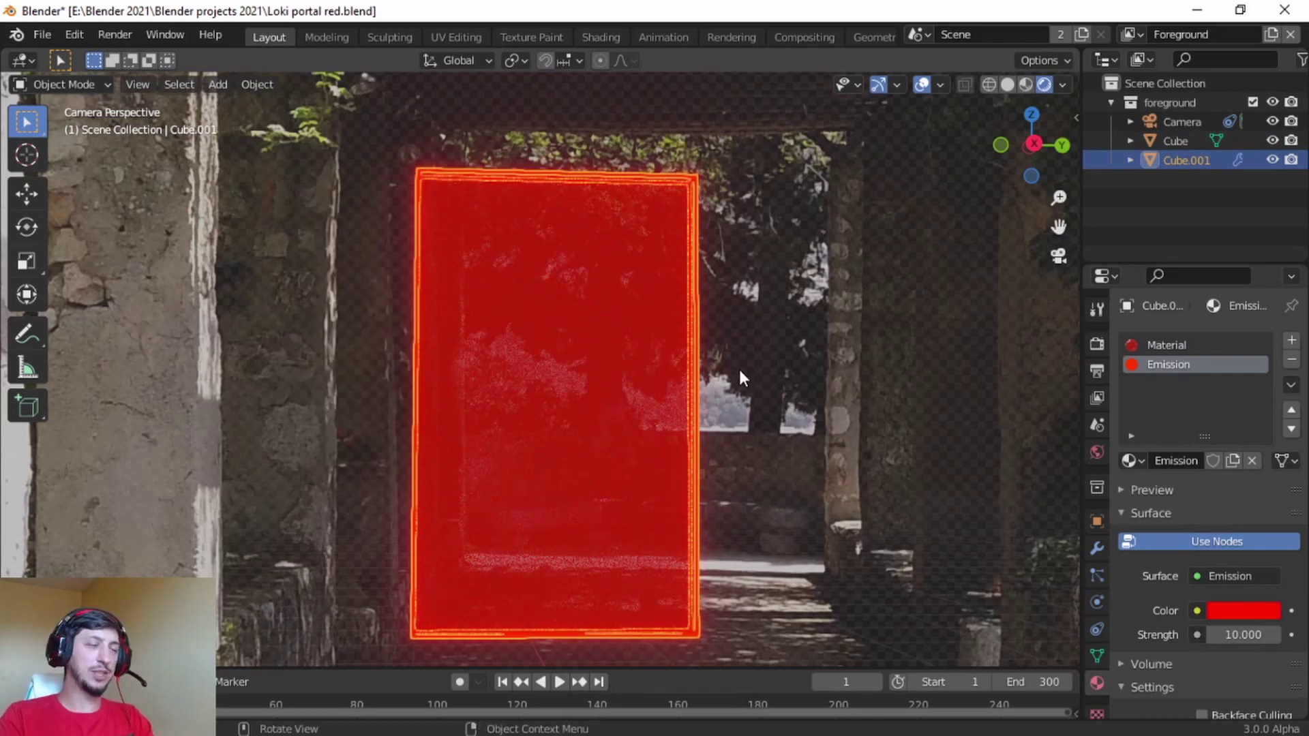
key(shift)
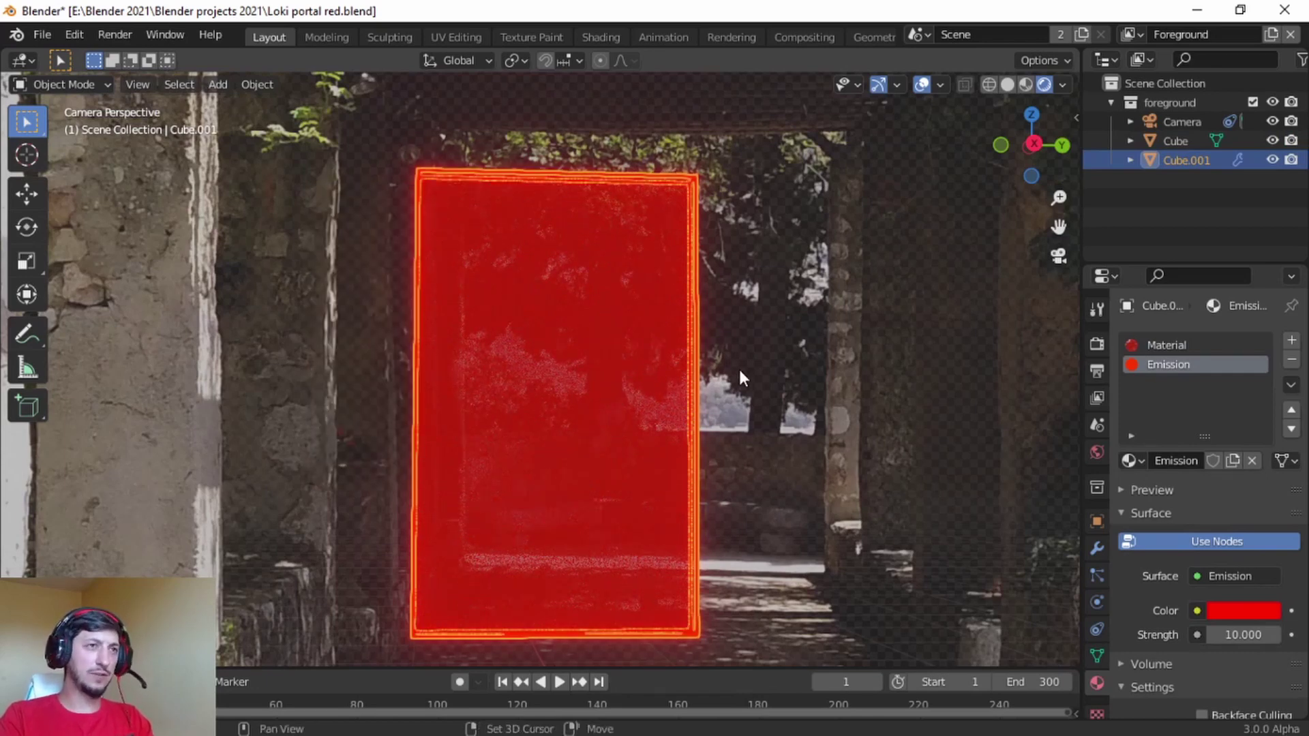
Parent the glowing frame, Cube.001, to the slab's Cube using the Object option
shift+click(578, 343)
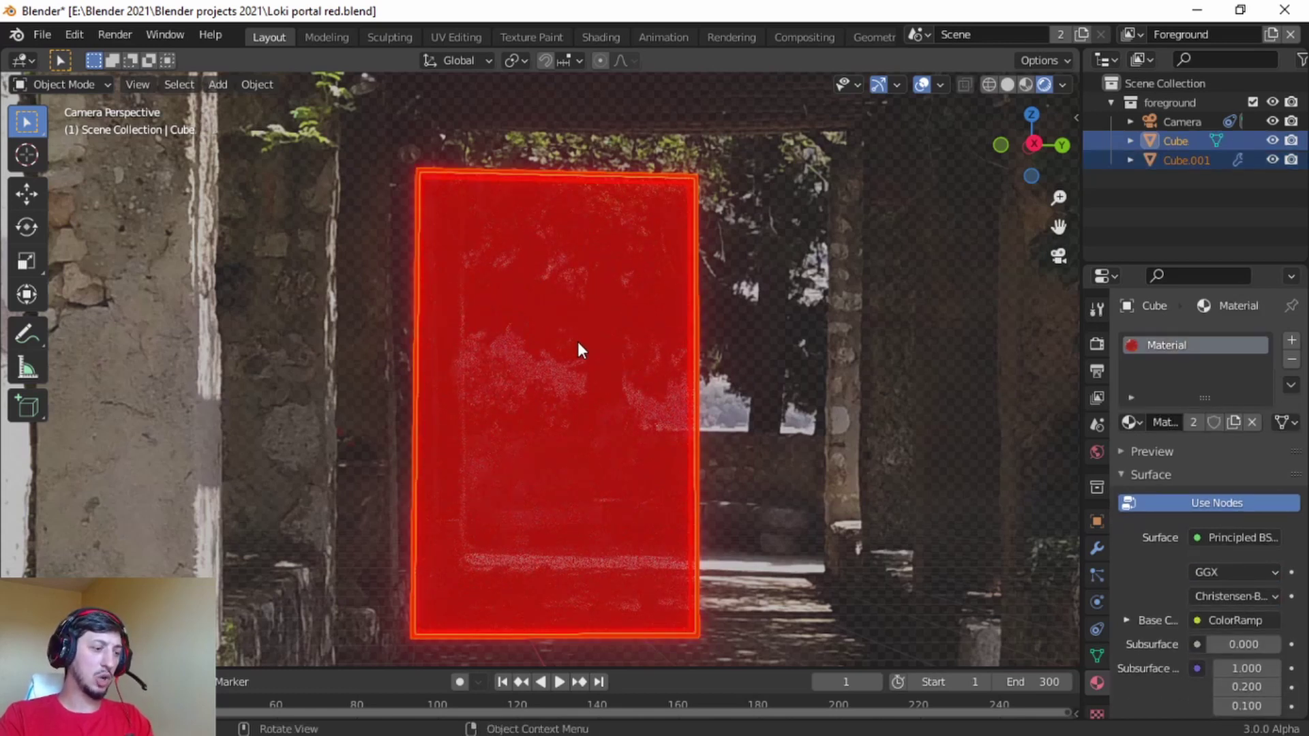
key(ctrl+p)
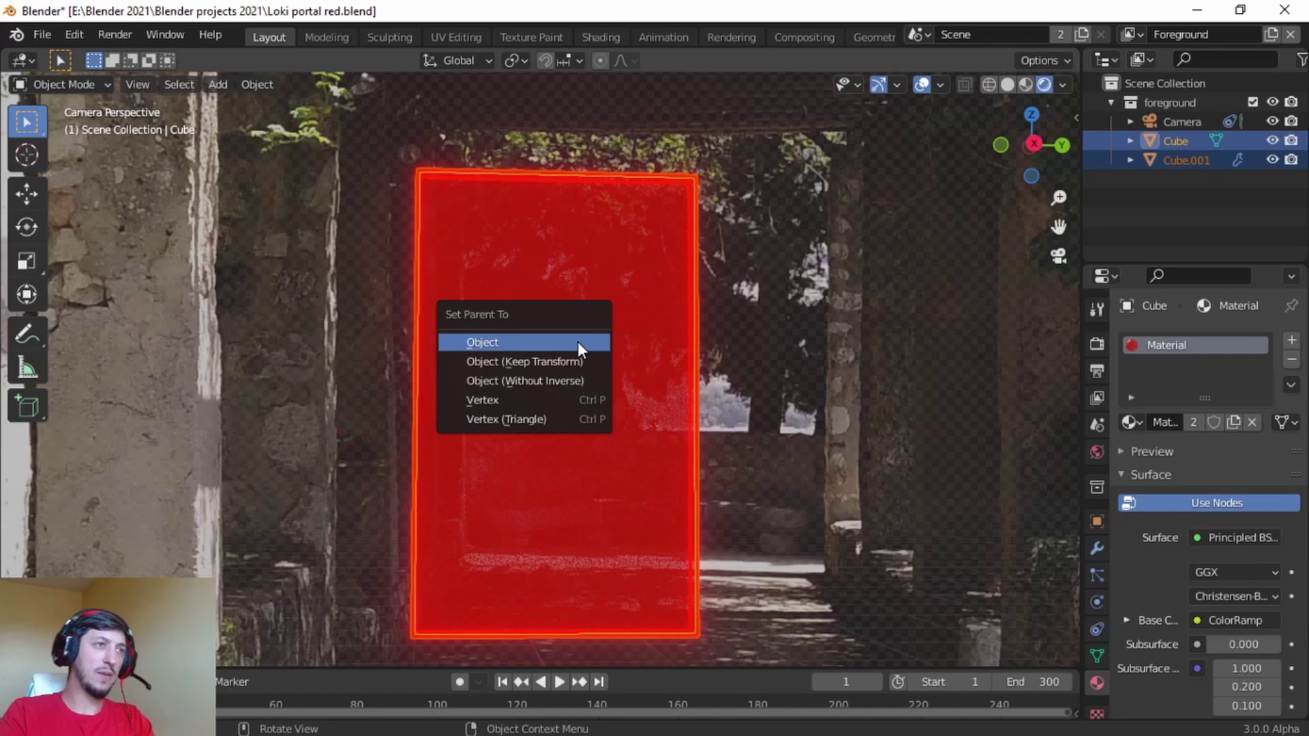
click(578, 342)
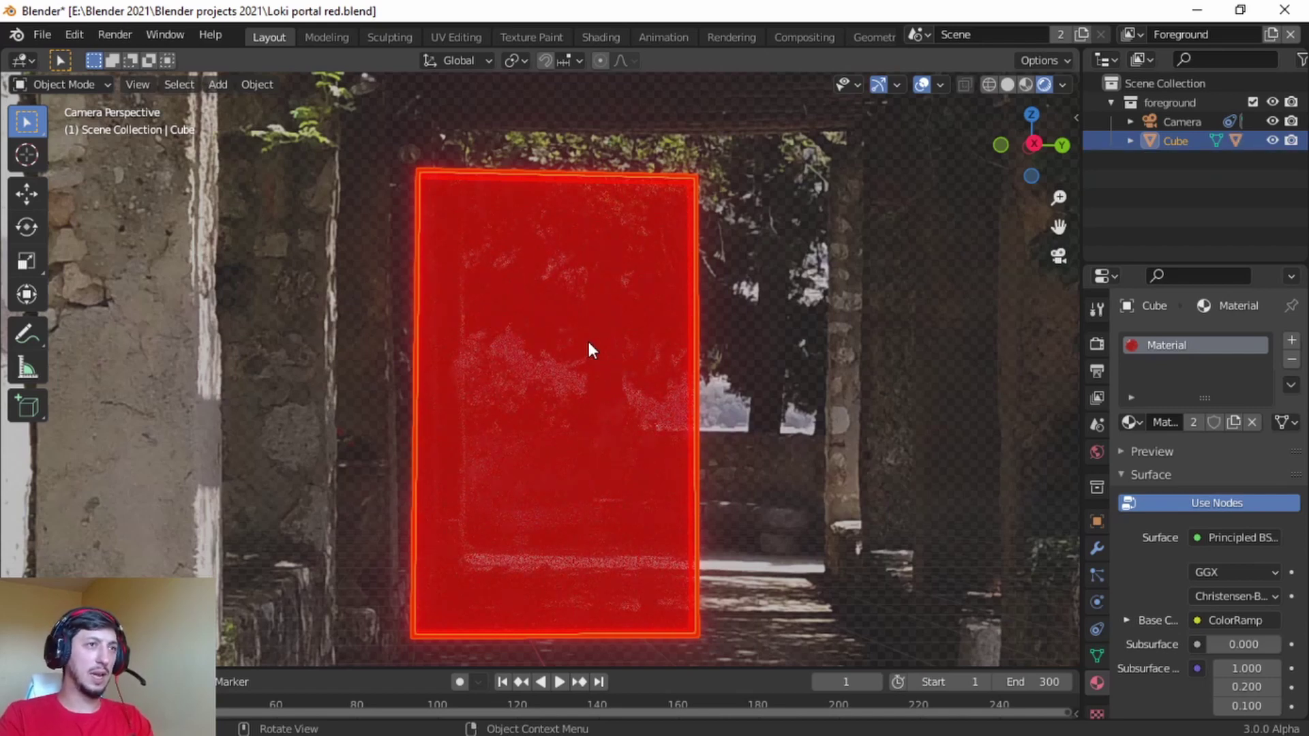
key(g)
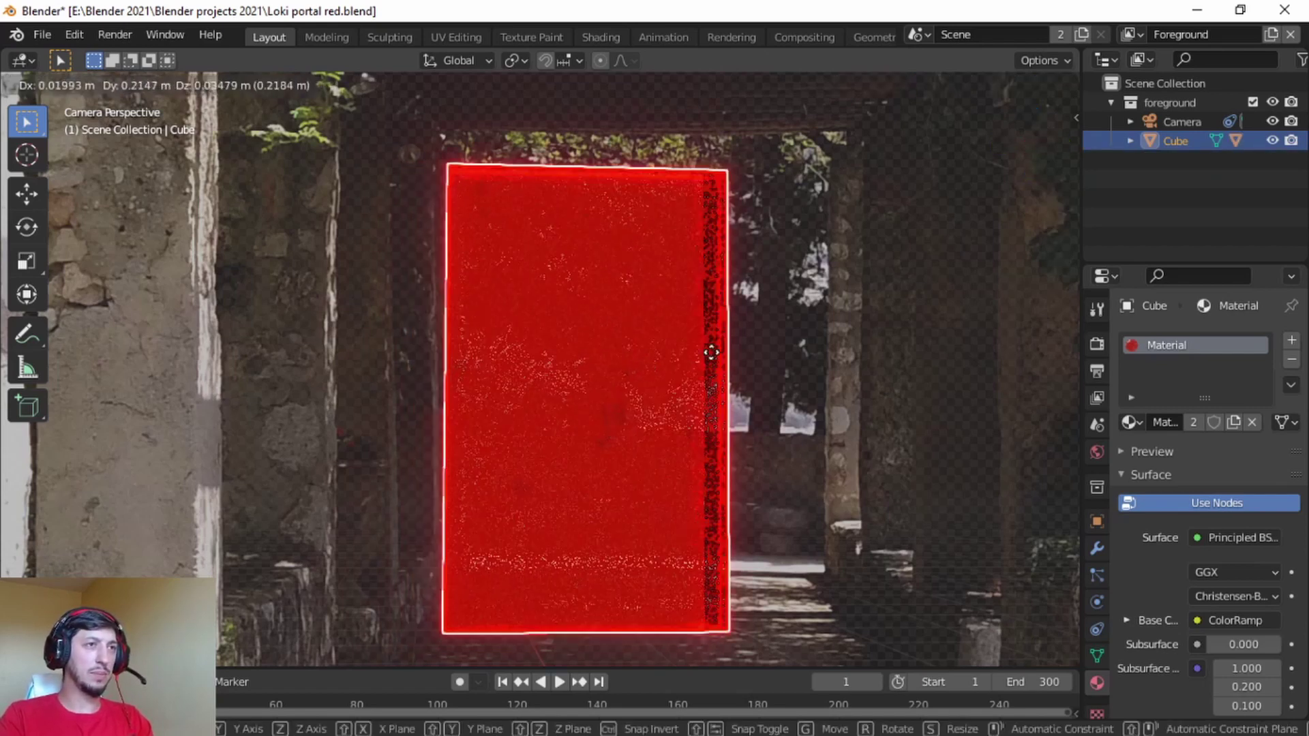
right_click(749, 360)
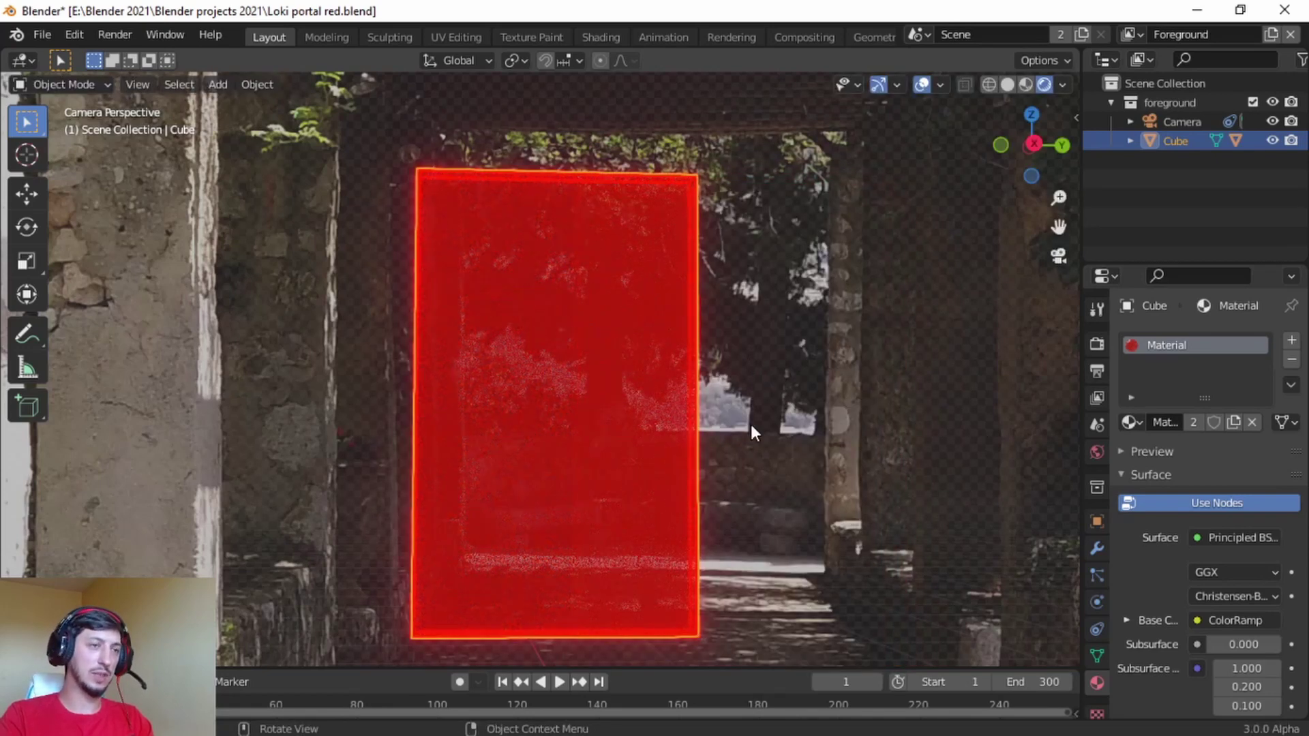
scroll(750, 424, down, 6)
scroll(780, 426, up, 2)
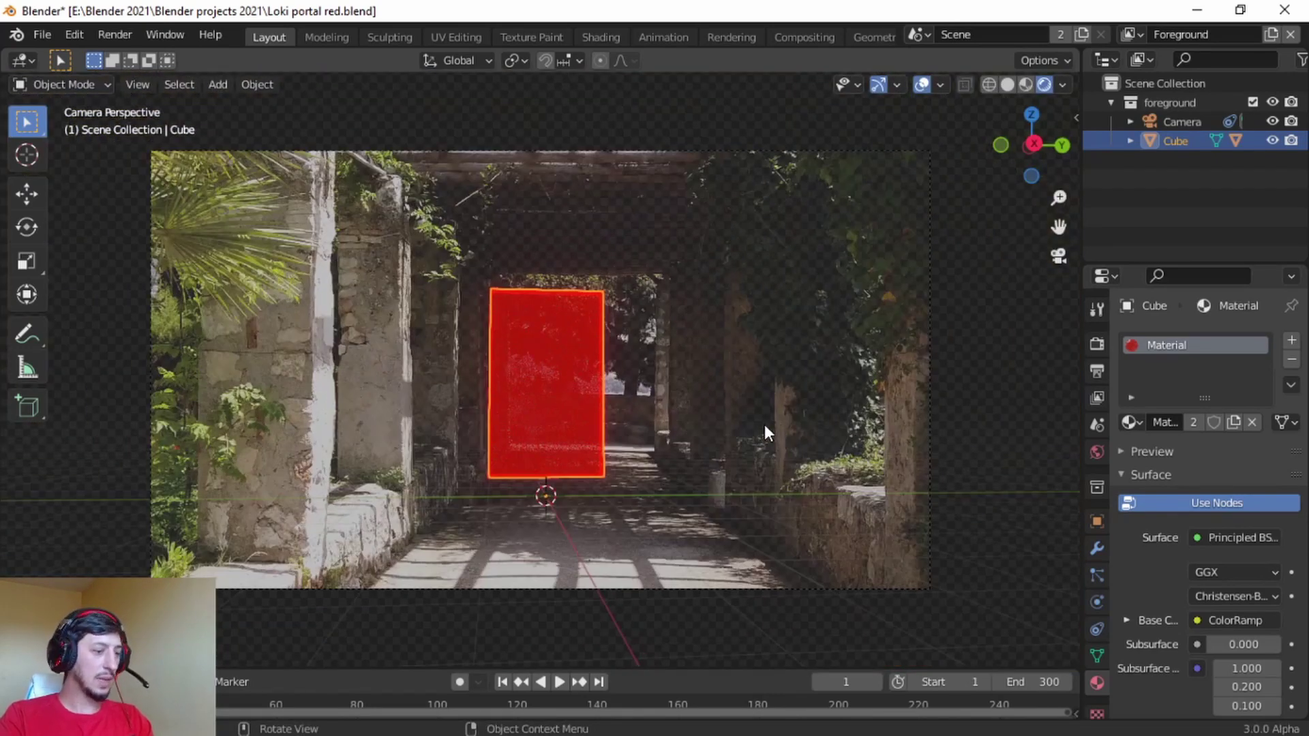
key(s)
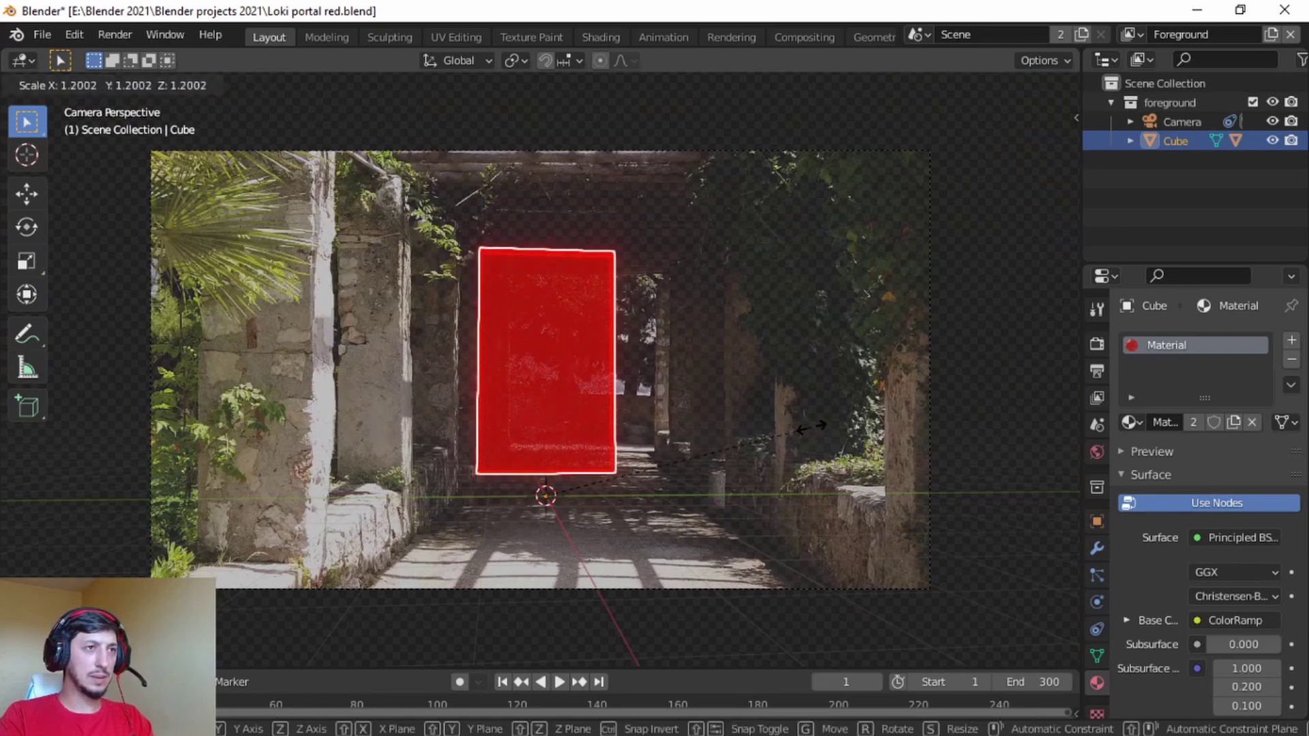
key(Escape)
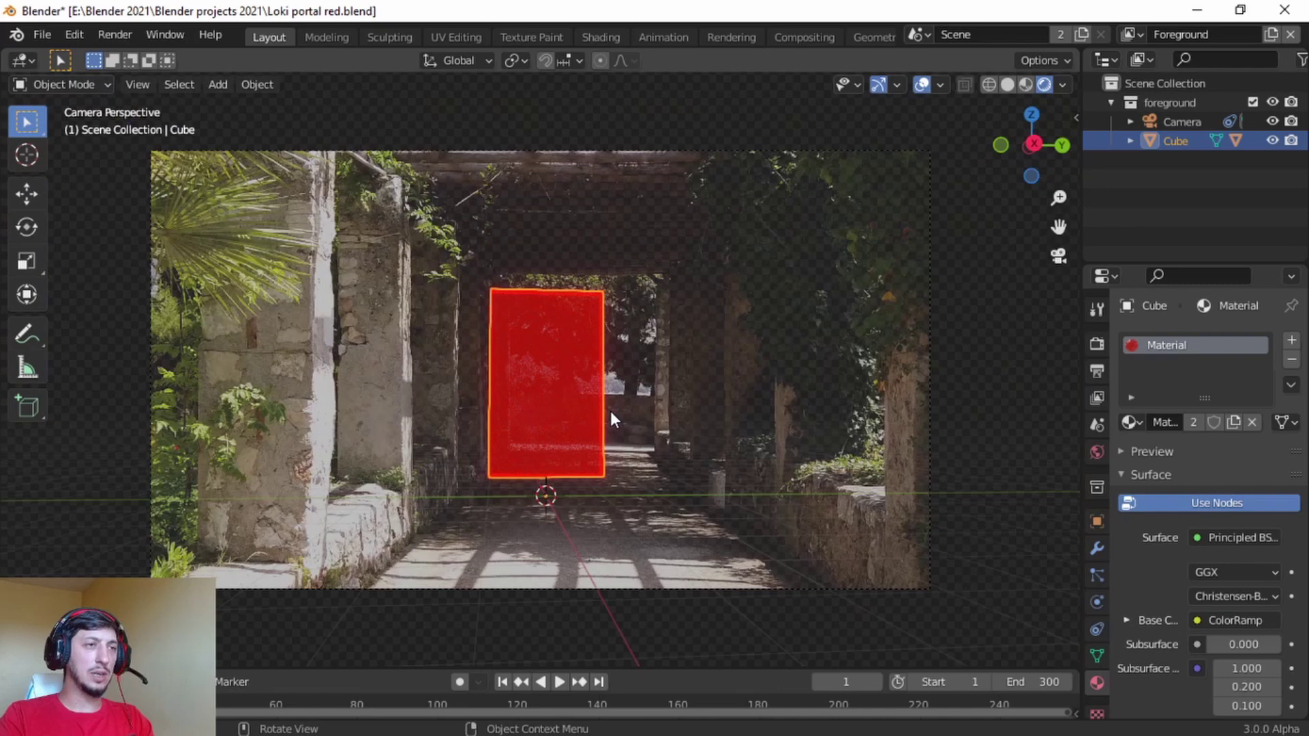
Set the slab's origin to its geometry
scroll(563, 363, up, 5)
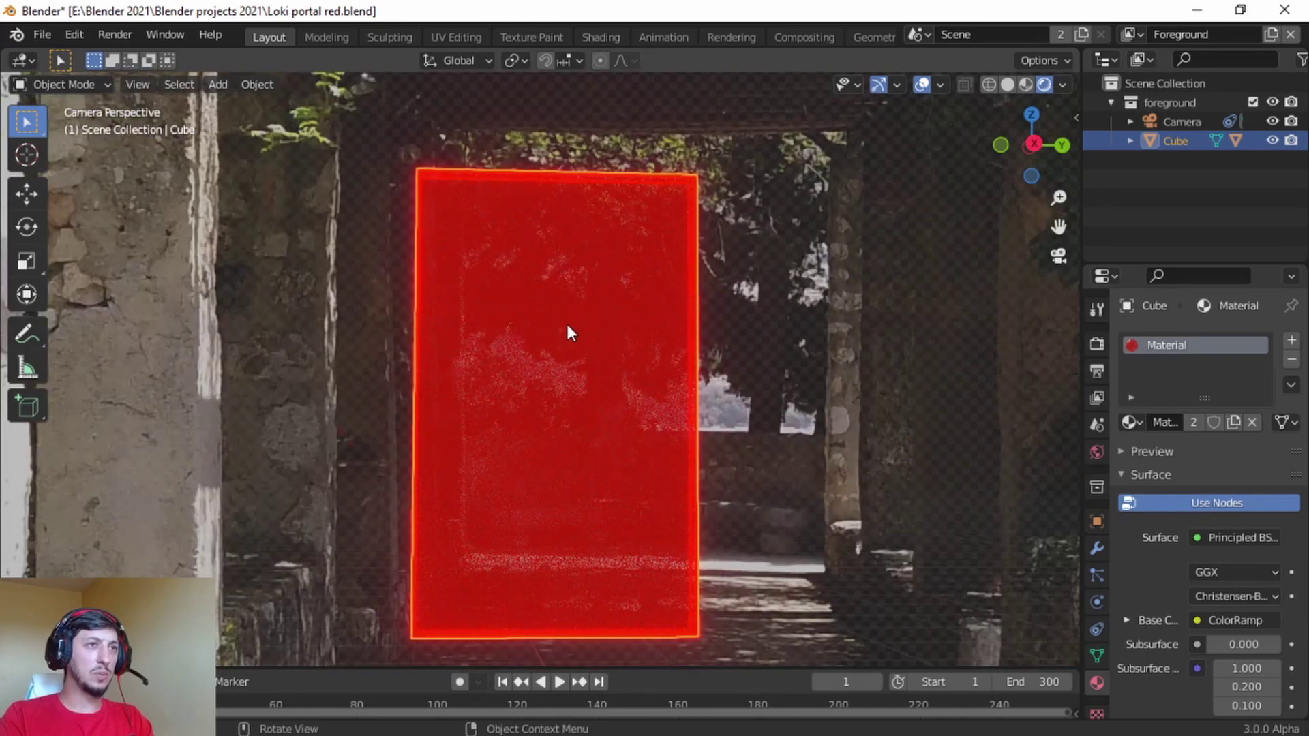
click(257, 84)
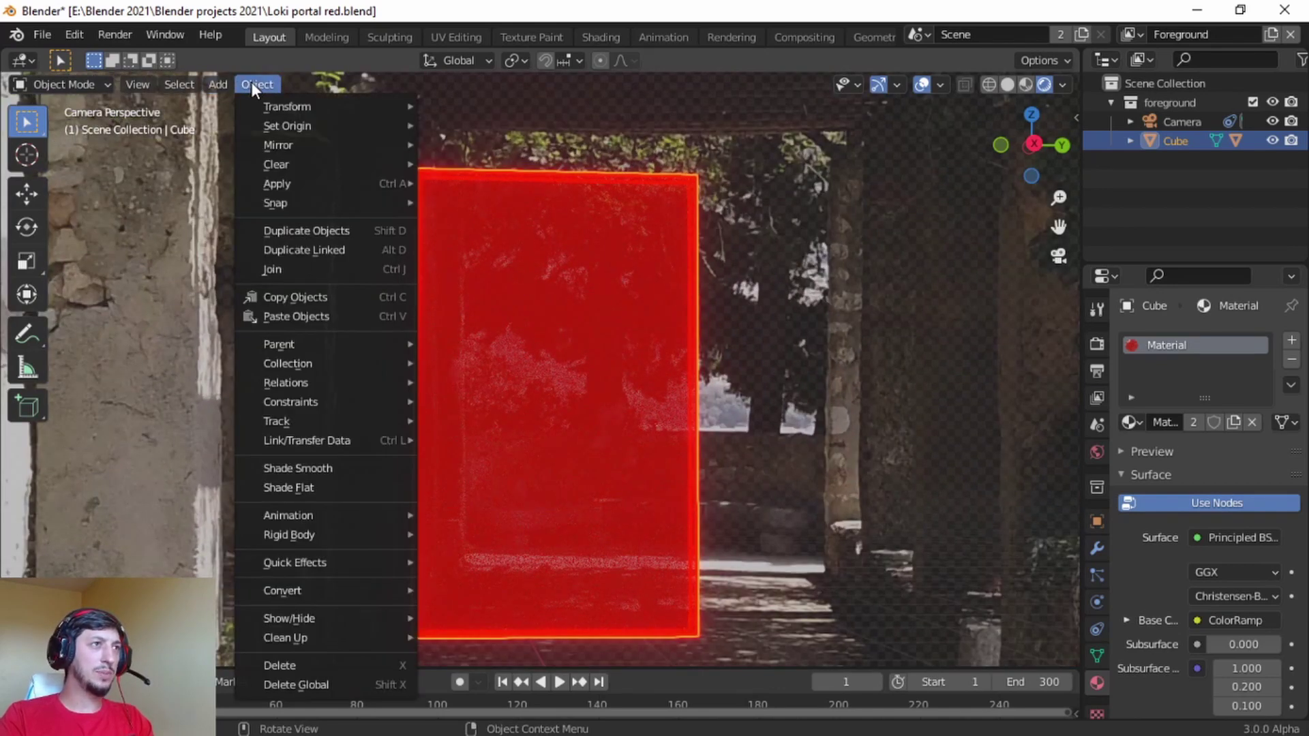
mouse_move(321, 127)
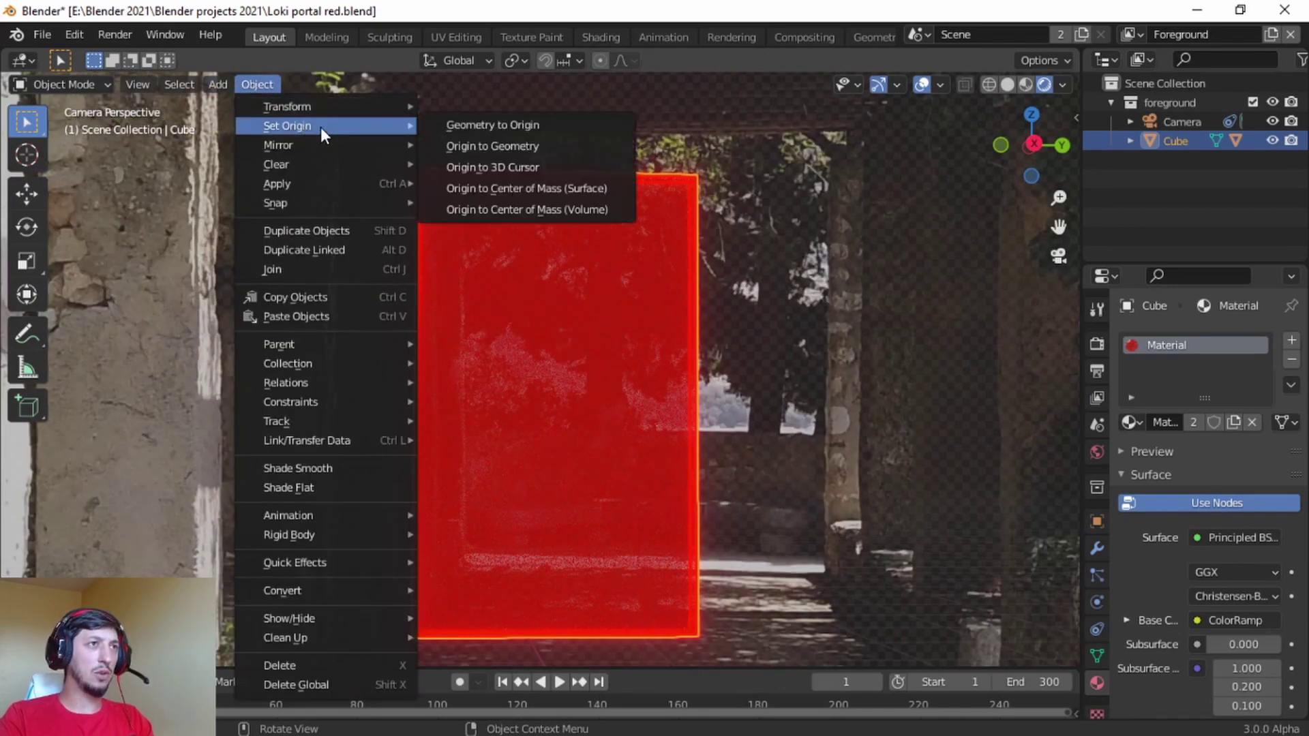
click(490, 145)
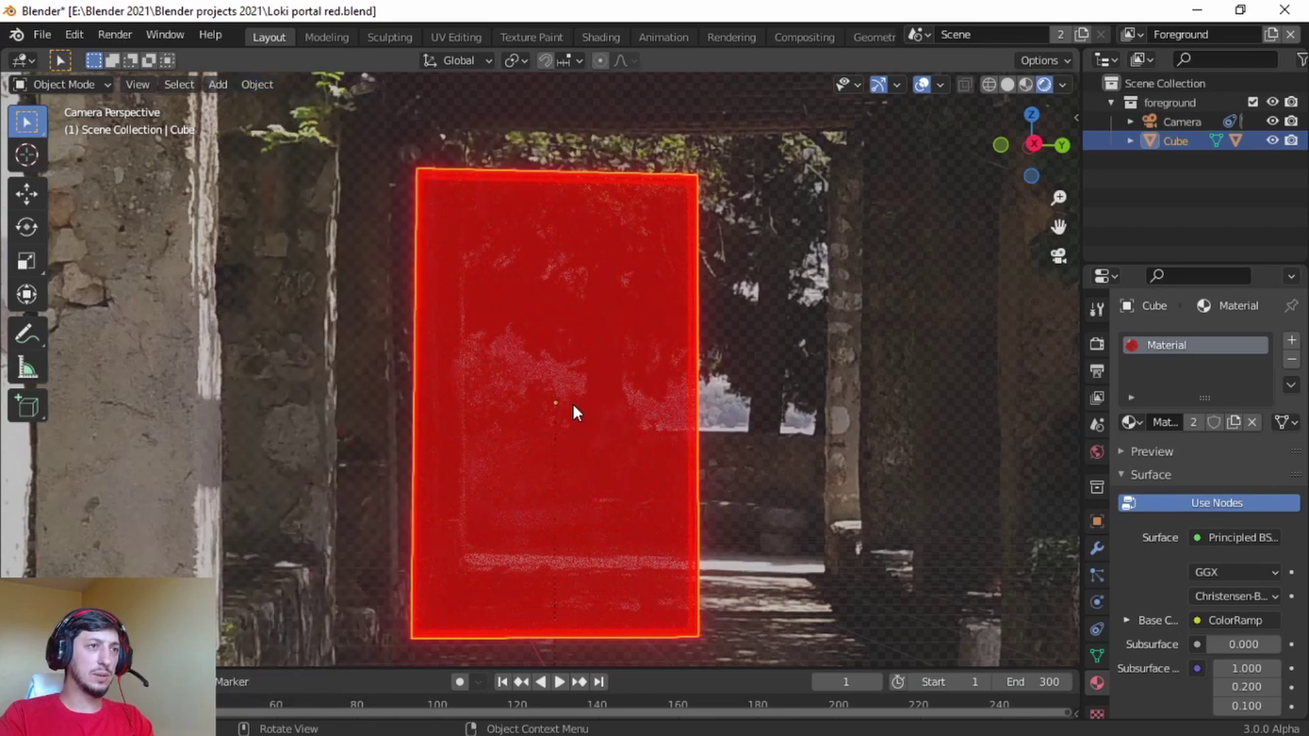
Scale the portal slab up uniformly to about 1.25 times its size
scroll(572, 403, down, 4)
scroll(596, 437, up, 4)
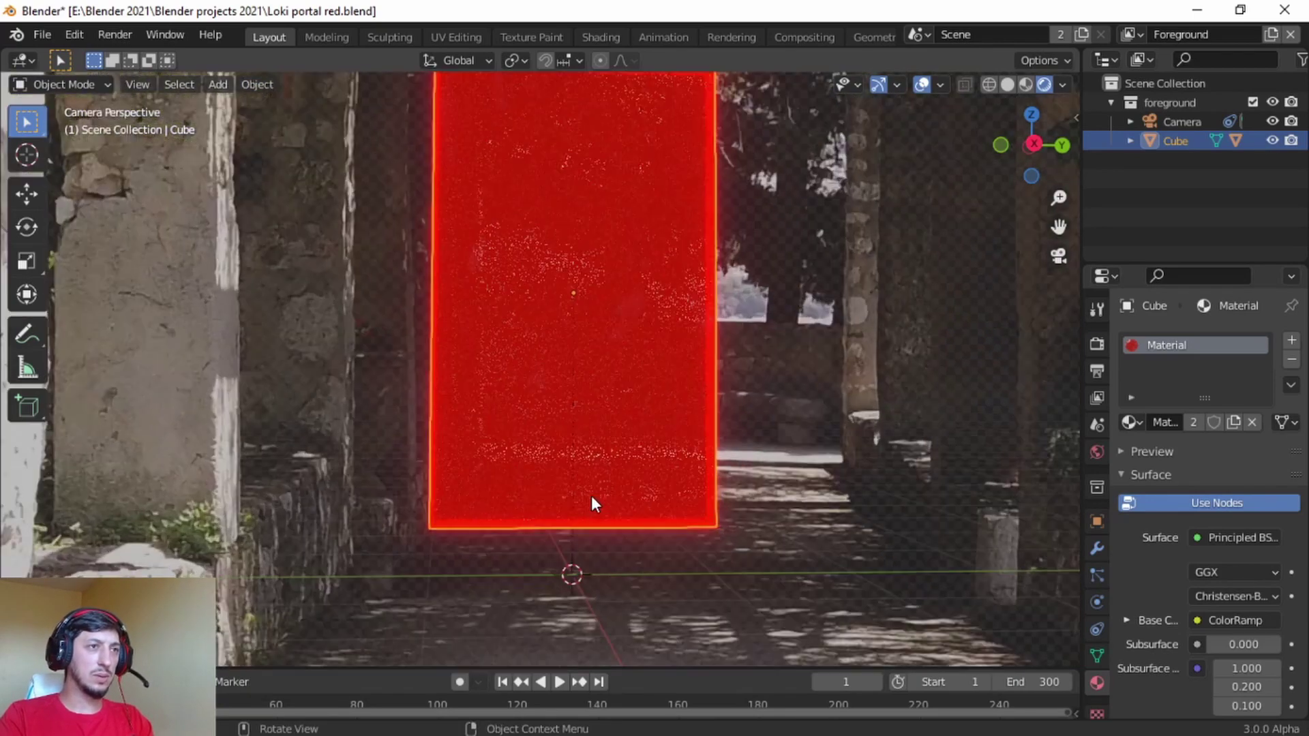
mouse_move(591, 497)
middle_down()
mouse_move(774, 511)
mouse_move(622, 427)
mouse_move(562, 472)
mouse_move(598, 484)
middle_up()
key(KP_0)
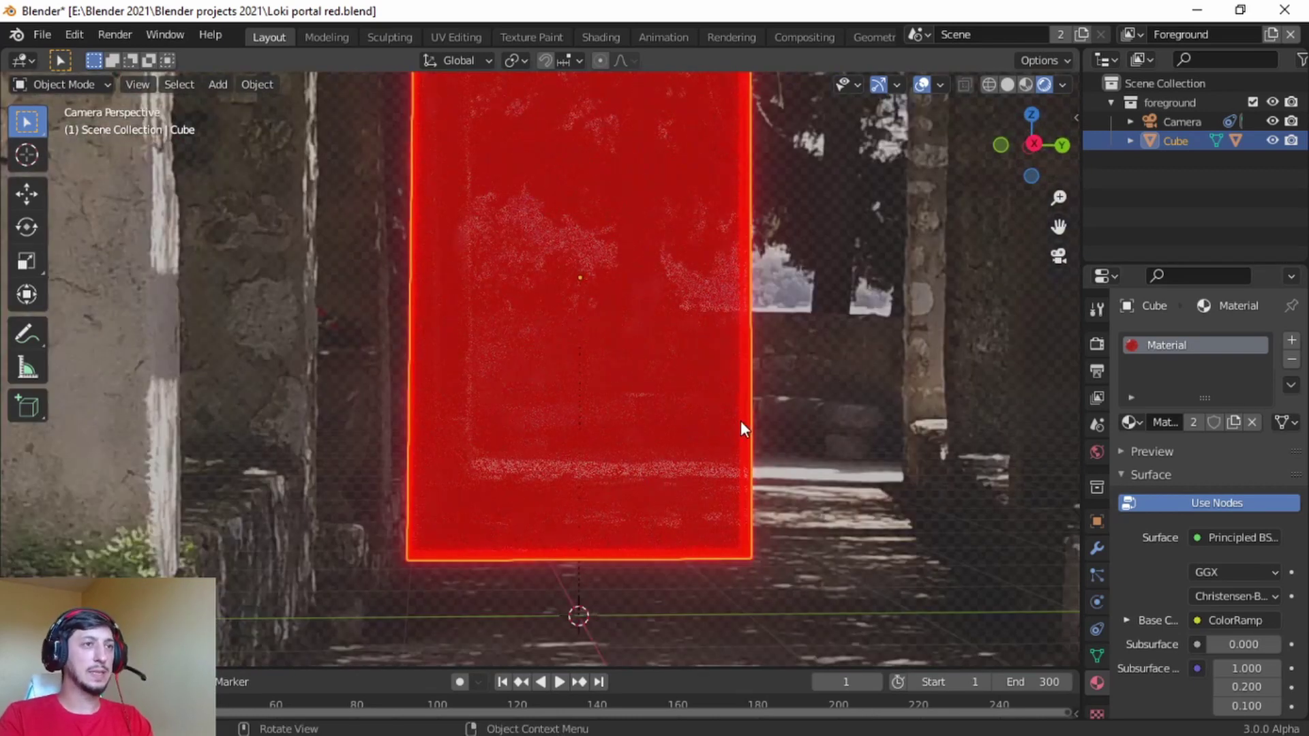
scroll(776, 509, up, 4)
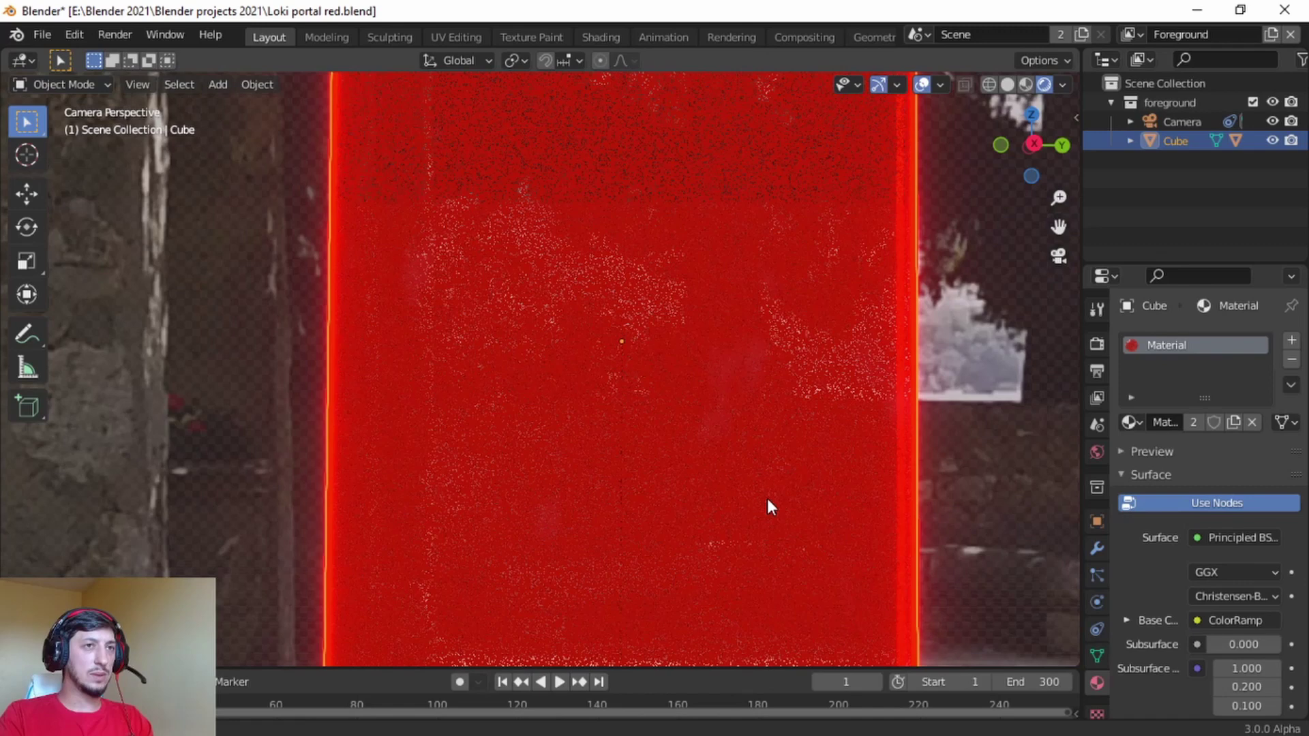
scroll(767, 497, down, 4)
scroll(747, 474, down, 1)
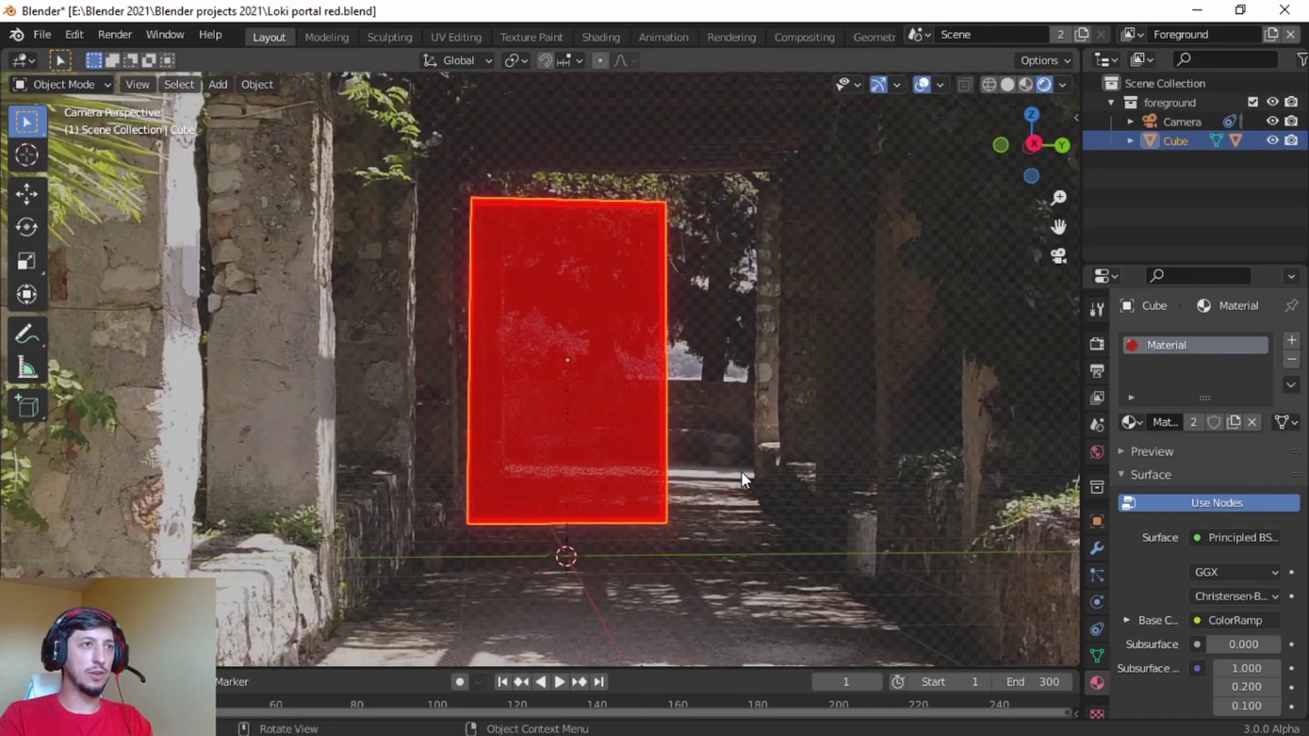
key(s)
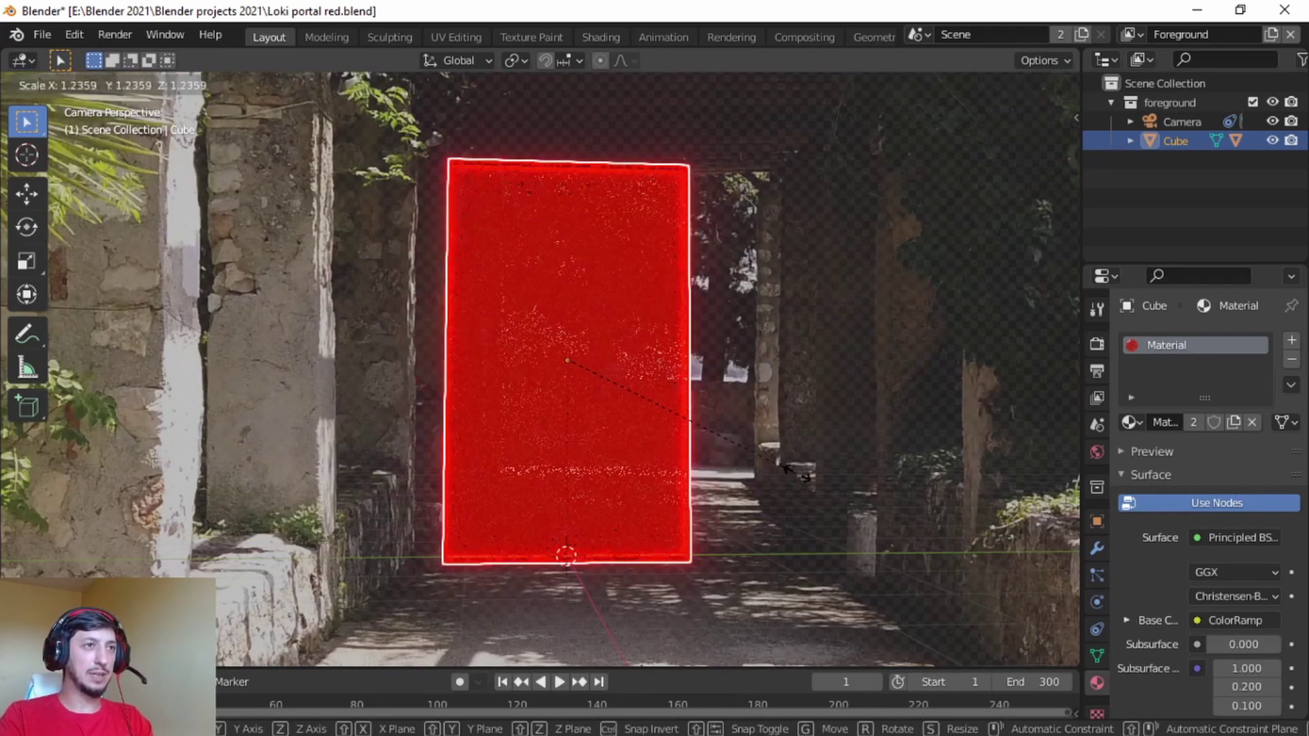
click(808, 473)
Play the tracked shot up to frame 32 and lower the slab about 0.5 m along the global Z axis
key(Home)
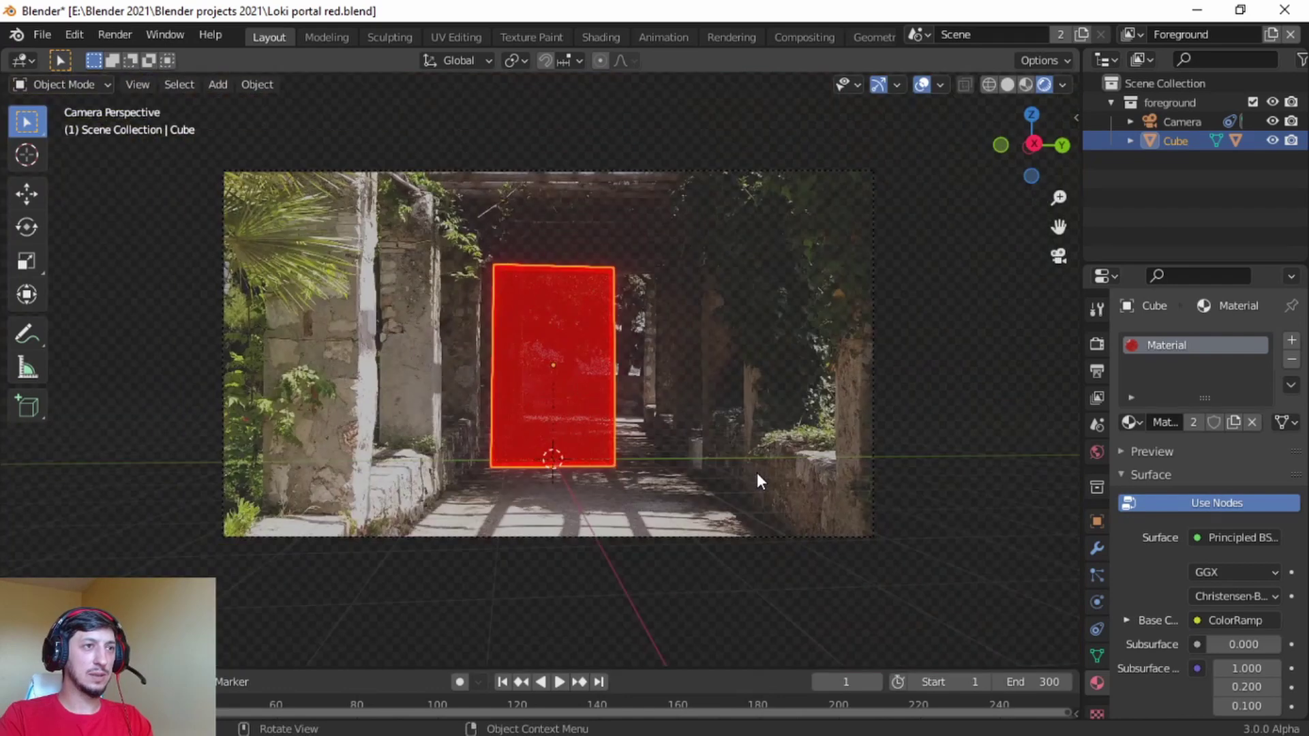
key(space)
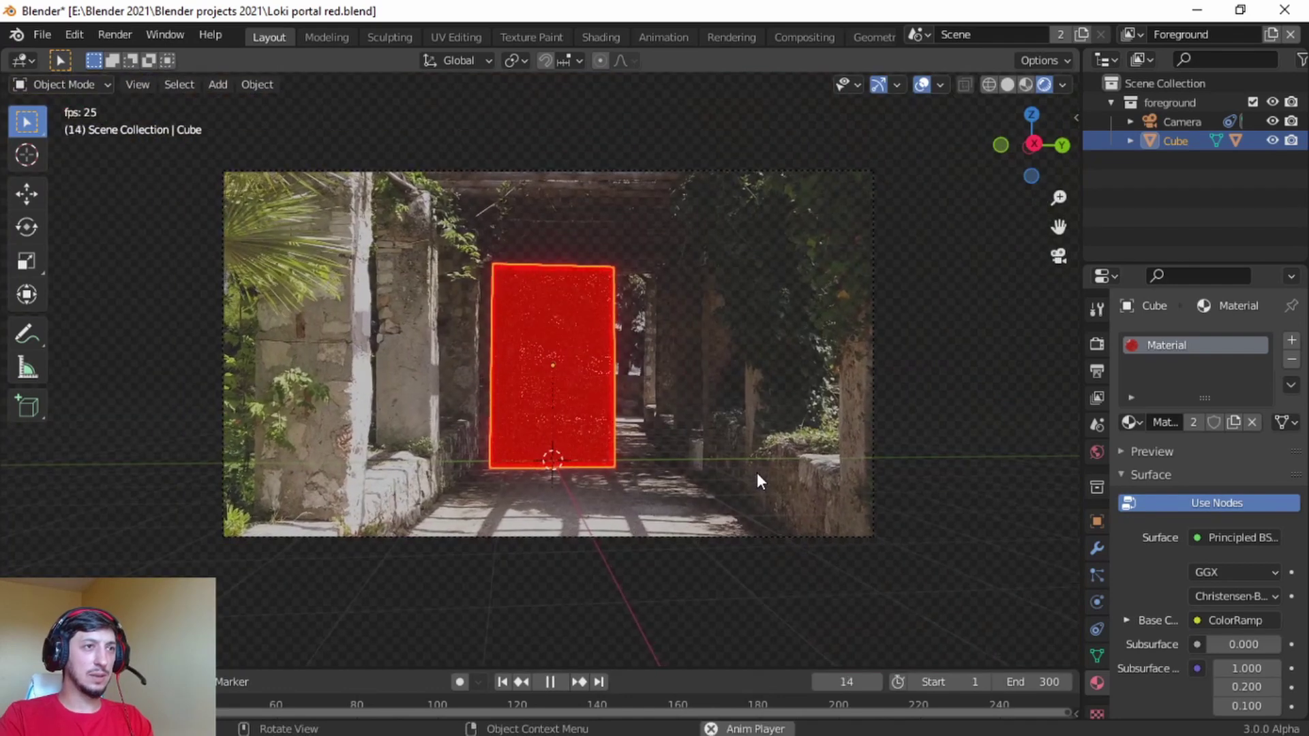
key(space)
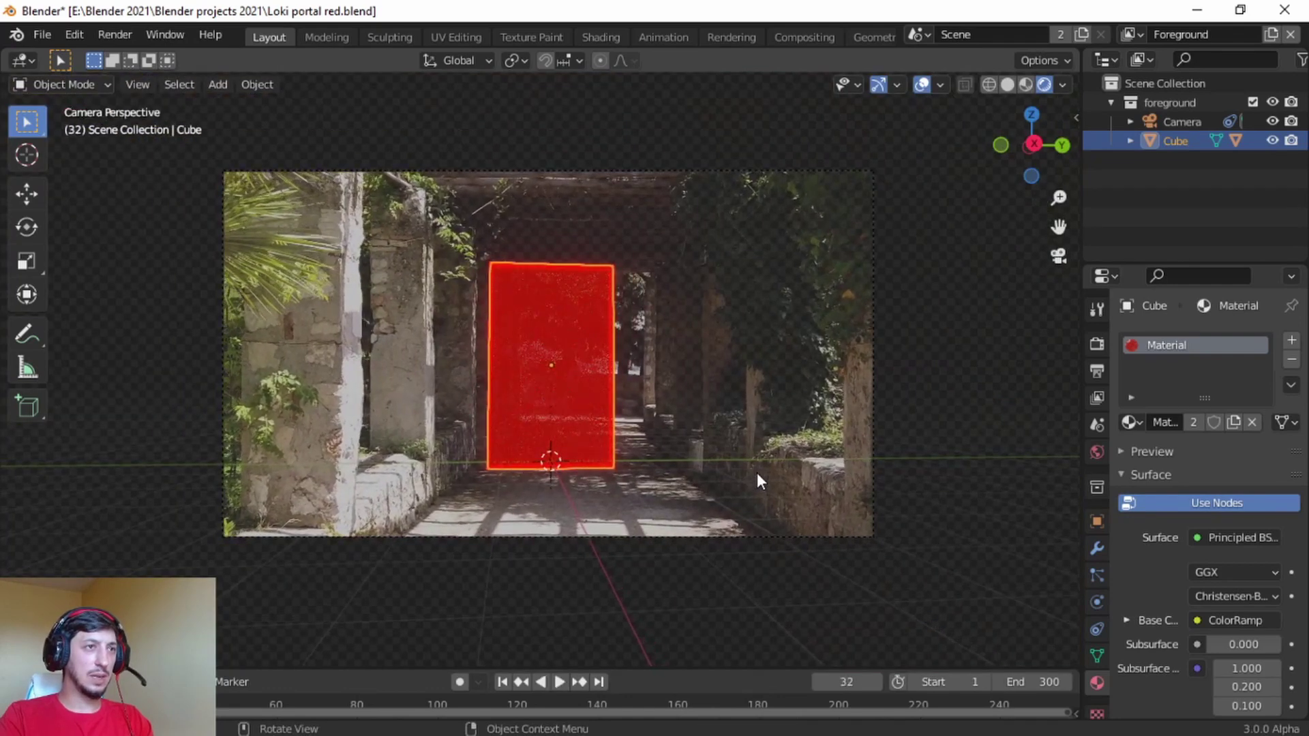
key(g)
key(z)
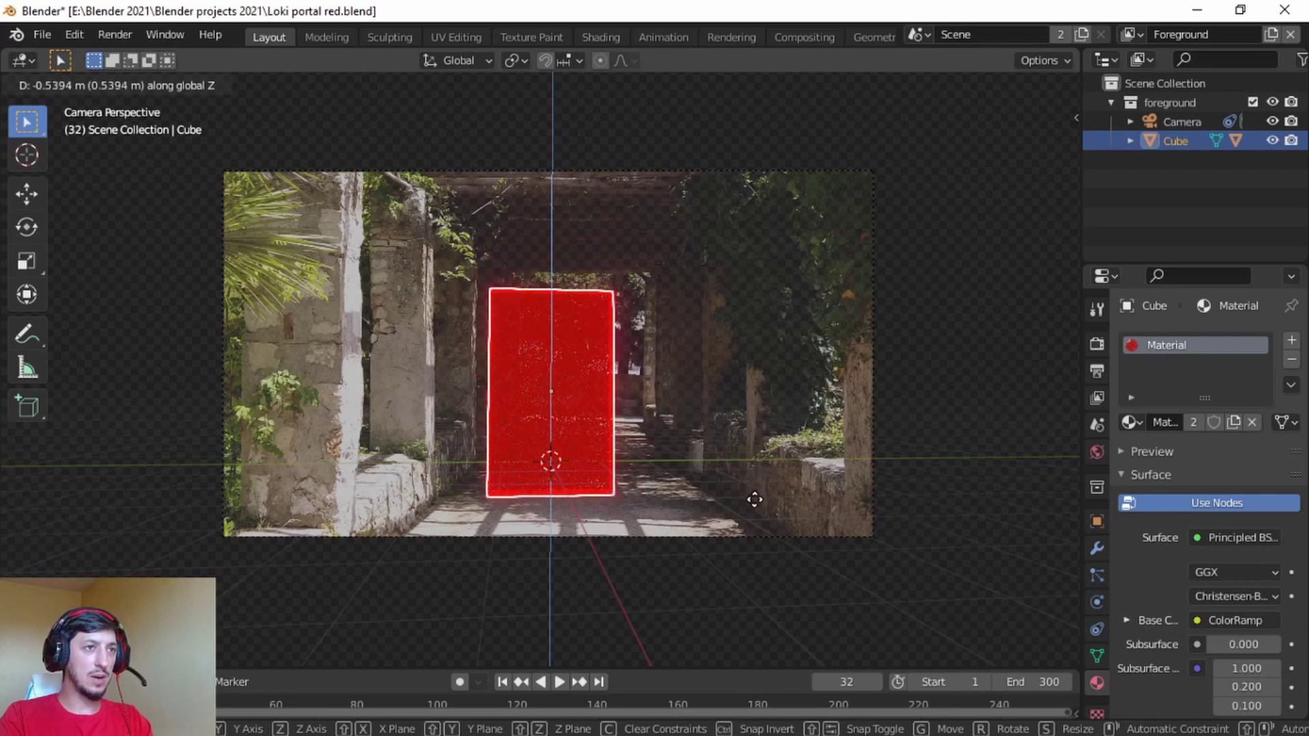
click(758, 495)
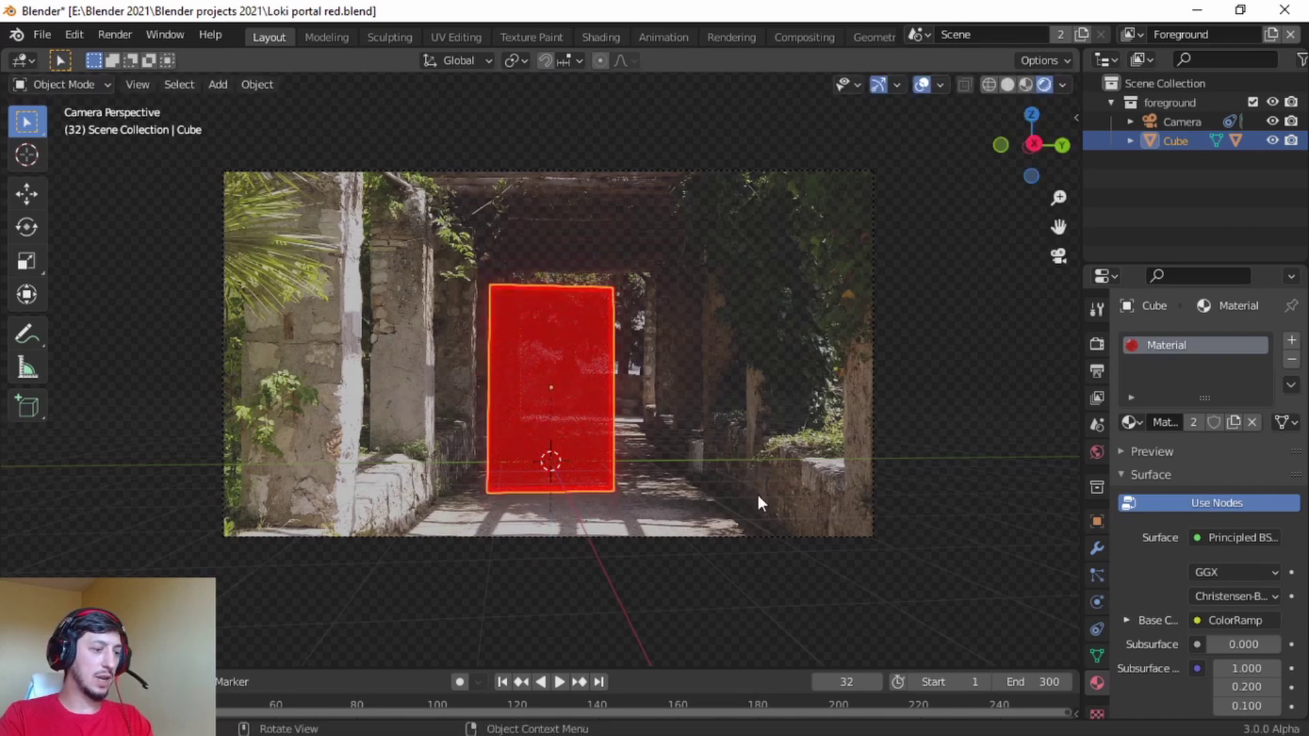
Move the slab about 0.54 m along the global Y axis toward the path's centre and play the shot to frame 91
key(g)
key(y)
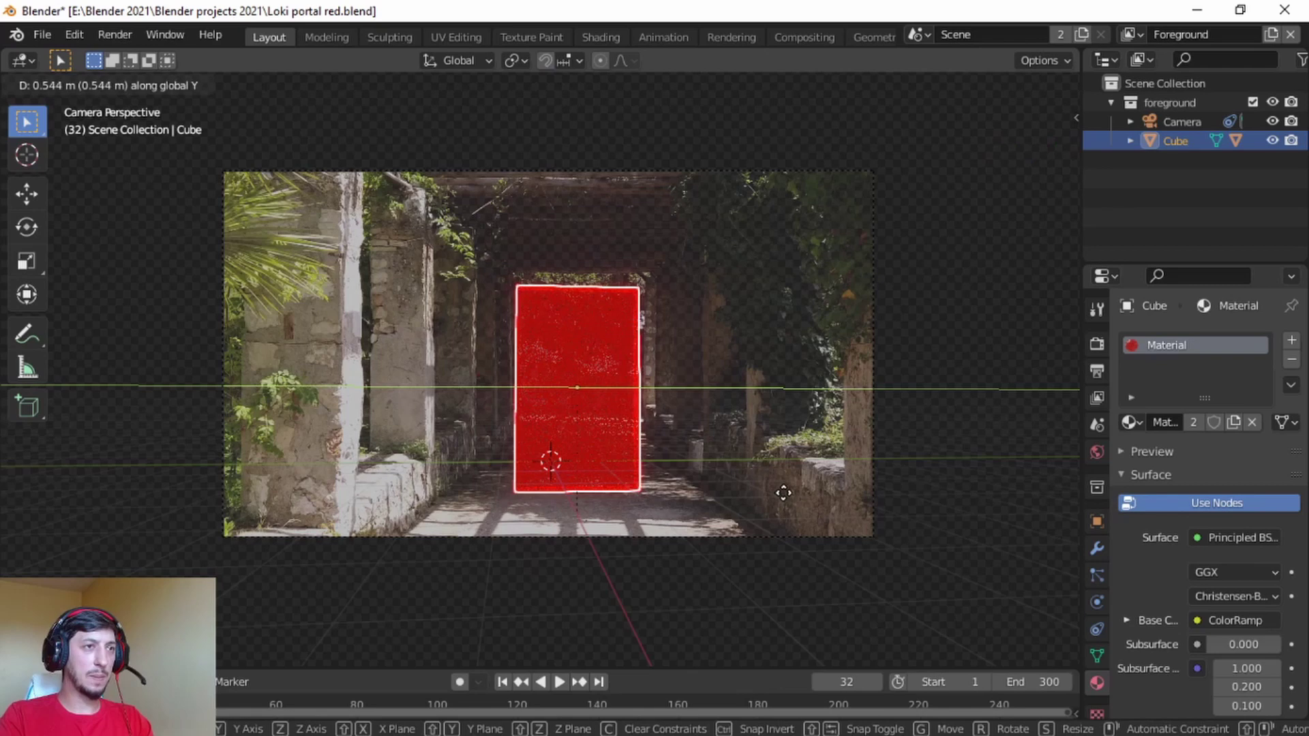
click(783, 490)
key(space)
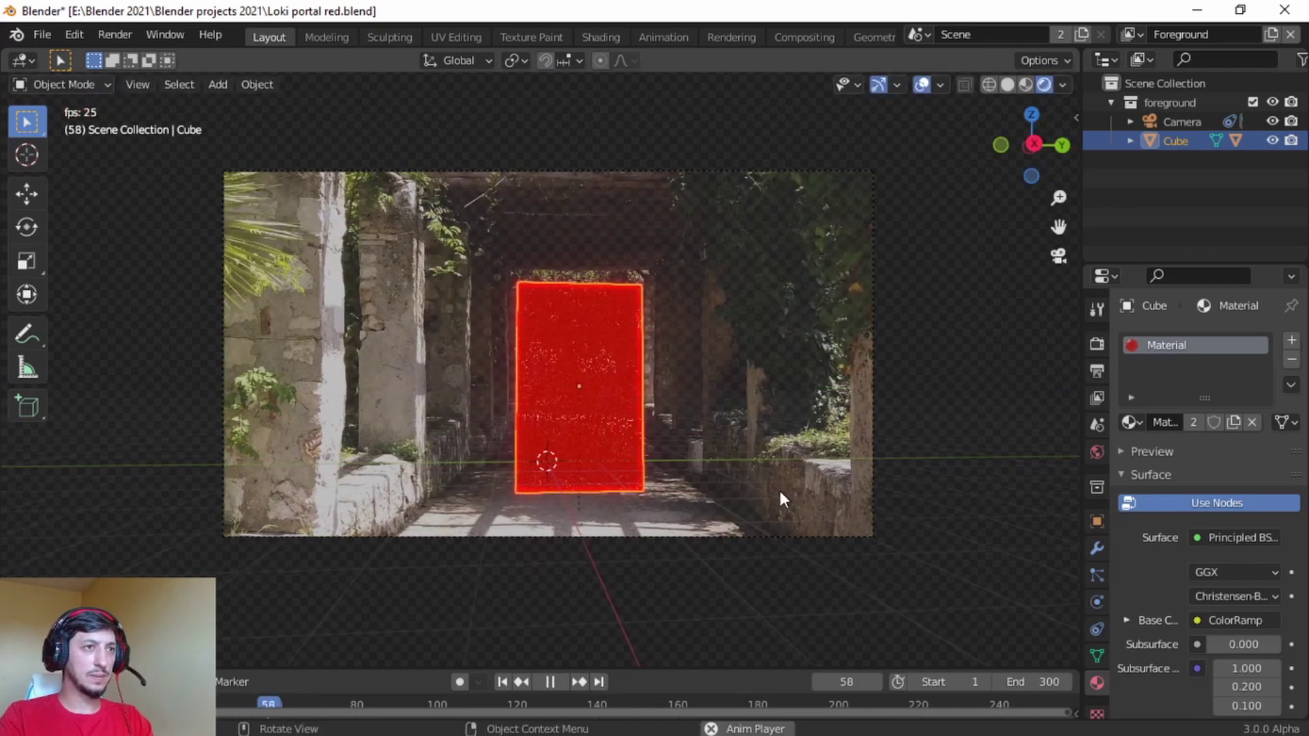
key(space)
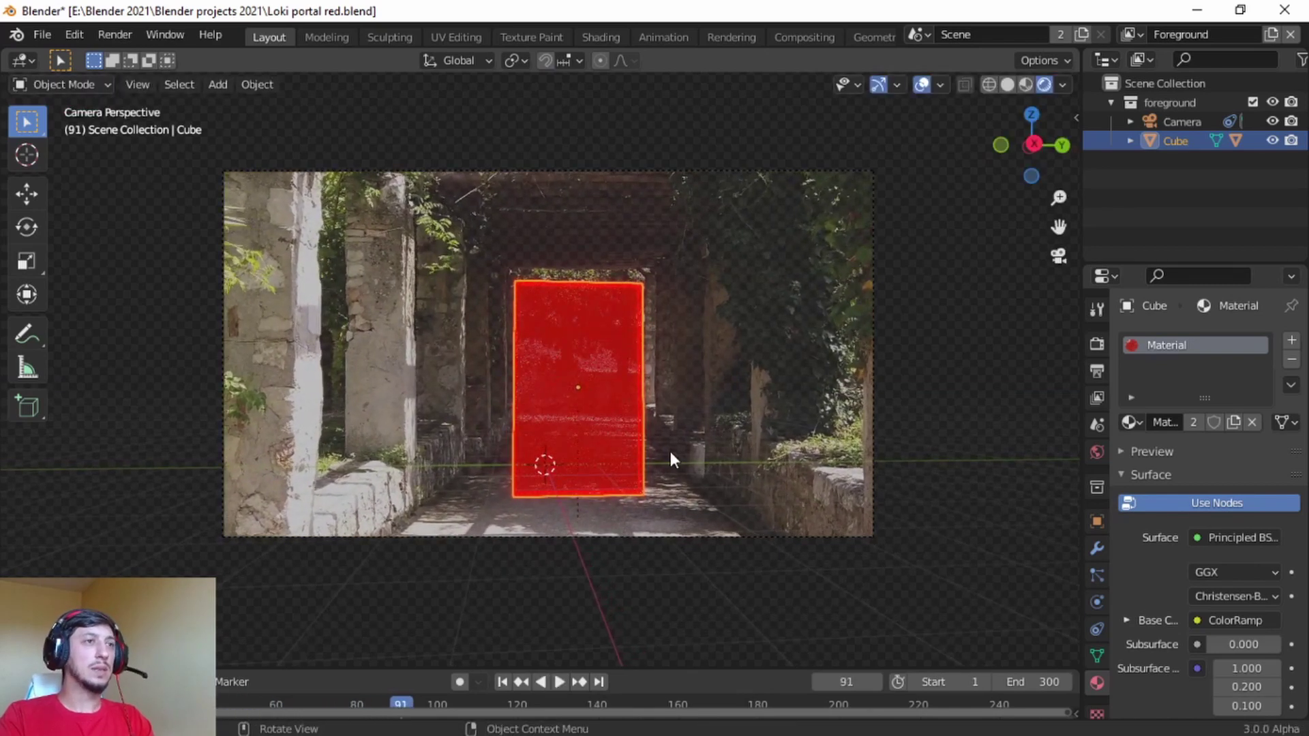
Render frame 91, examine the portal slab in the rendered image and close the render window
scroll(669, 454, up, 3)
scroll(669, 456, up, 2)
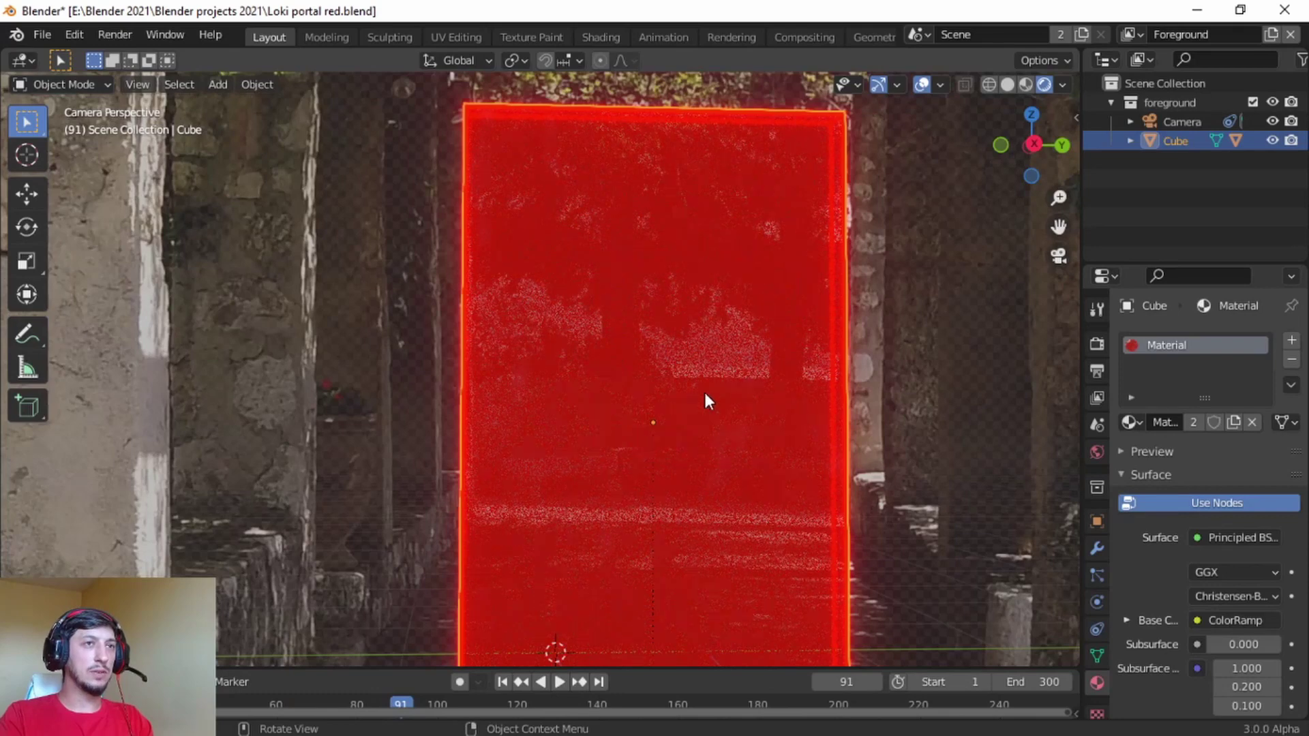
scroll(792, 362, up, 2)
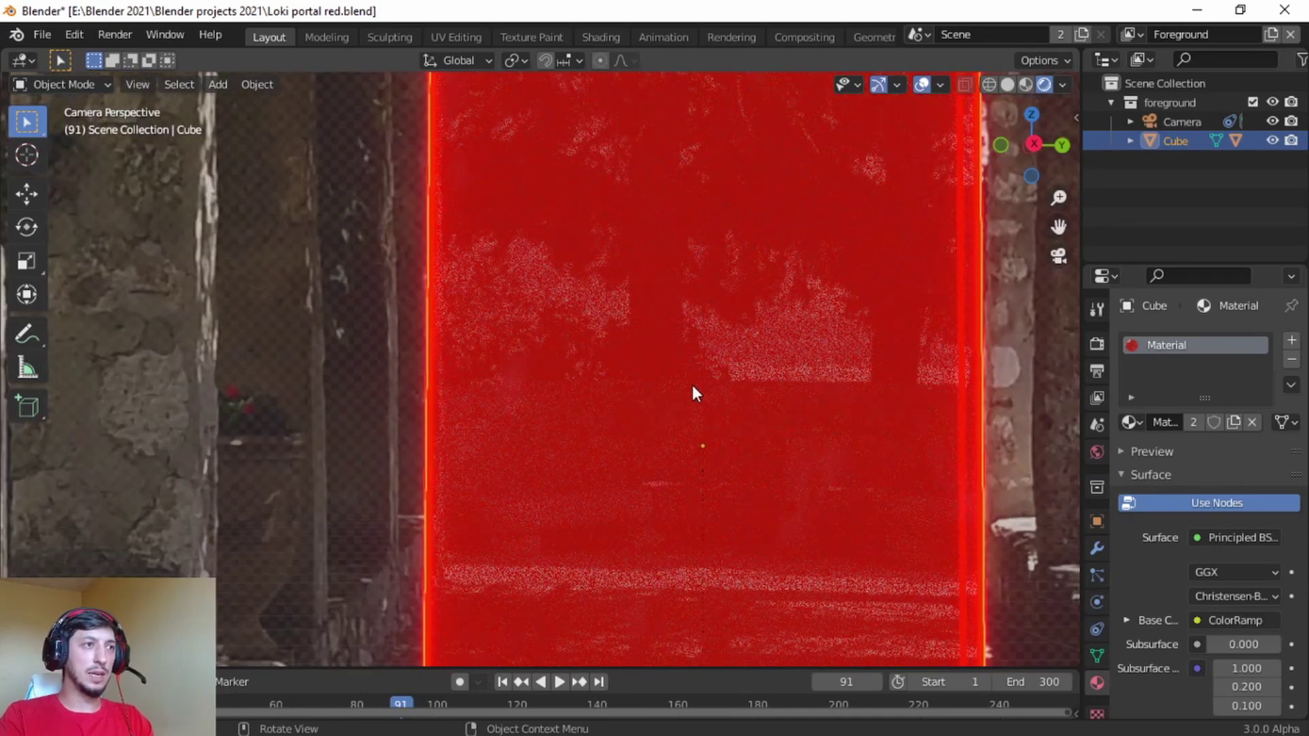
scroll(692, 384, down, 6)
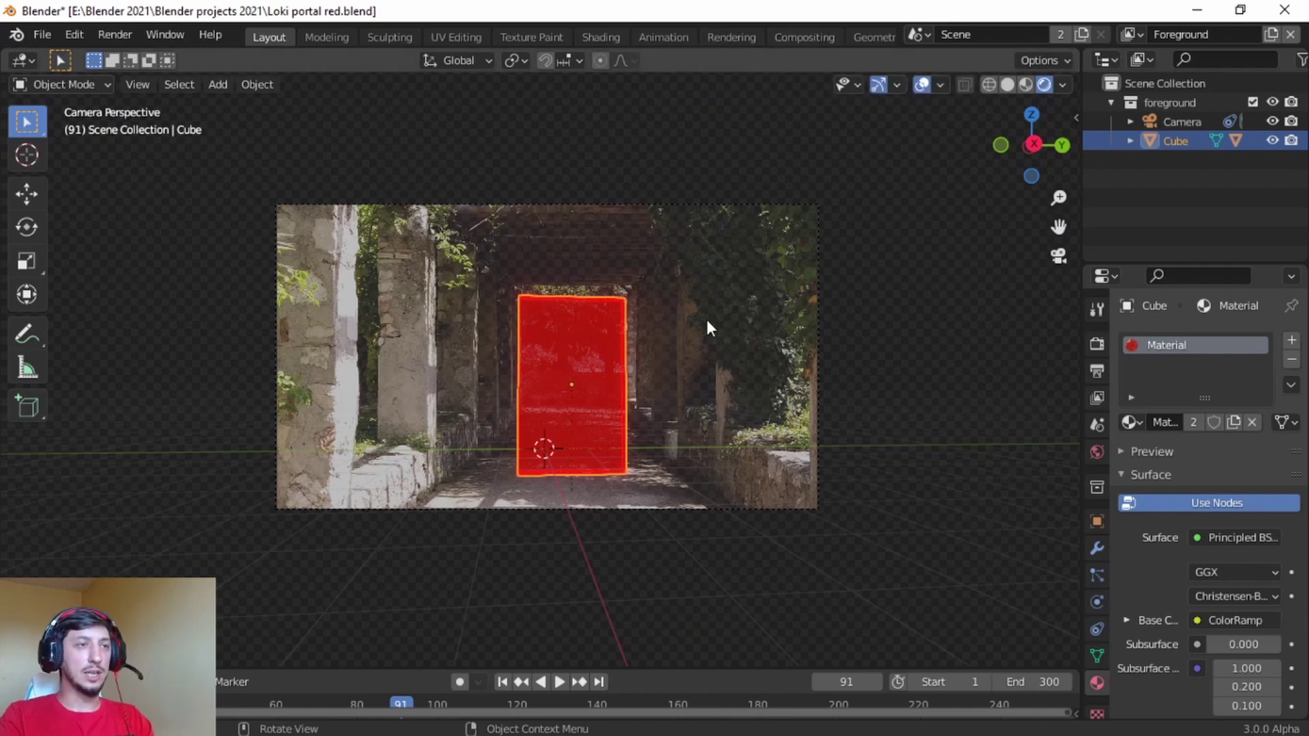
key(F12)
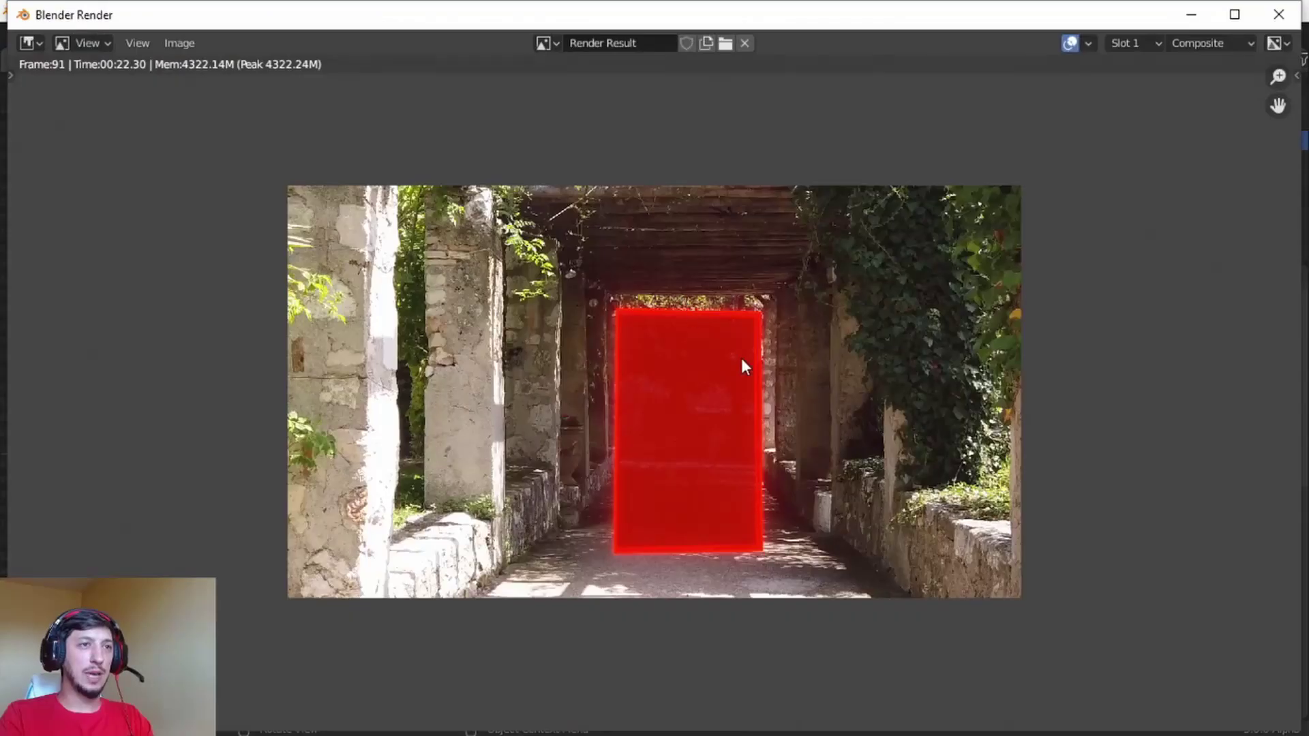
scroll(743, 360, up, 3)
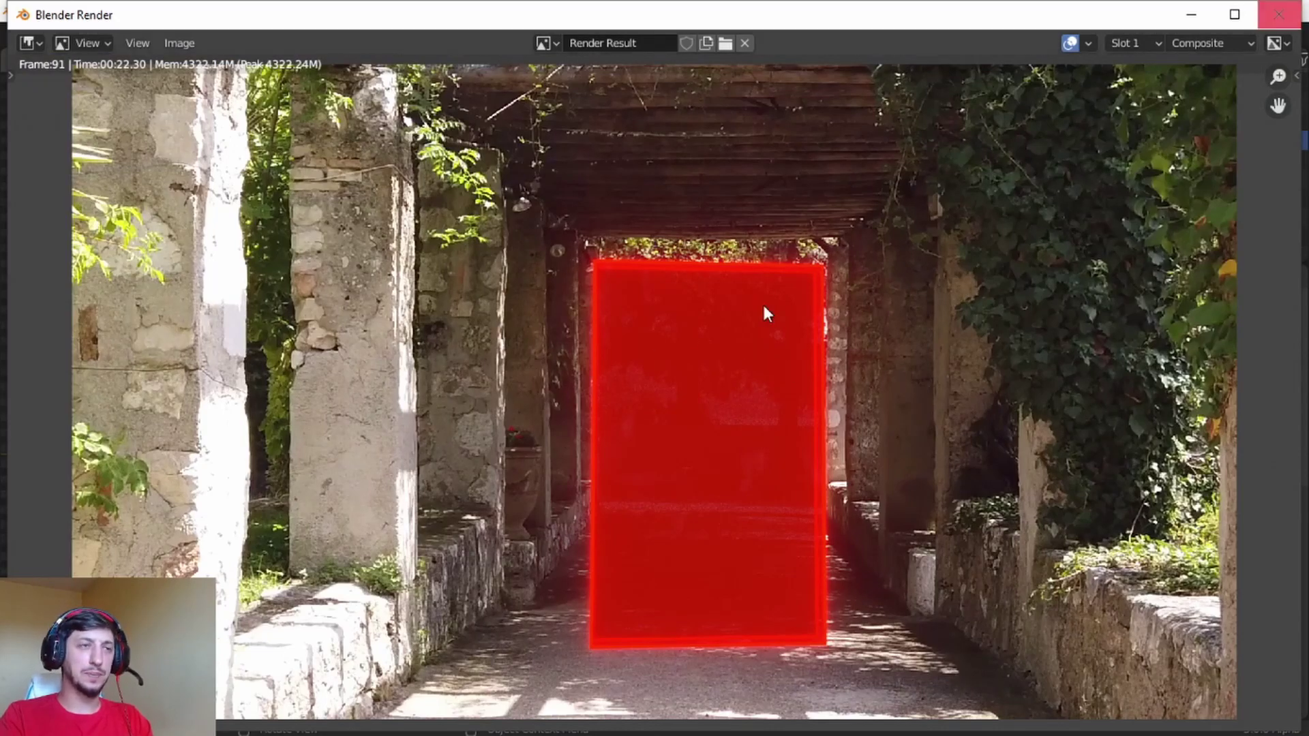
click(1279, 15)
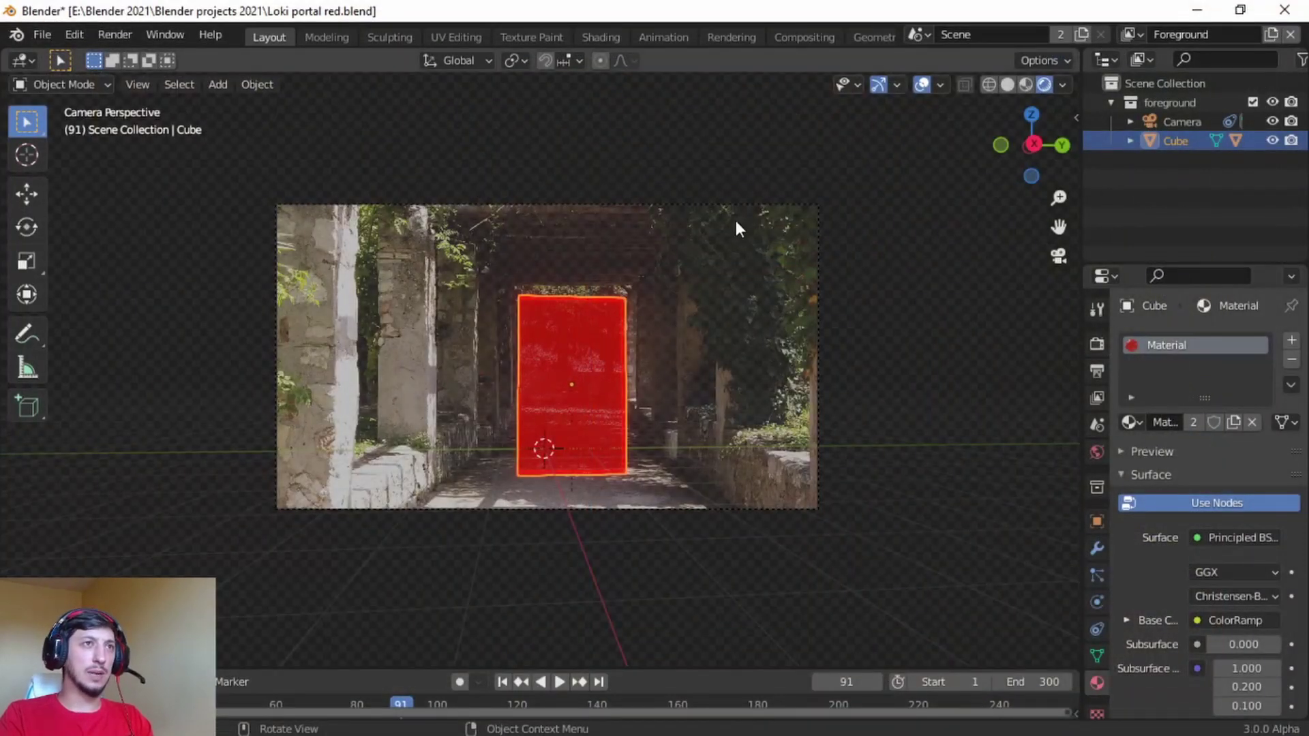
Switch to the Compositing workspace and enlarge the node editor, hiding its sidebar
click(816, 36)
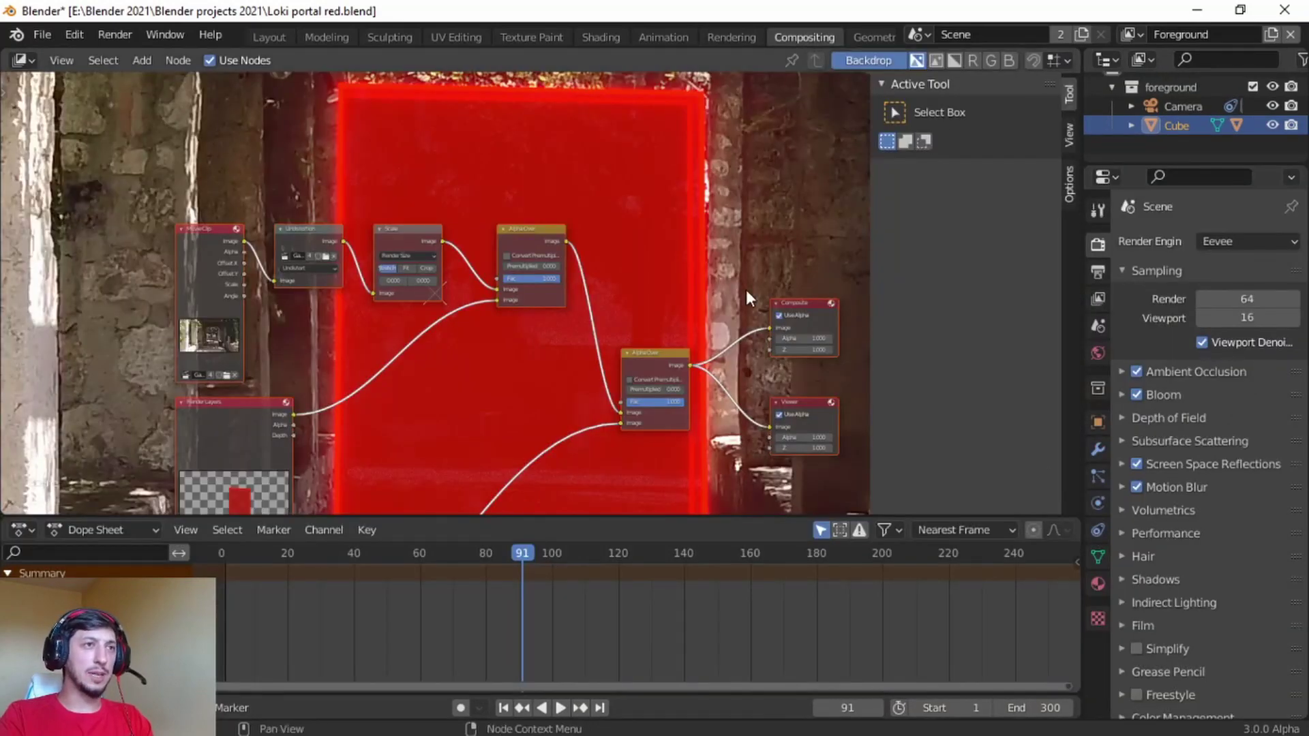
key(n)
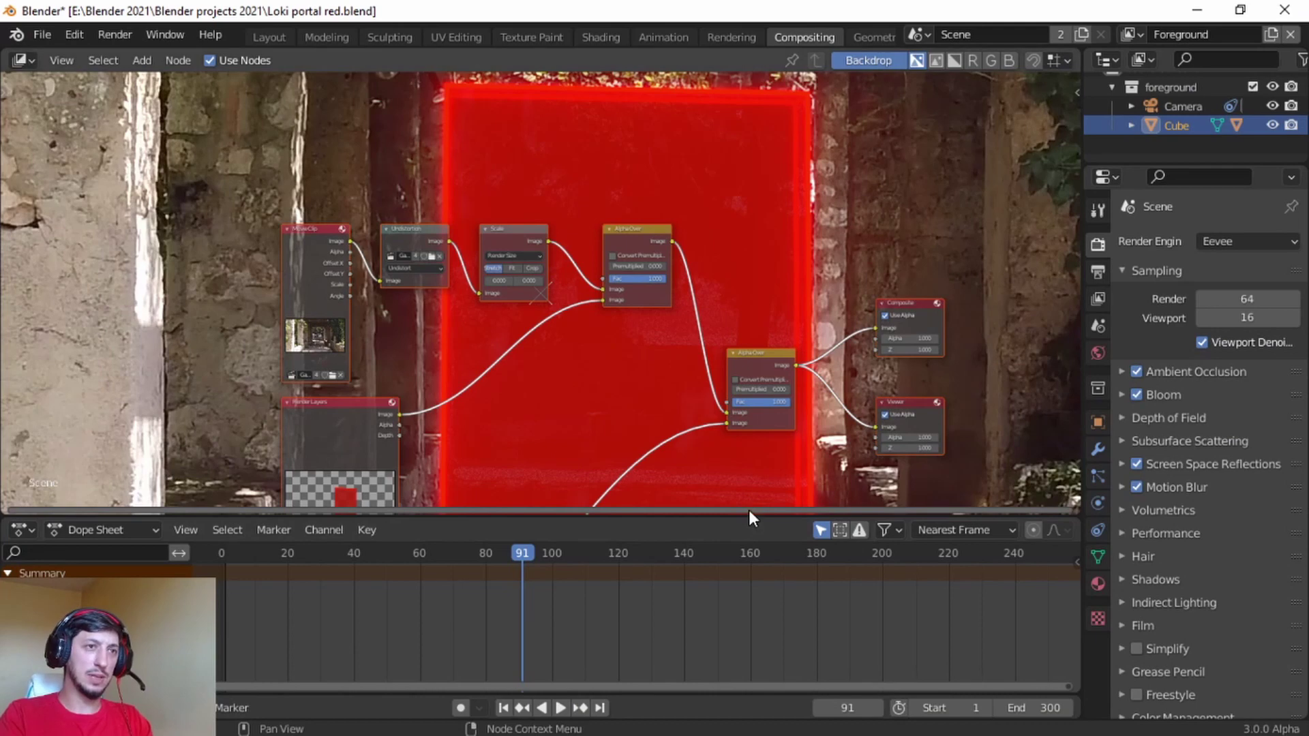
drag(748, 513, 749, 638)
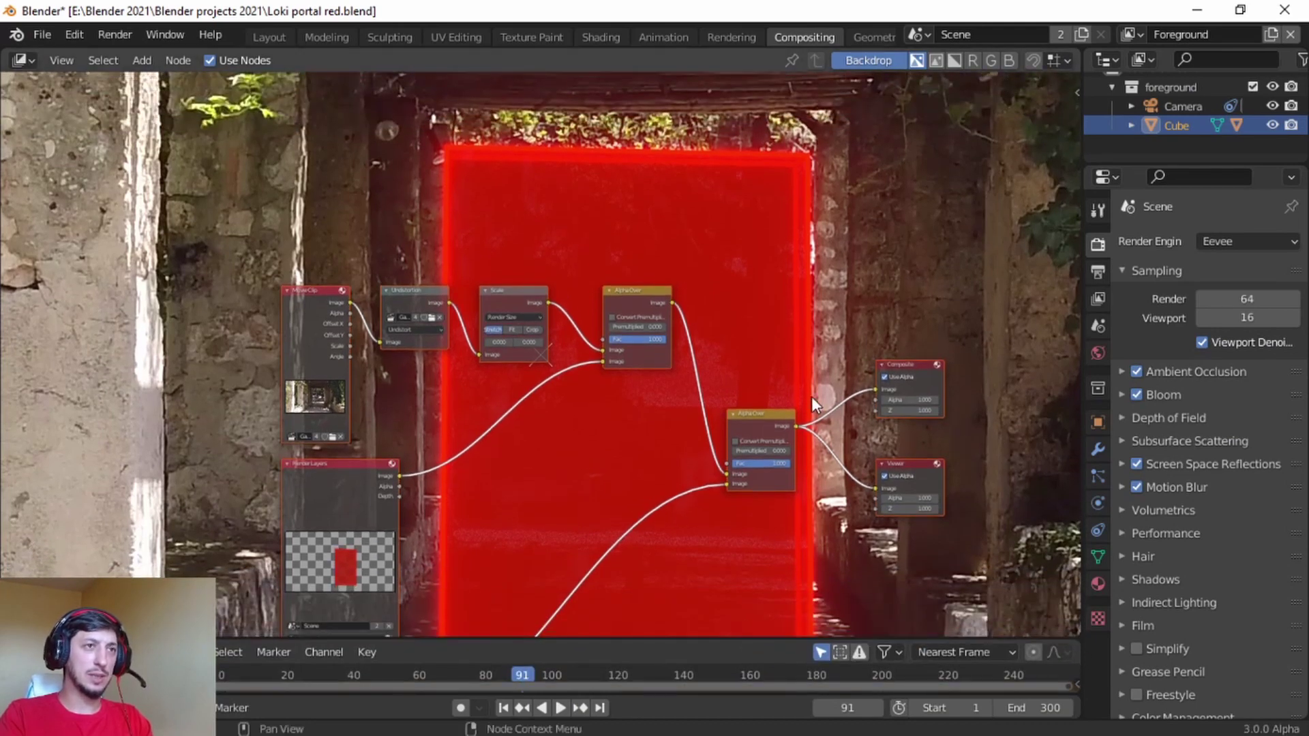
Move the Composite and Viewer nodes away, merge their incoming links through a reroute, and shift the second Alpha Over node back for space
drag(1008, 289, 910, 530)
key(g)
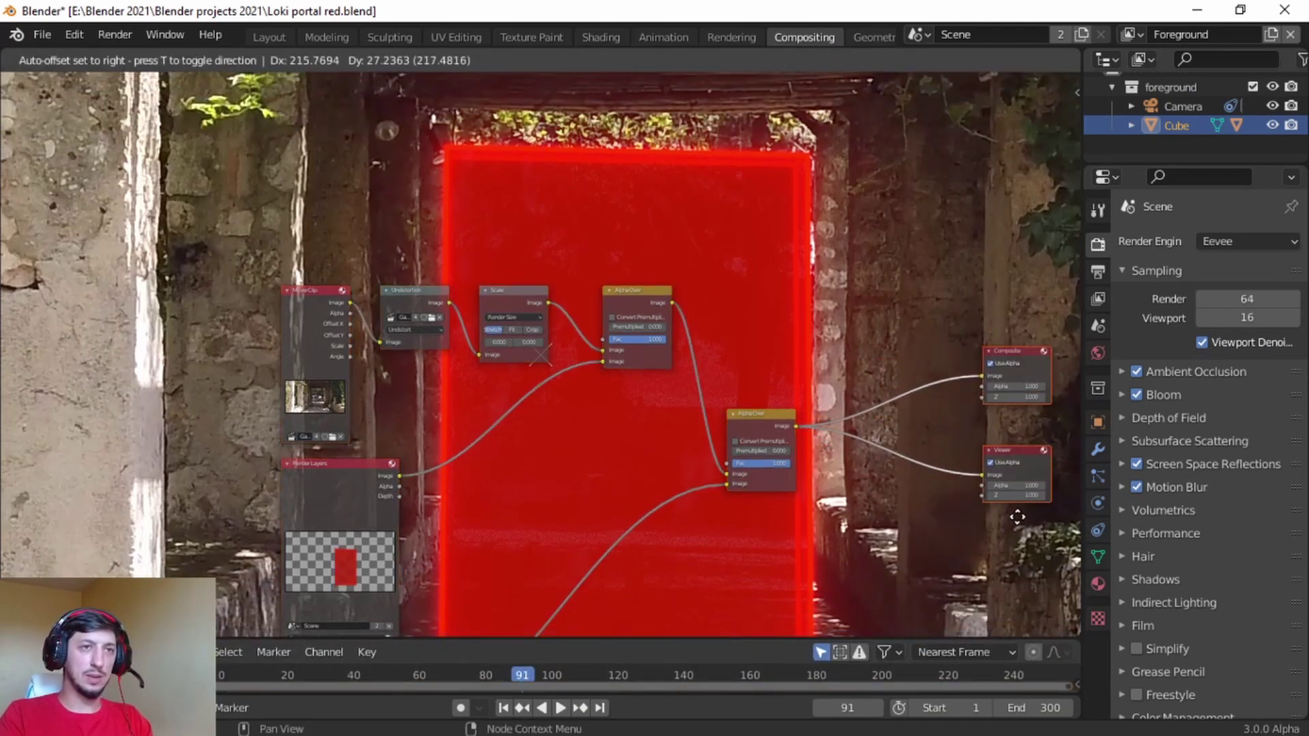
click(1033, 522)
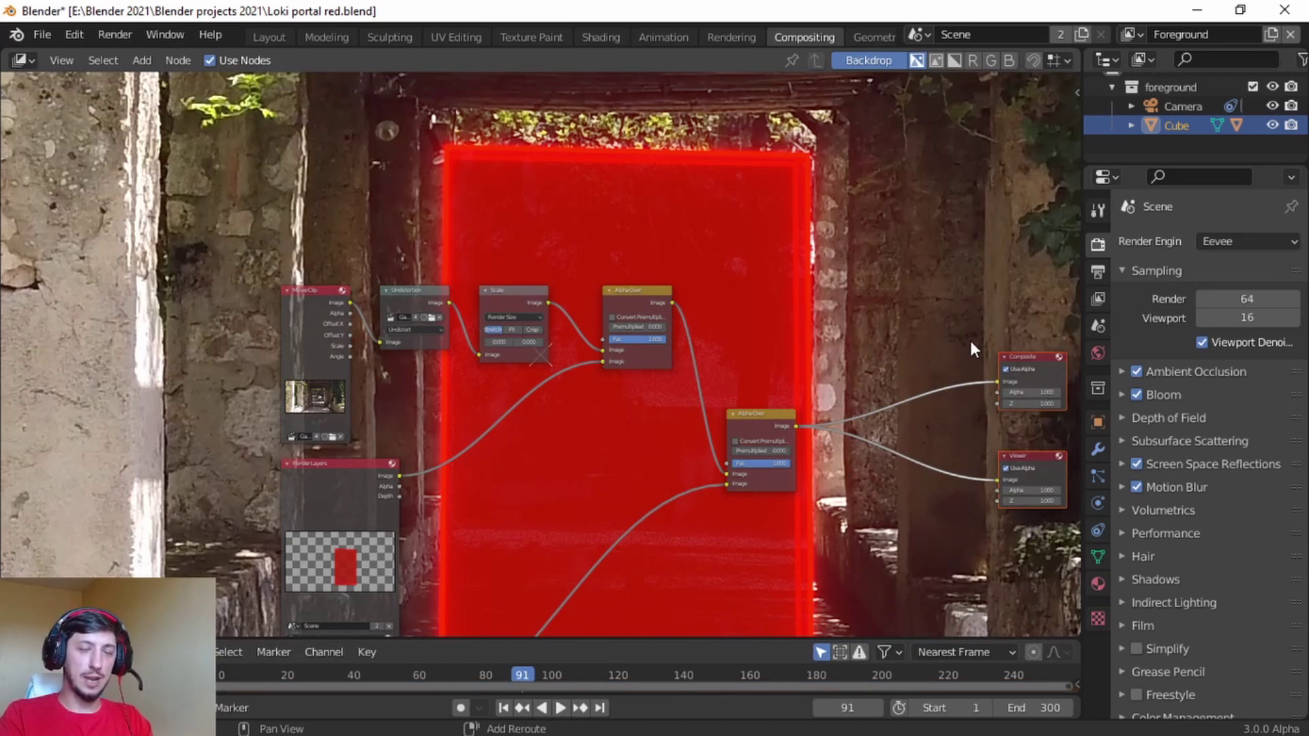
shift+right_drag(971, 340, 952, 510)
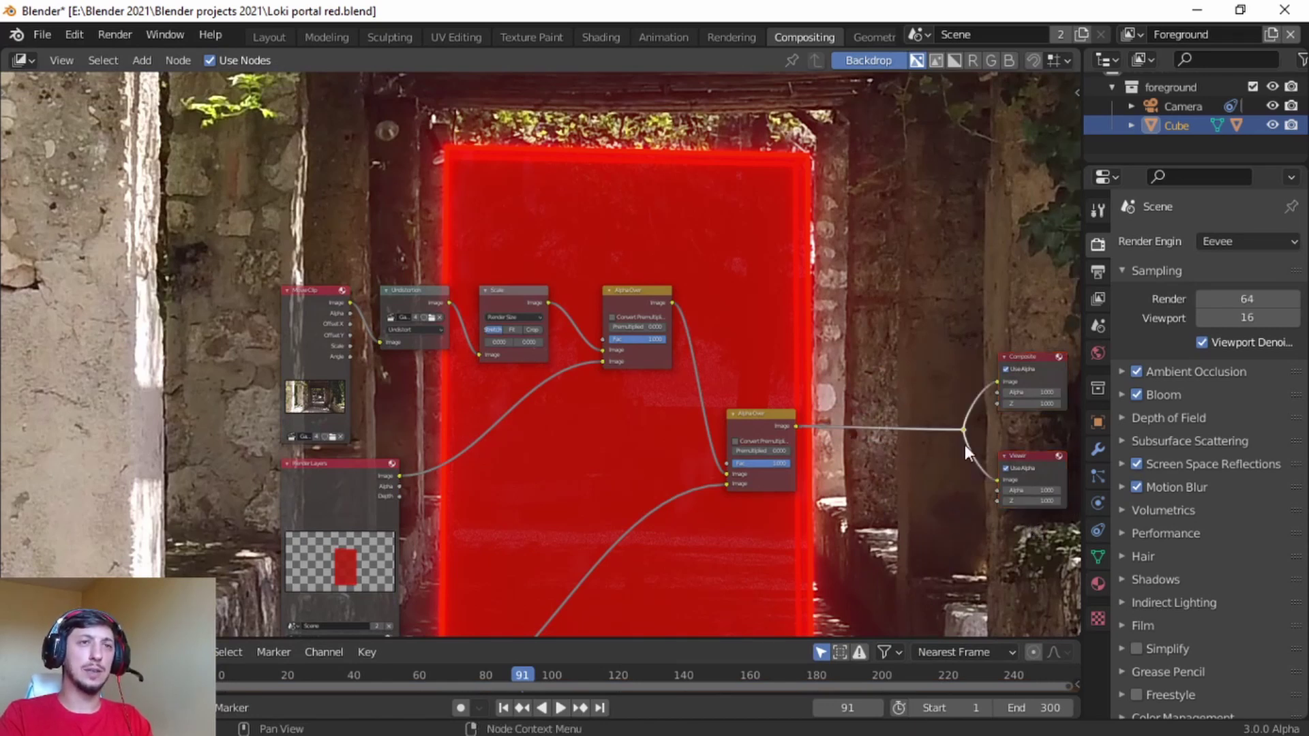
drag(771, 416, 728, 425)
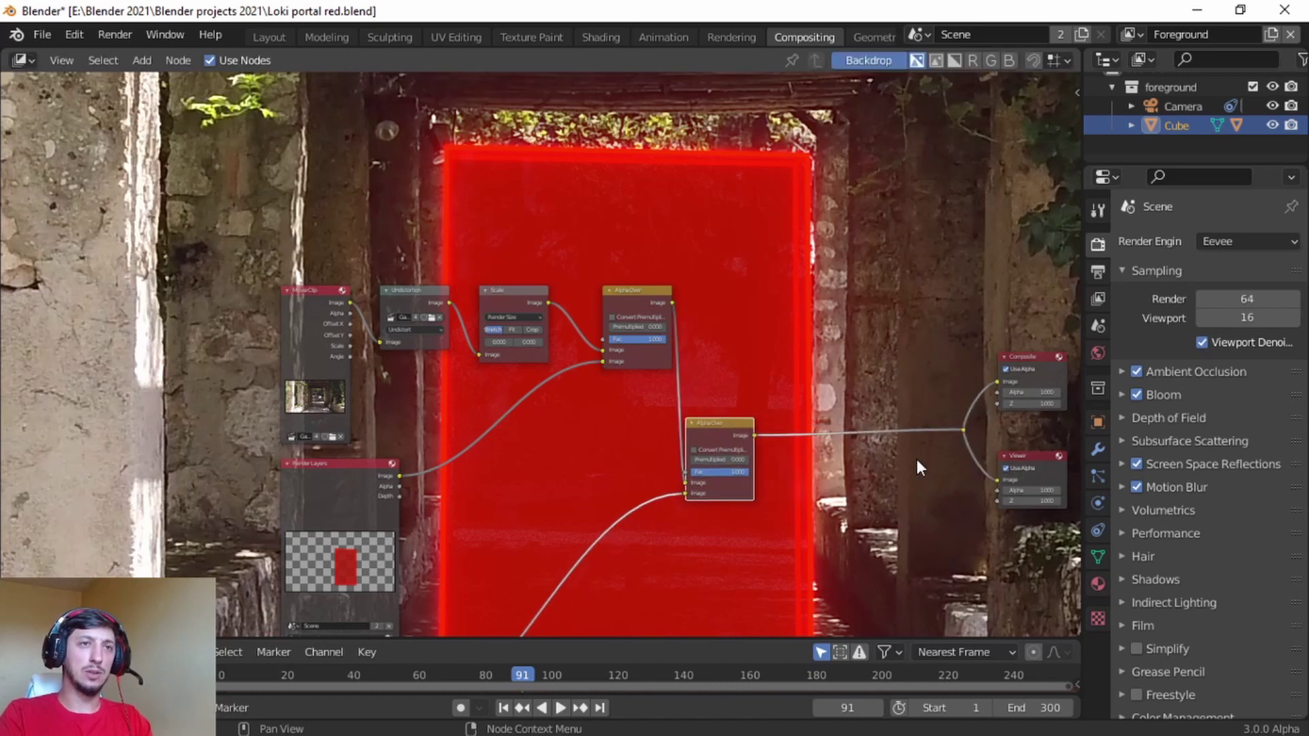
Add a Glare node on the link between the second Alpha Over node and the reroute
key(shift+a)
click(824, 507)
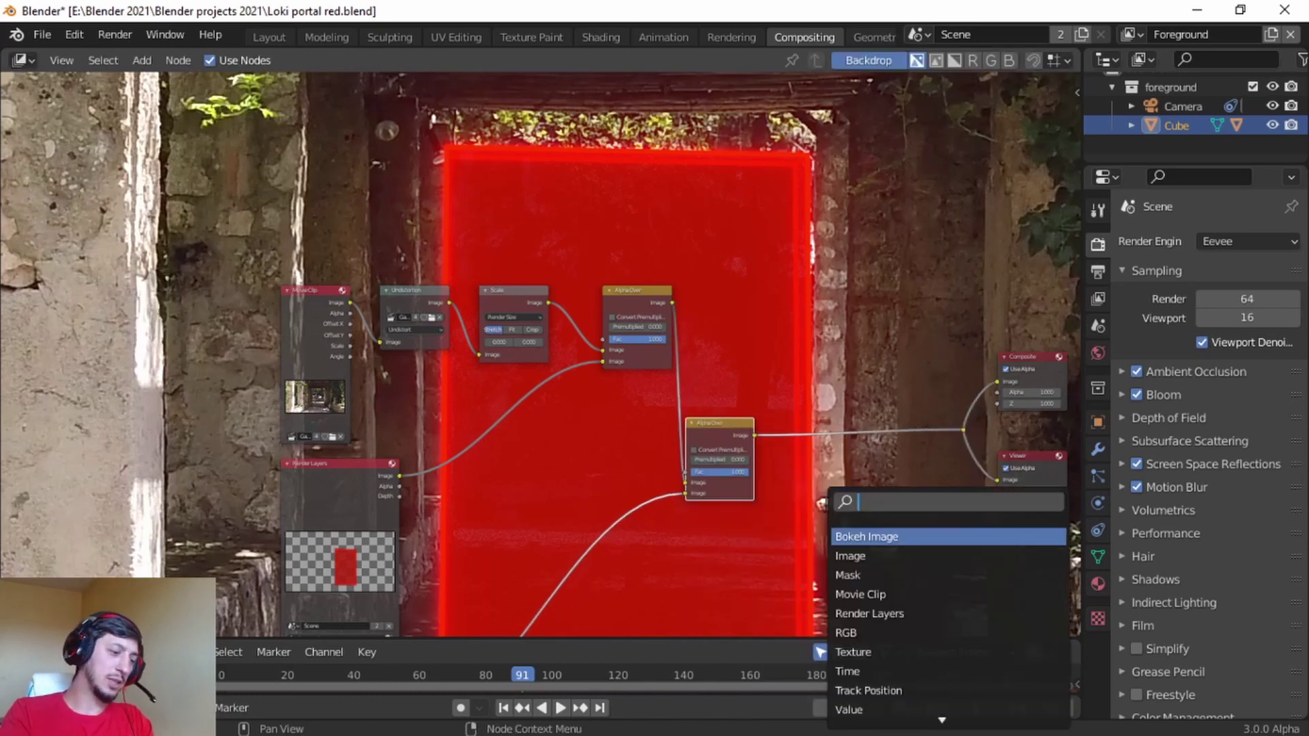
text(gla)
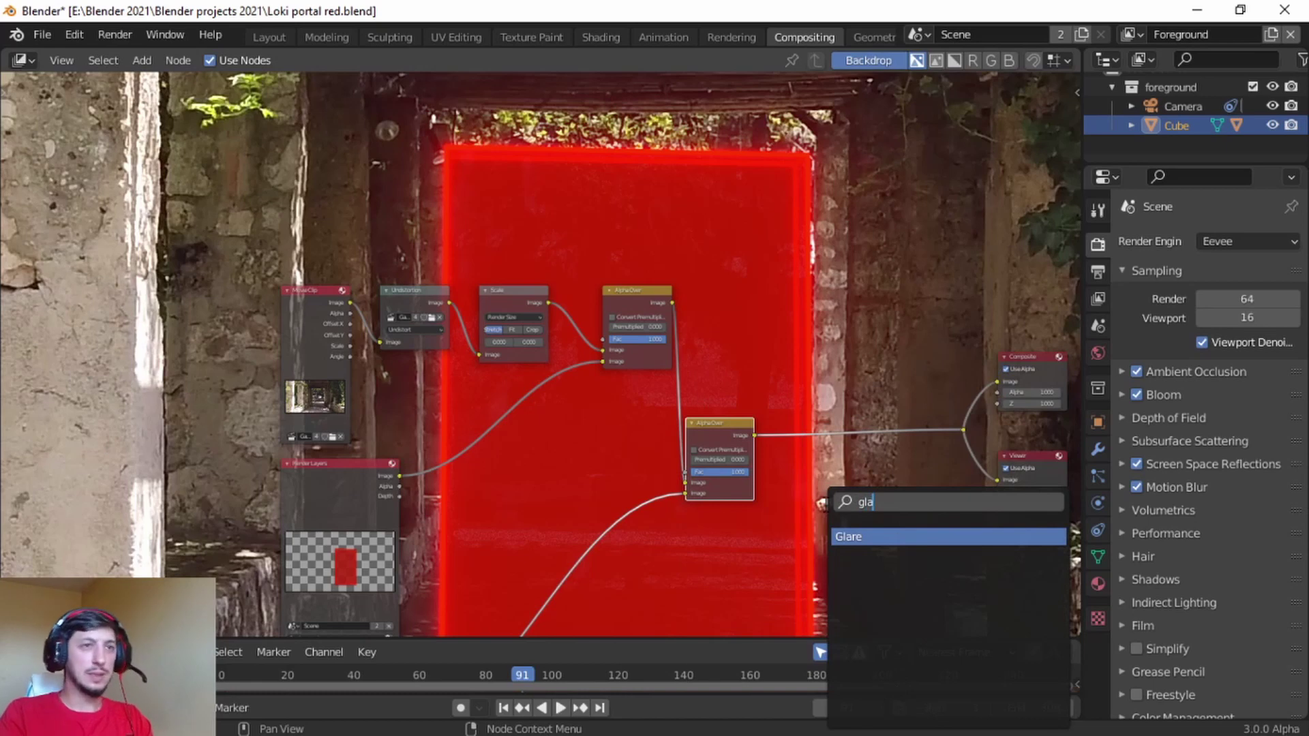
click(878, 538)
click(866, 396)
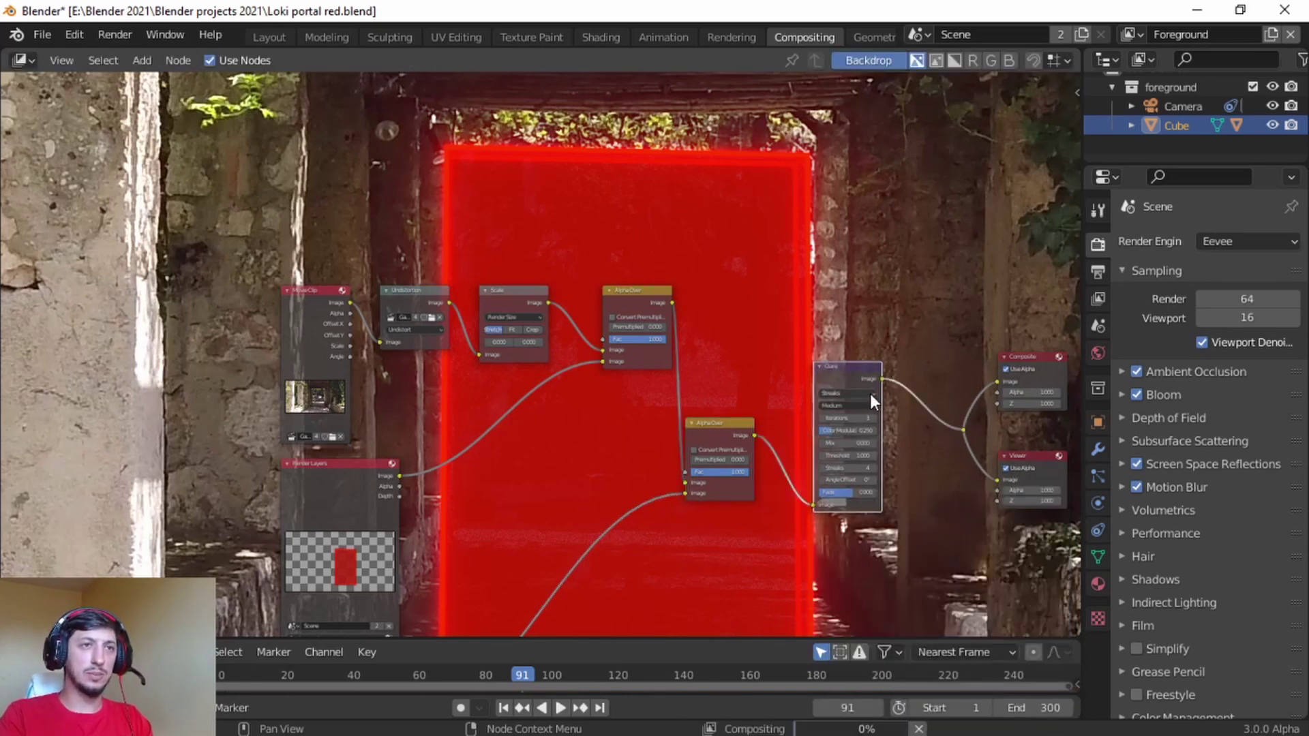
Set the Glare node's type to Fog Glow
scroll(870, 394, up, 2)
middle_drag(944, 441, 677, 399)
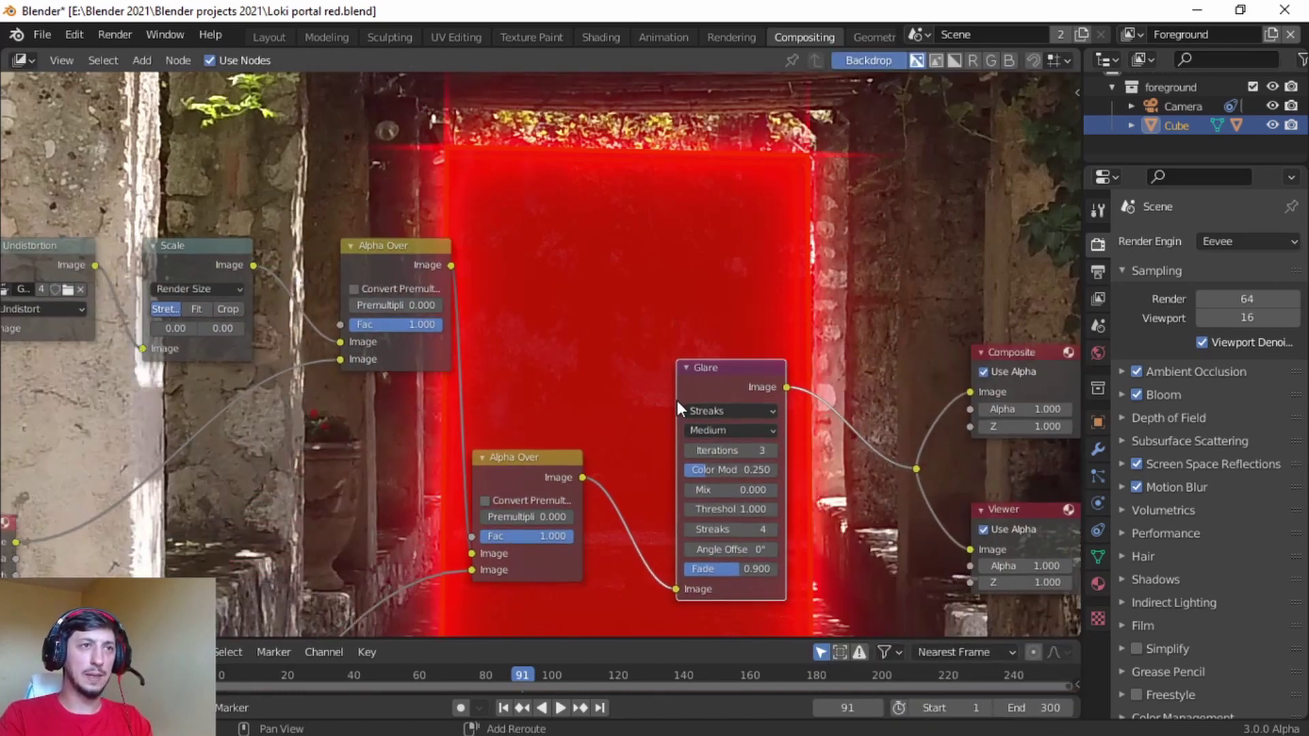
click(775, 409)
click(738, 465)
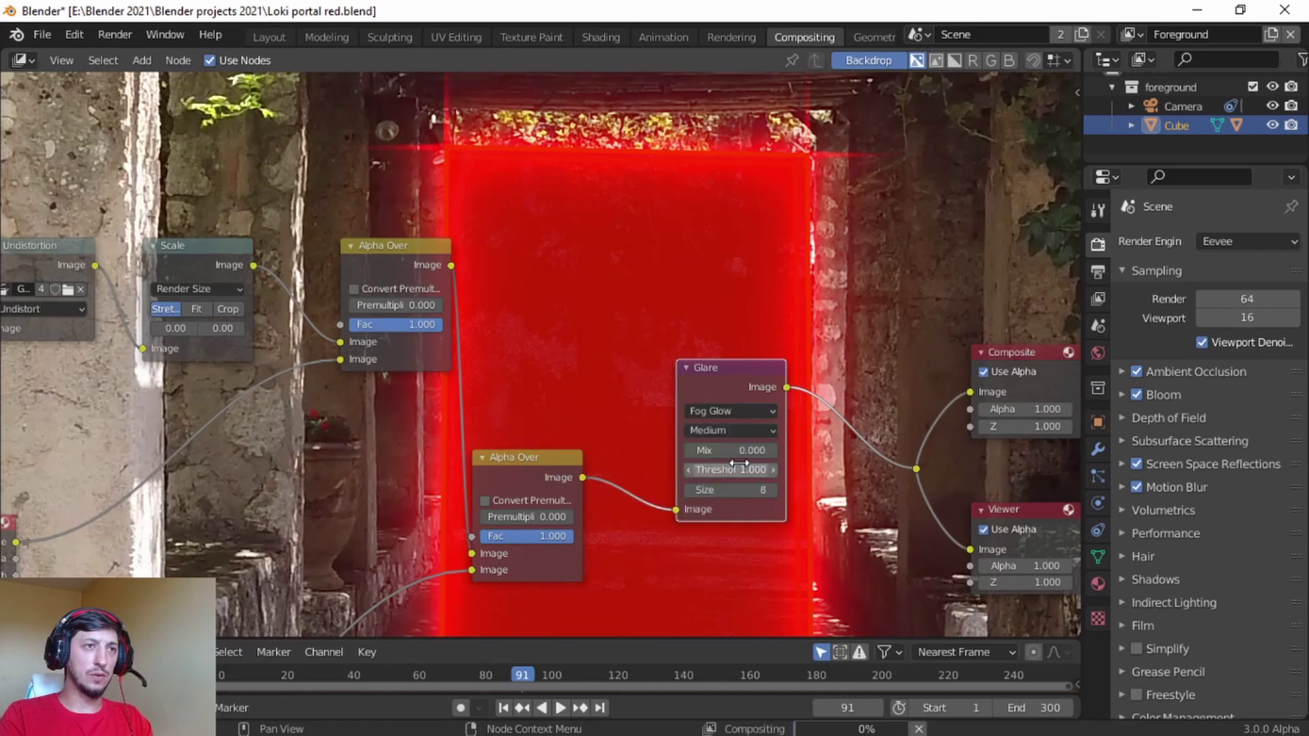
scroll(736, 464, down, 2)
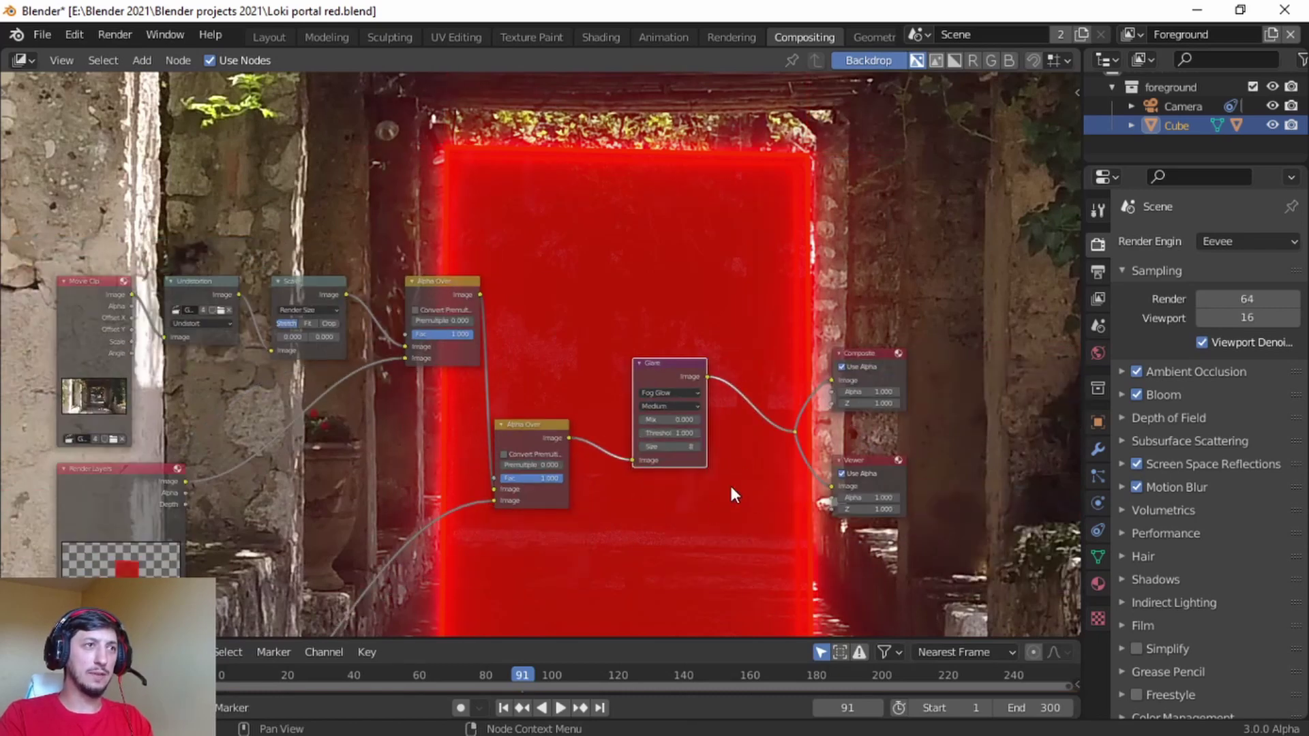
scroll(517, 286, down, 1)
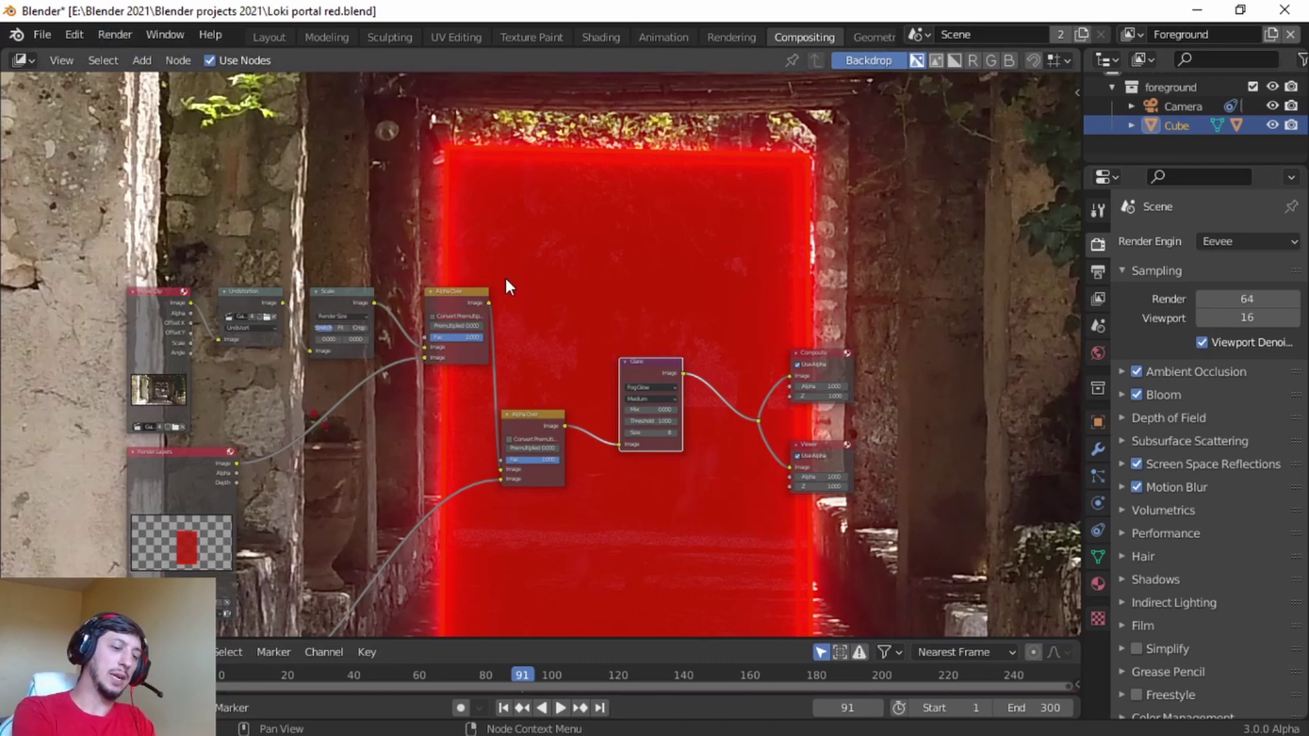
Render frame 91, examine the glow around the portal slab up close and close the render window
key(F12)
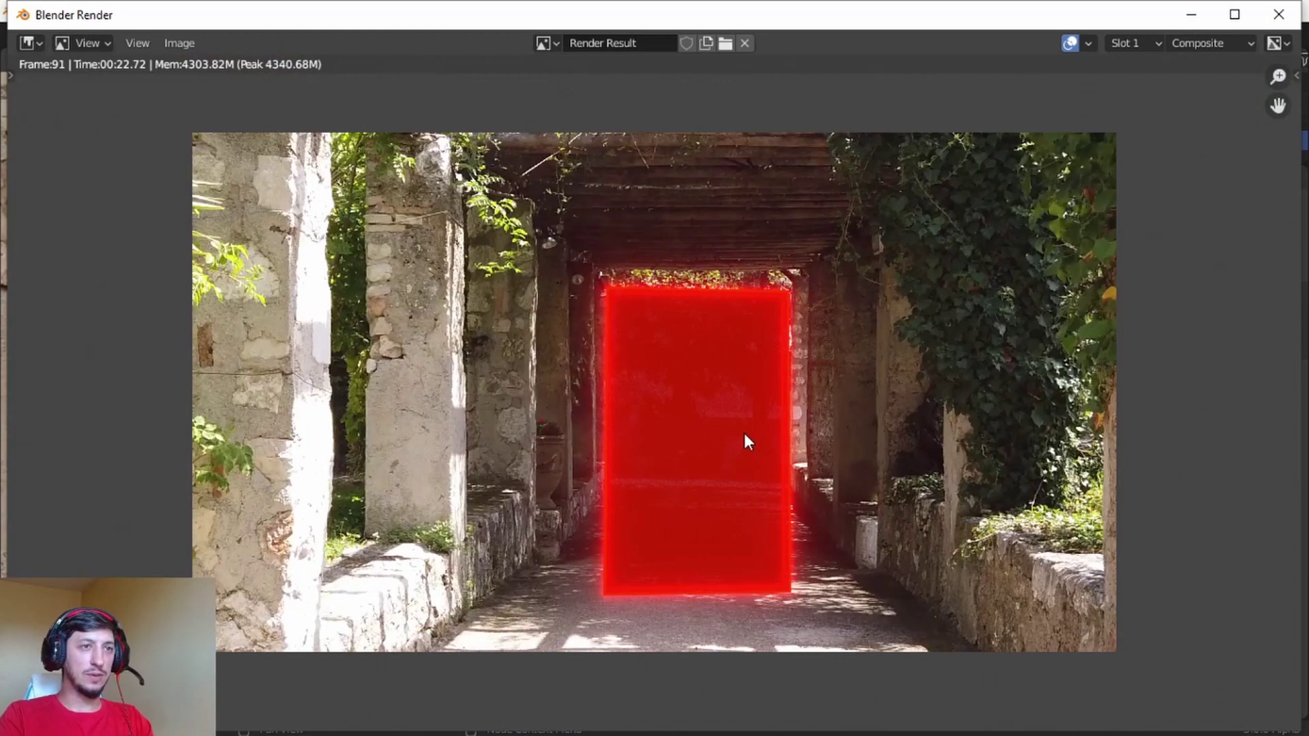
scroll(743, 442, up, 3)
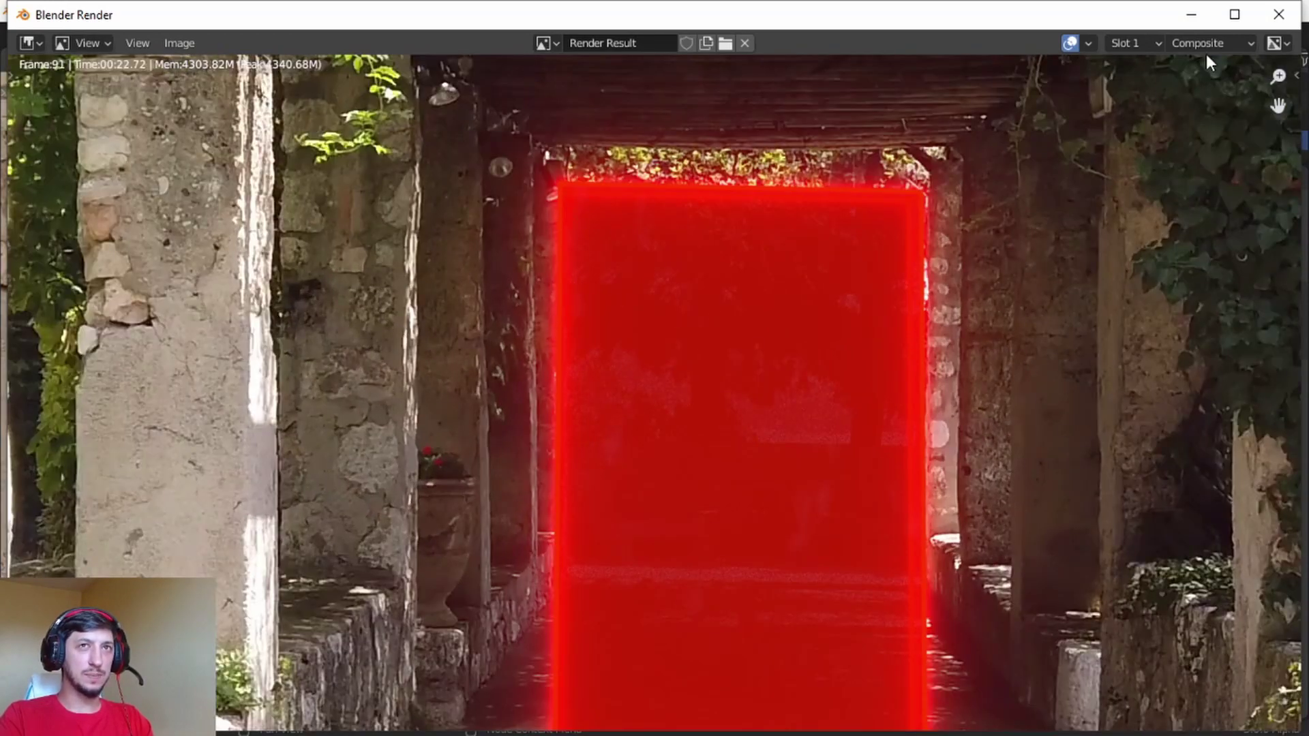
click(1279, 15)
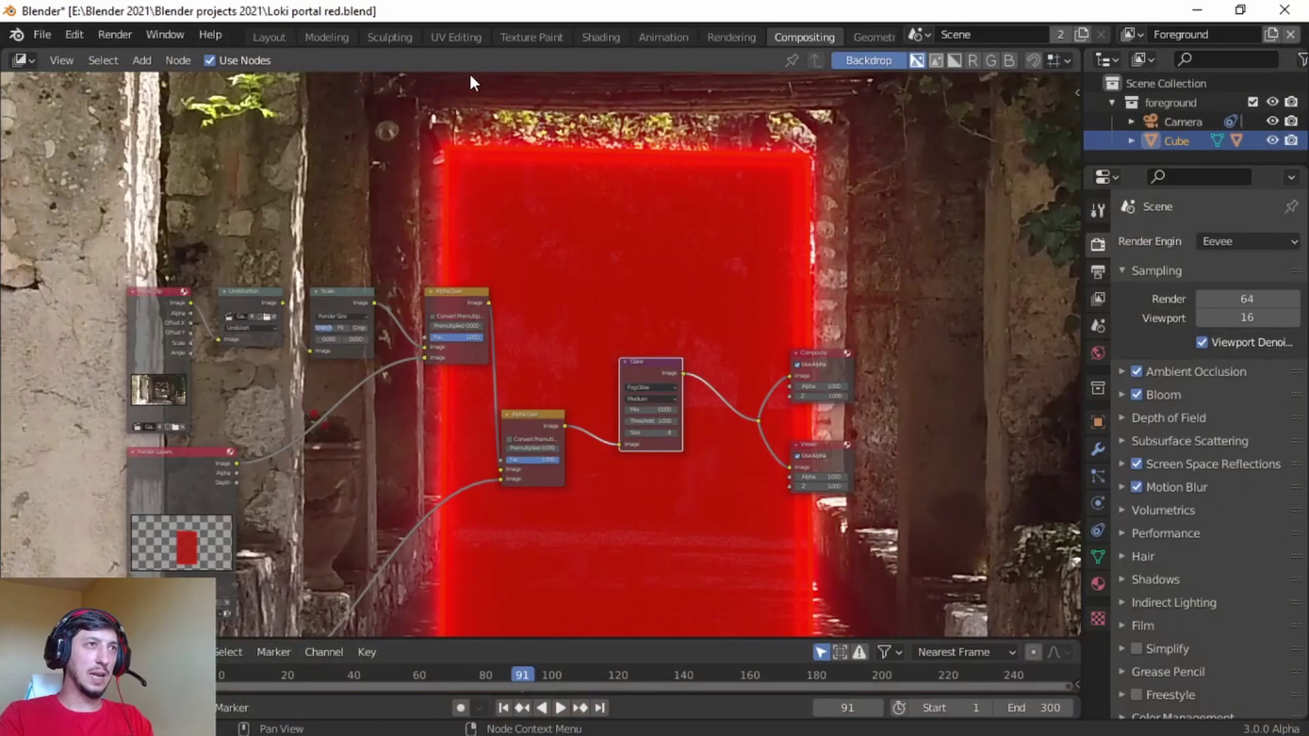
Switch to the Shading workspace, show the slab in rendered shading through the camera, and deselect it
click(271, 36)
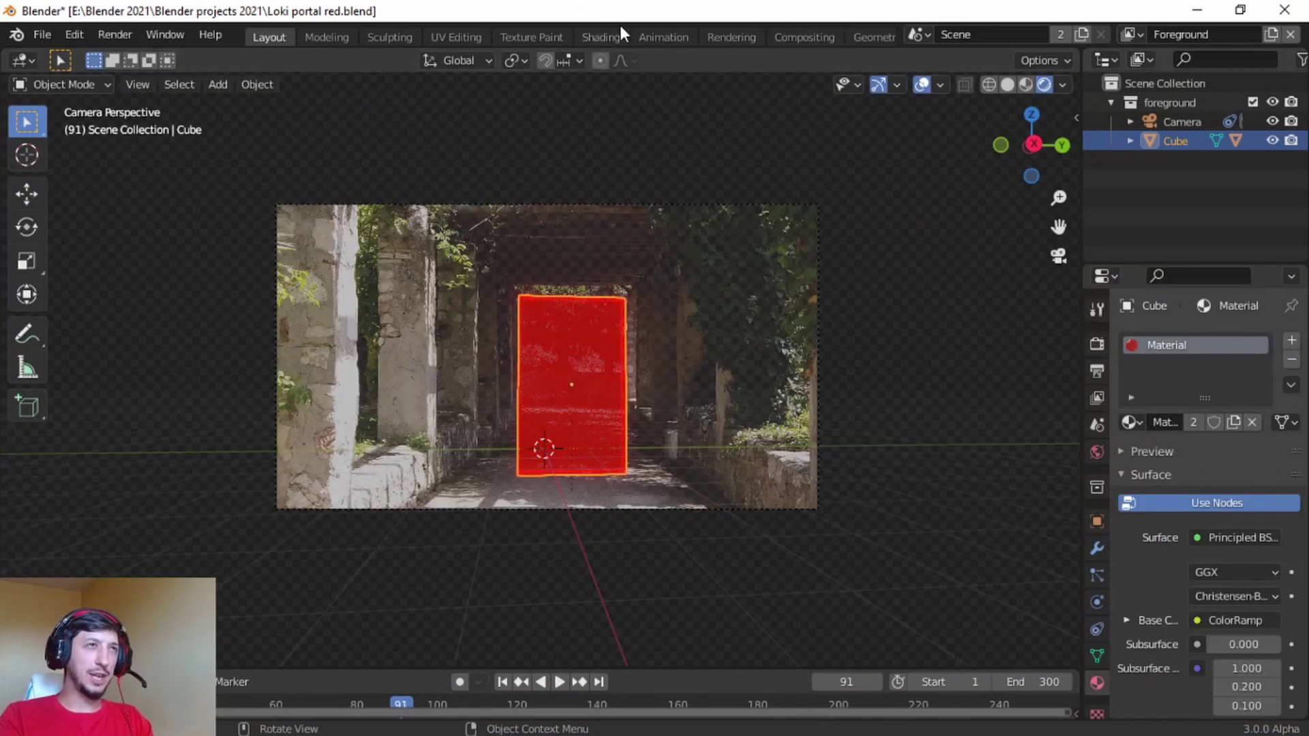
click(596, 37)
scroll(741, 662, up, 4)
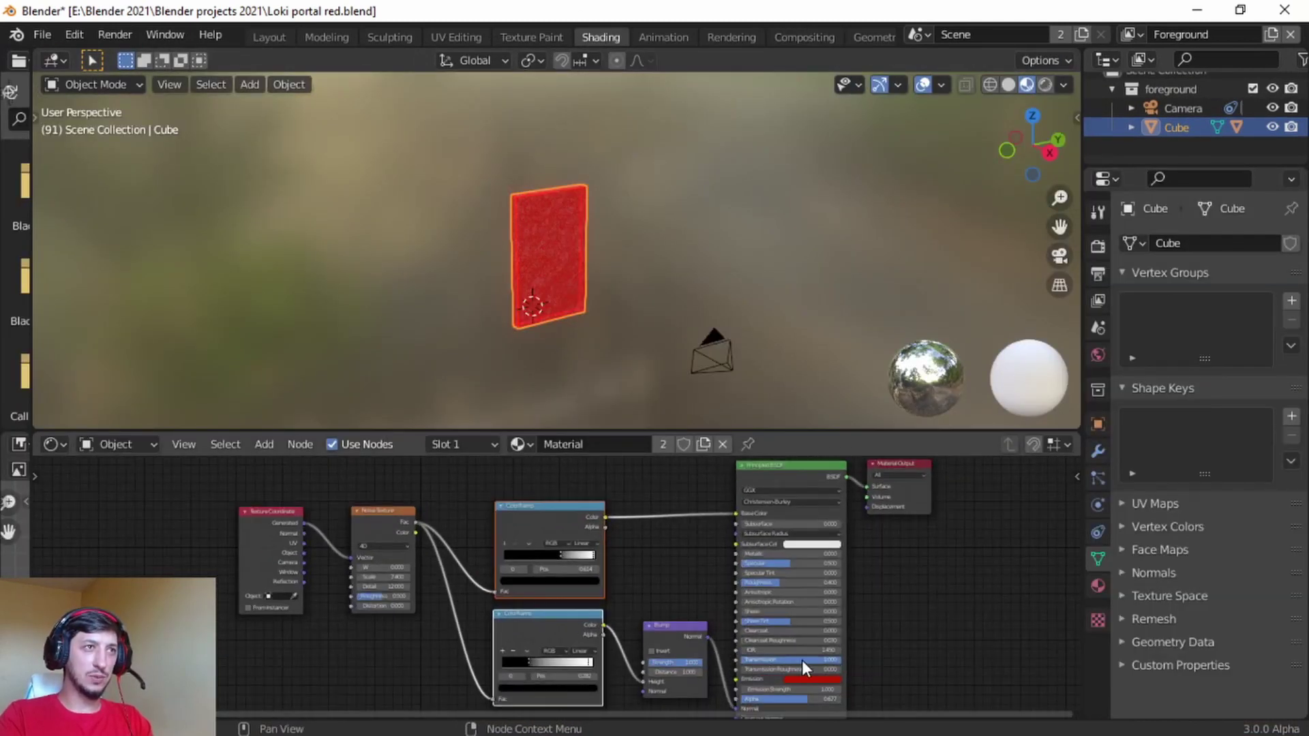
scroll(549, 289, up, 1)
click(1046, 83)
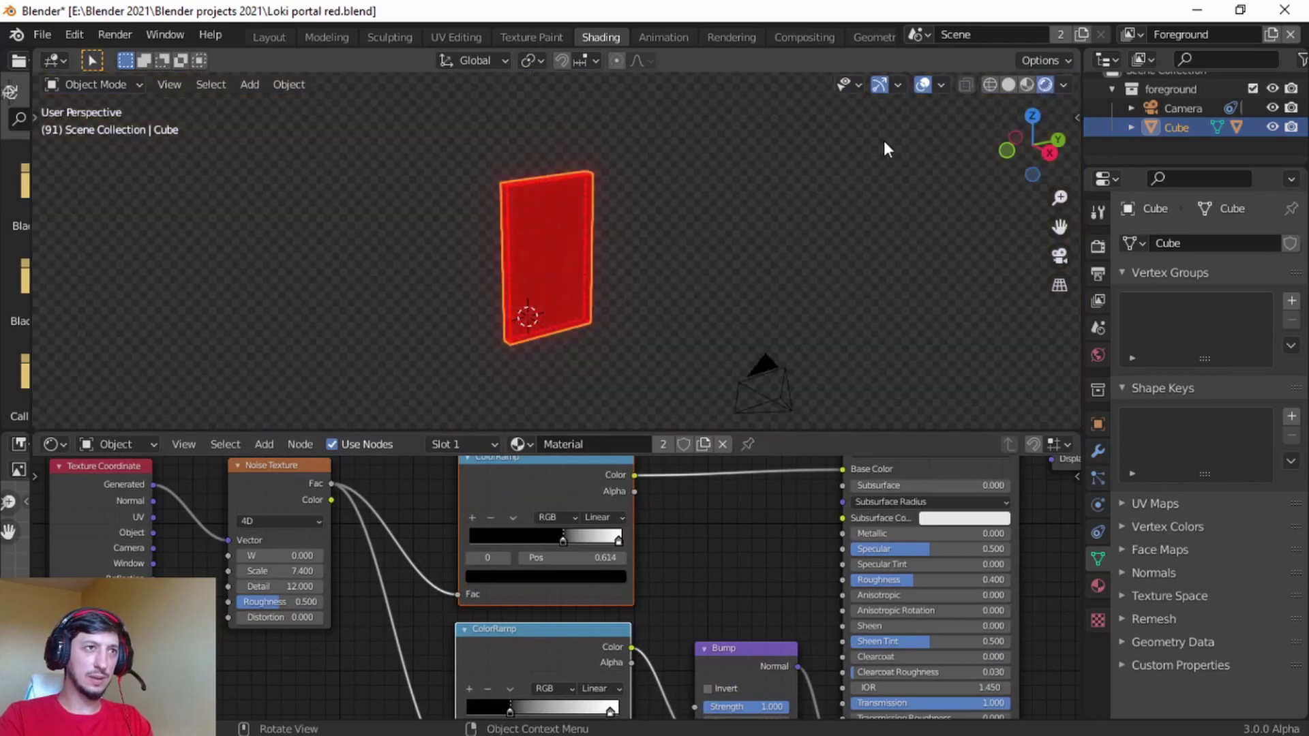
scroll(578, 289, up, 7)
key(KP_0)
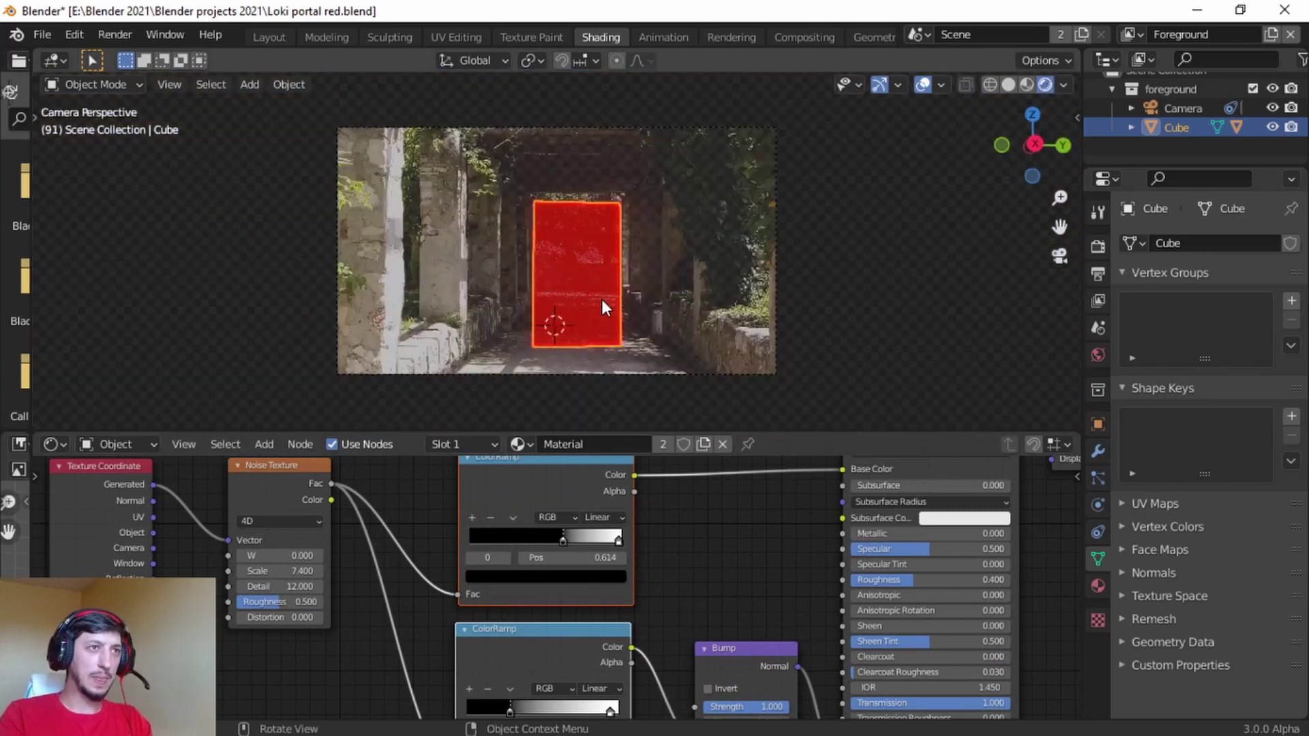
scroll(638, 287, up, 8)
click(874, 375)
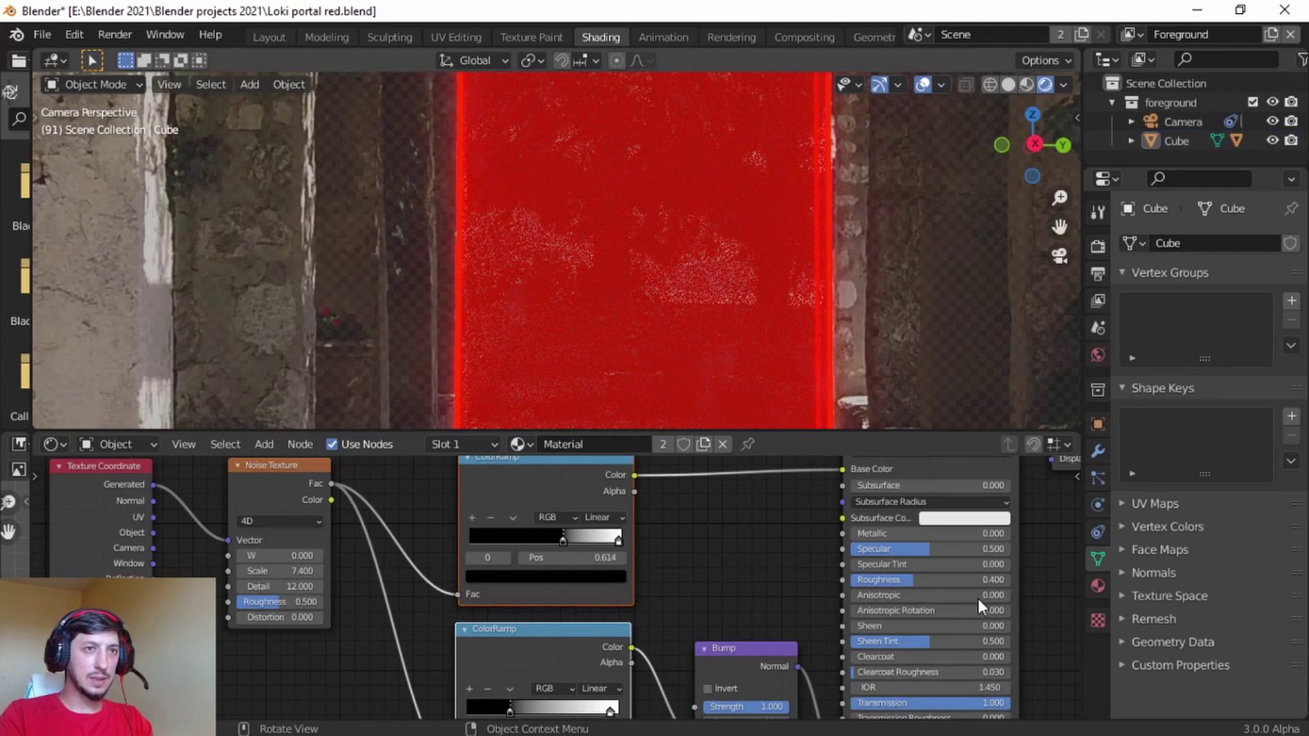
Set the slab material's Principled emission color to a slightly paler red with hue 0.008 and saturation 0.970
middle_drag(978, 603, 570, 546)
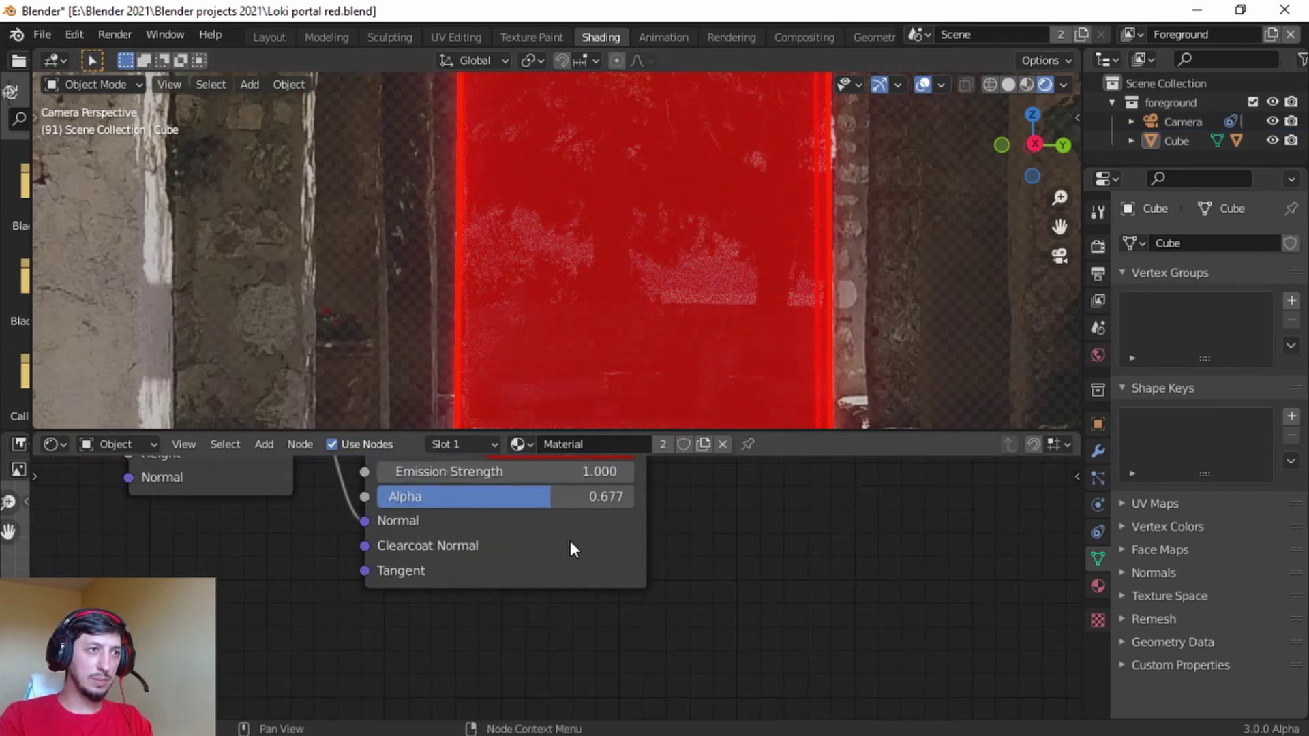
scroll(689, 576, up, 3)
click(647, 615)
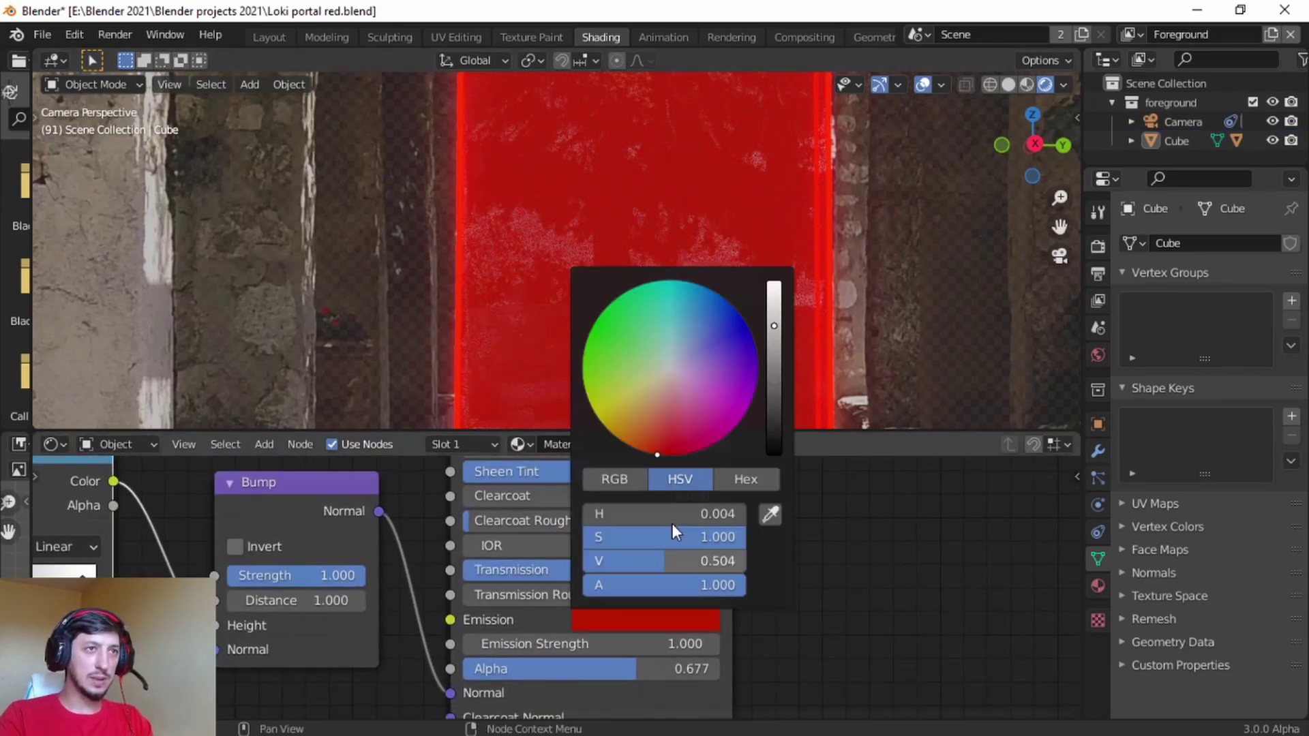
drag(655, 456, 659, 440)
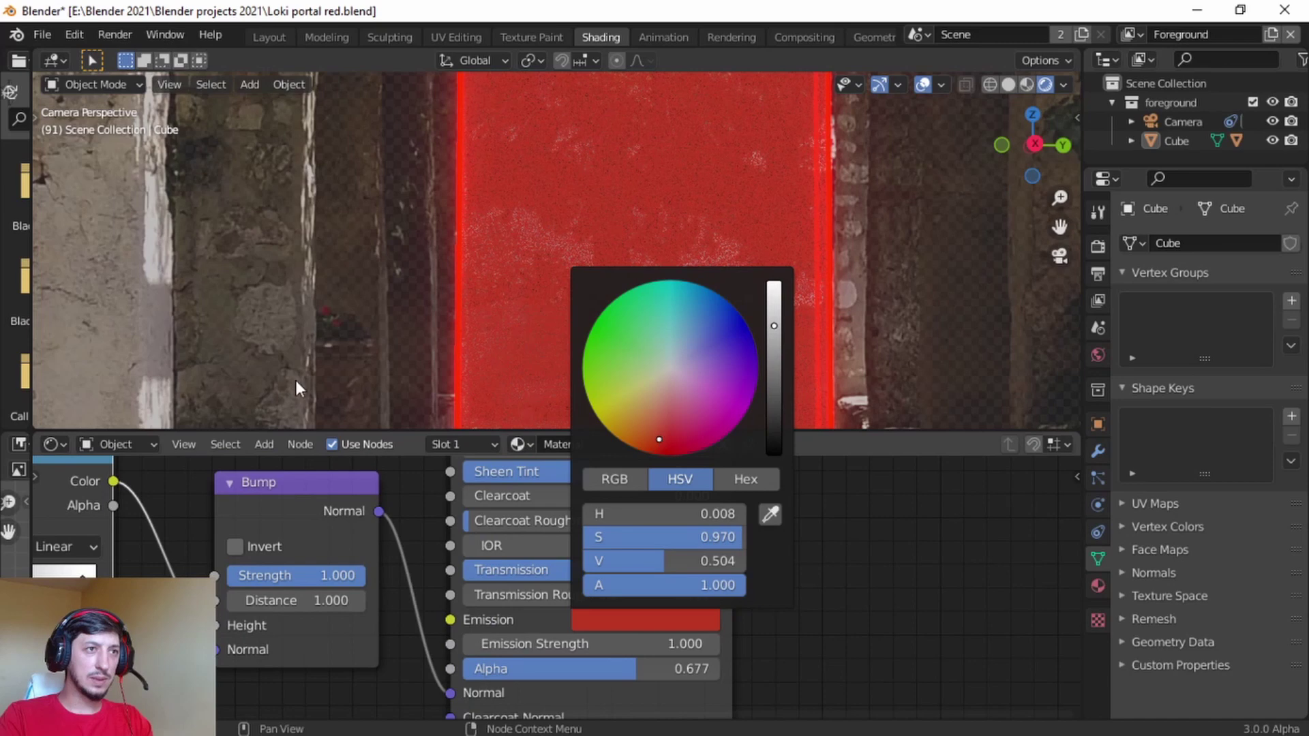
key(Home)
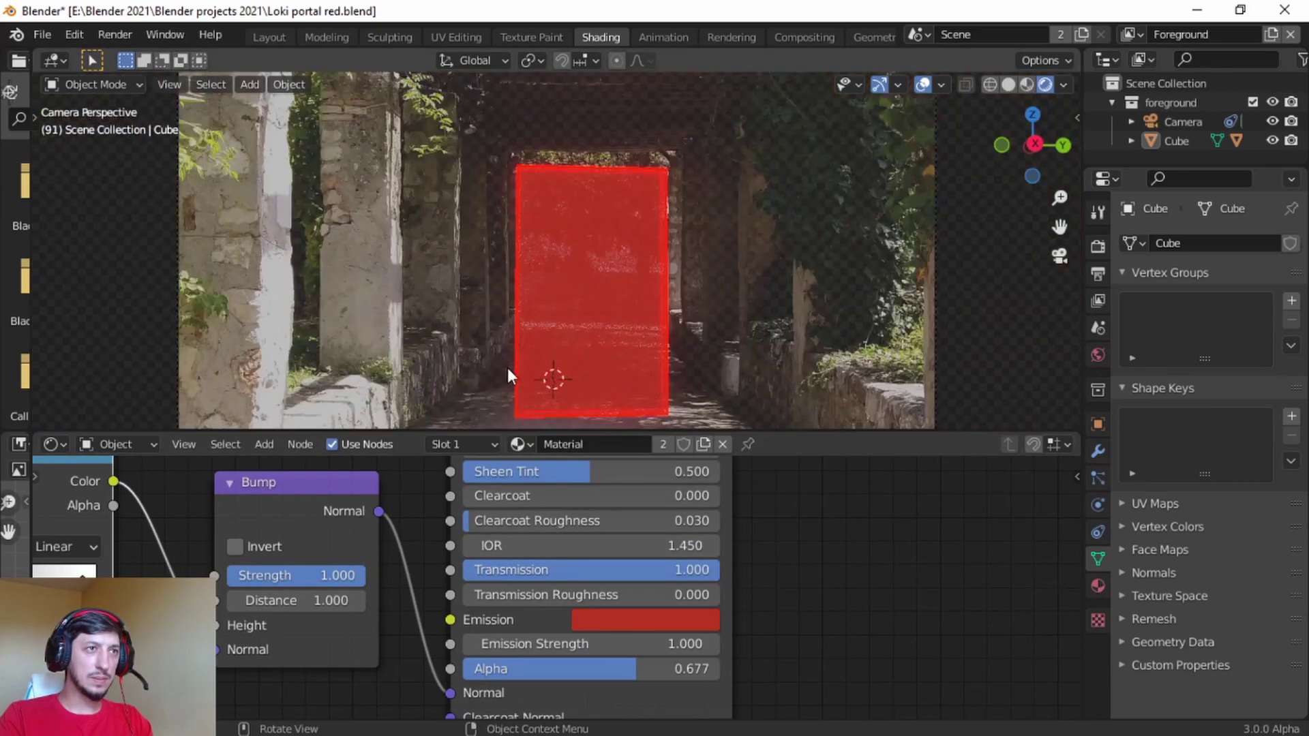
Select the slab's glowing edge frame and set its Emission material's strength to 15
click(666, 311)
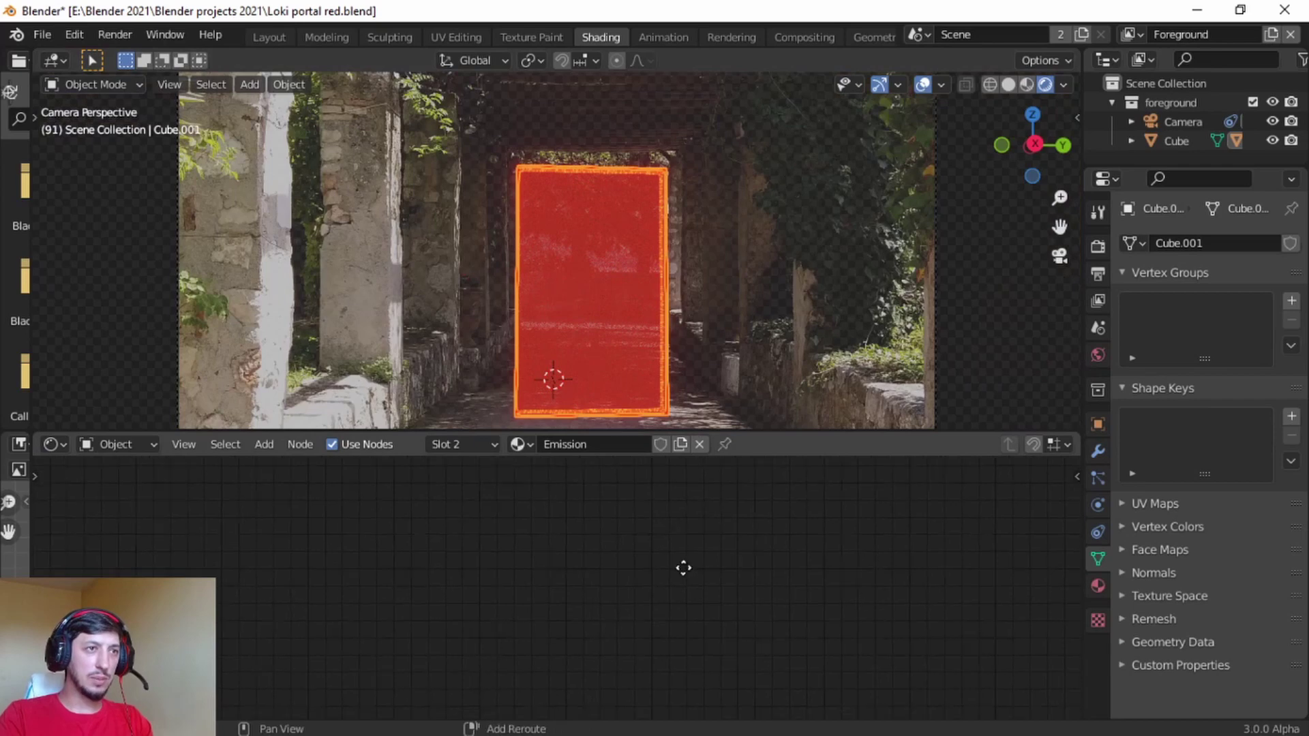
middle_drag(692, 552, 644, 653)
scroll(709, 599, up, 3)
mouse_move(733, 568)
mouse_down()
mouse_move(770, 568)
mouse_move(755, 568)
mouse_up()
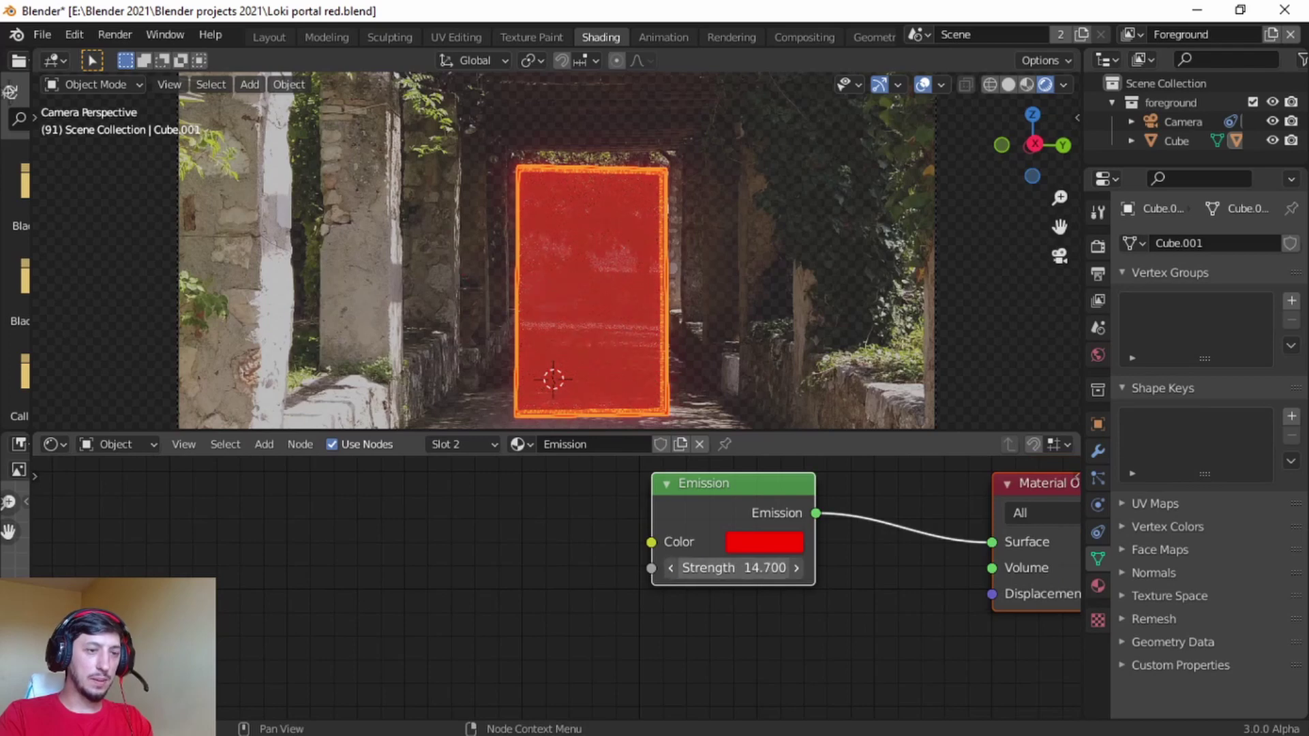
click(751, 569)
text(15)
key(Return)
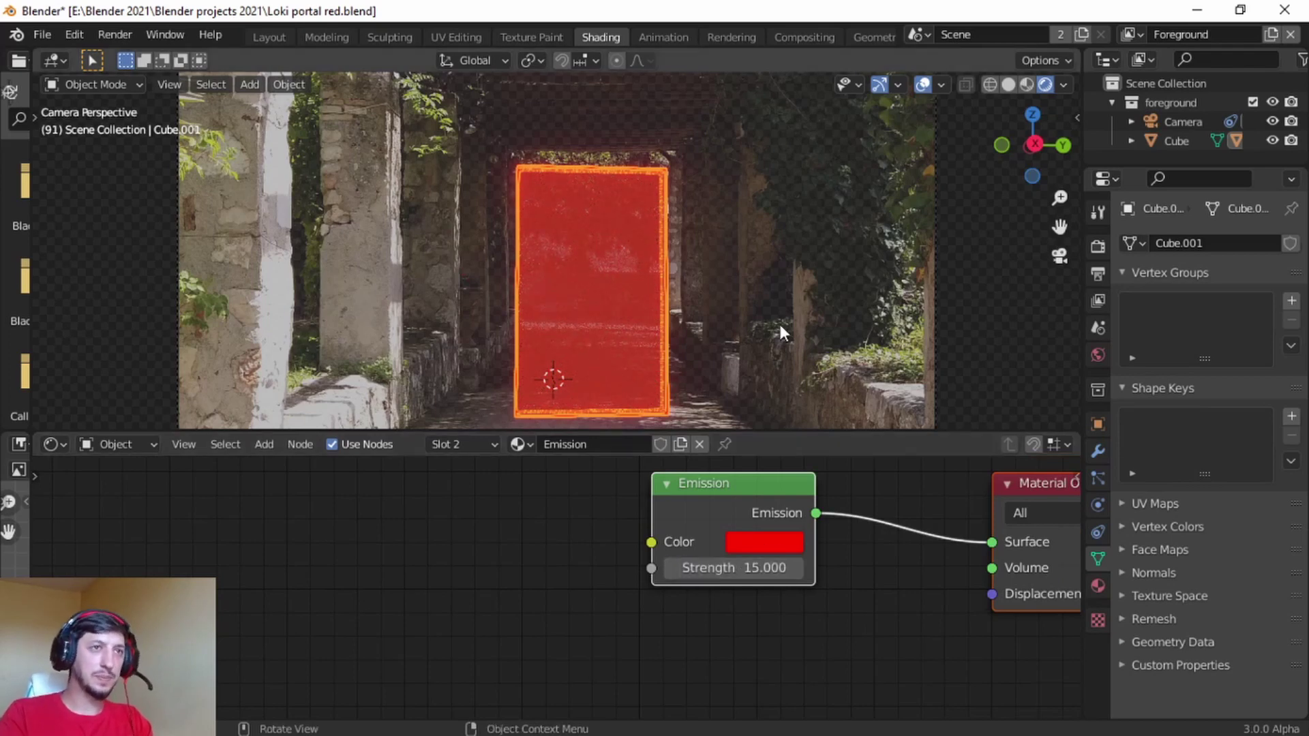
Render frame 91 to check the paler slab and brighter edges, close the render window and return to the Layout workspace
scroll(714, 314, up, 6)
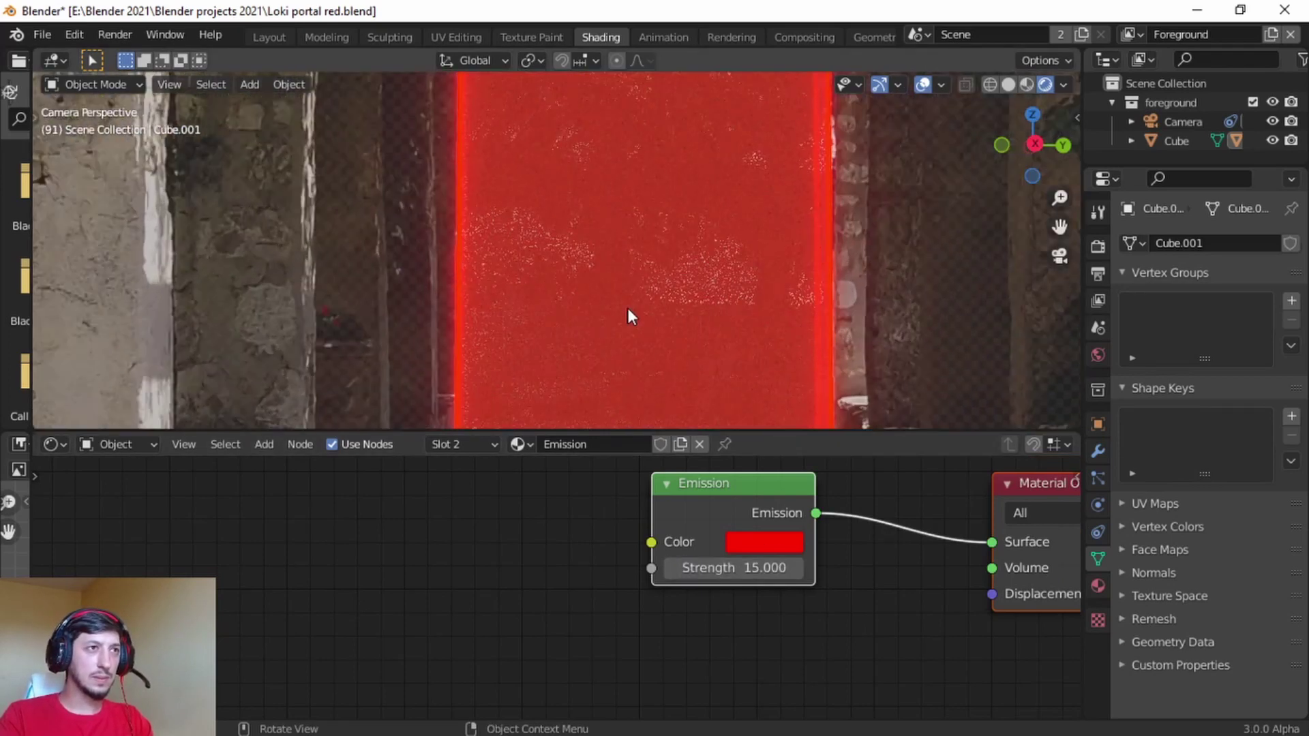
scroll(702, 331, down, 4)
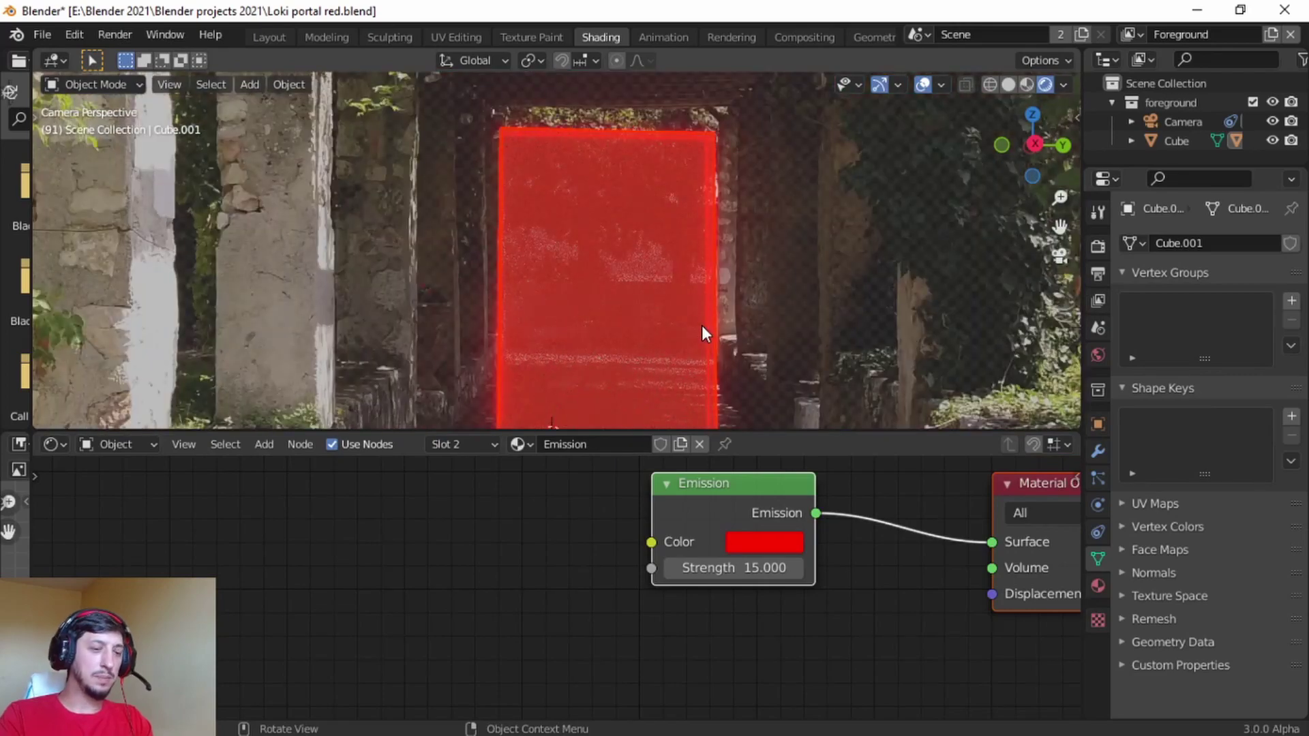
key(F12)
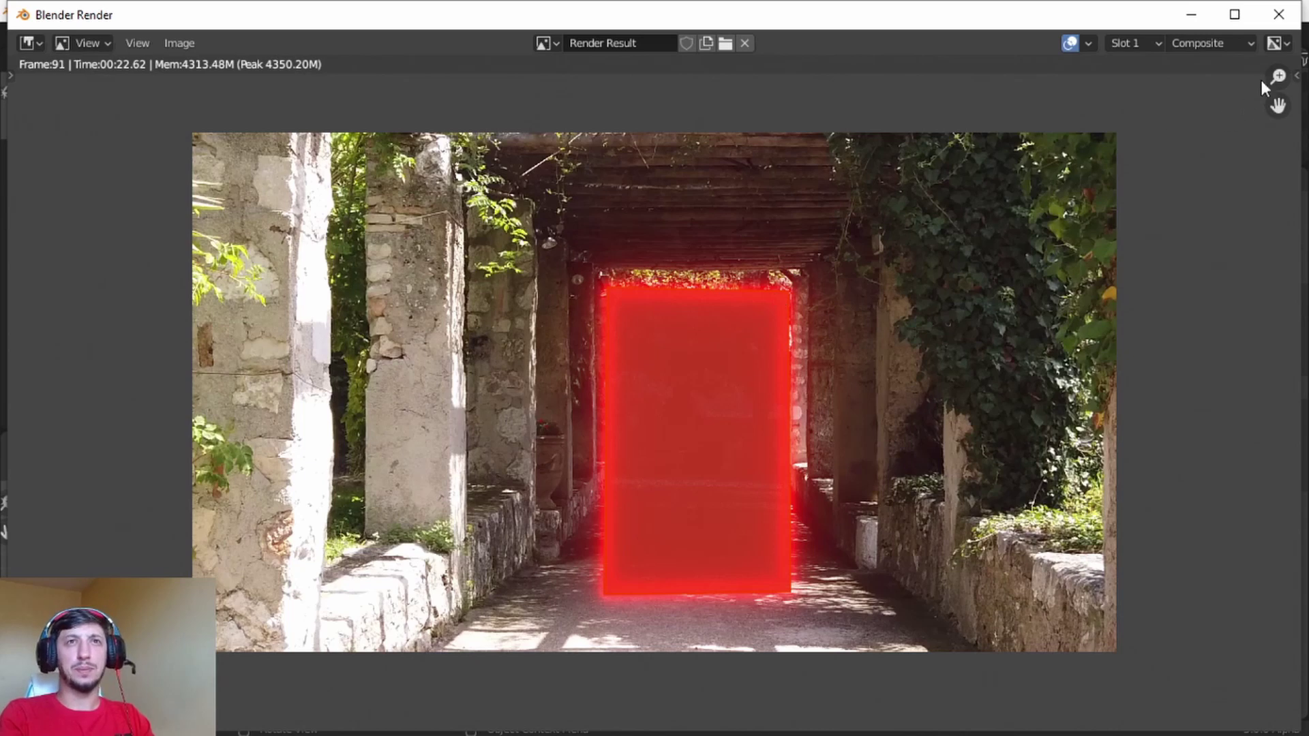
click(1279, 15)
scroll(789, 294, down, 3)
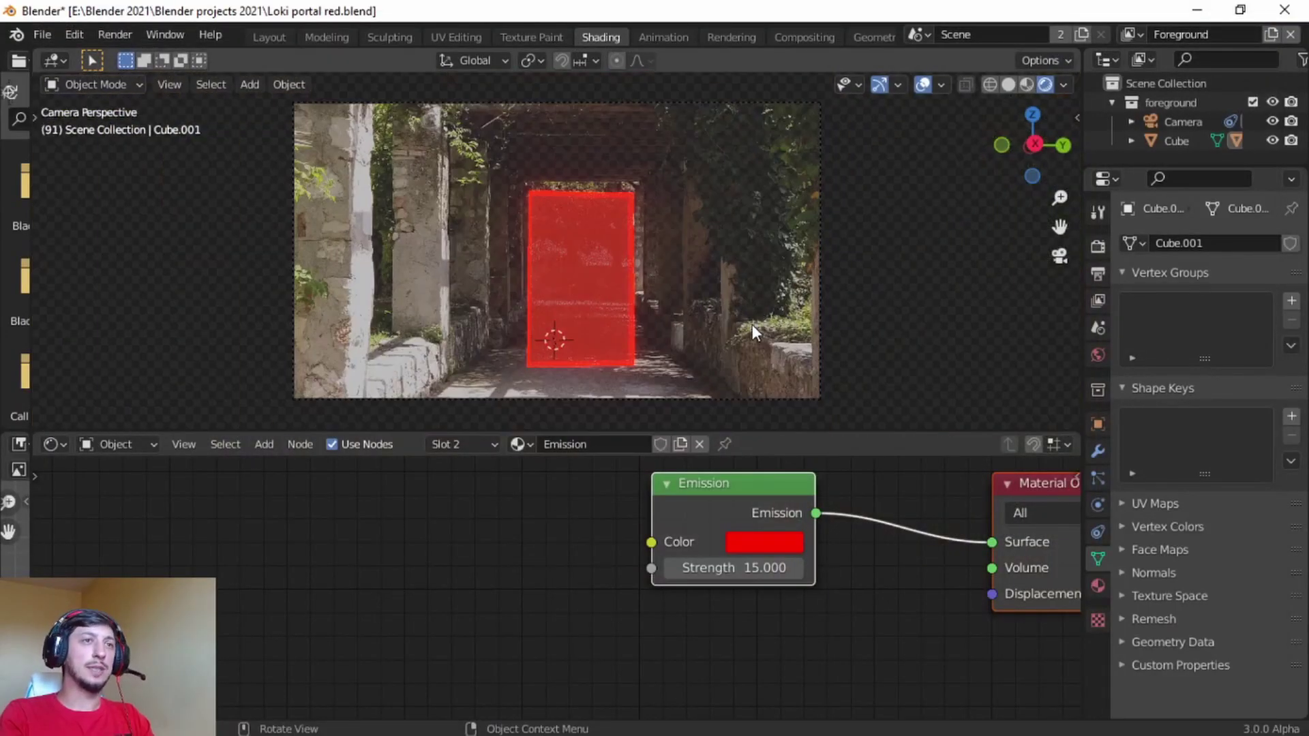
click(269, 38)
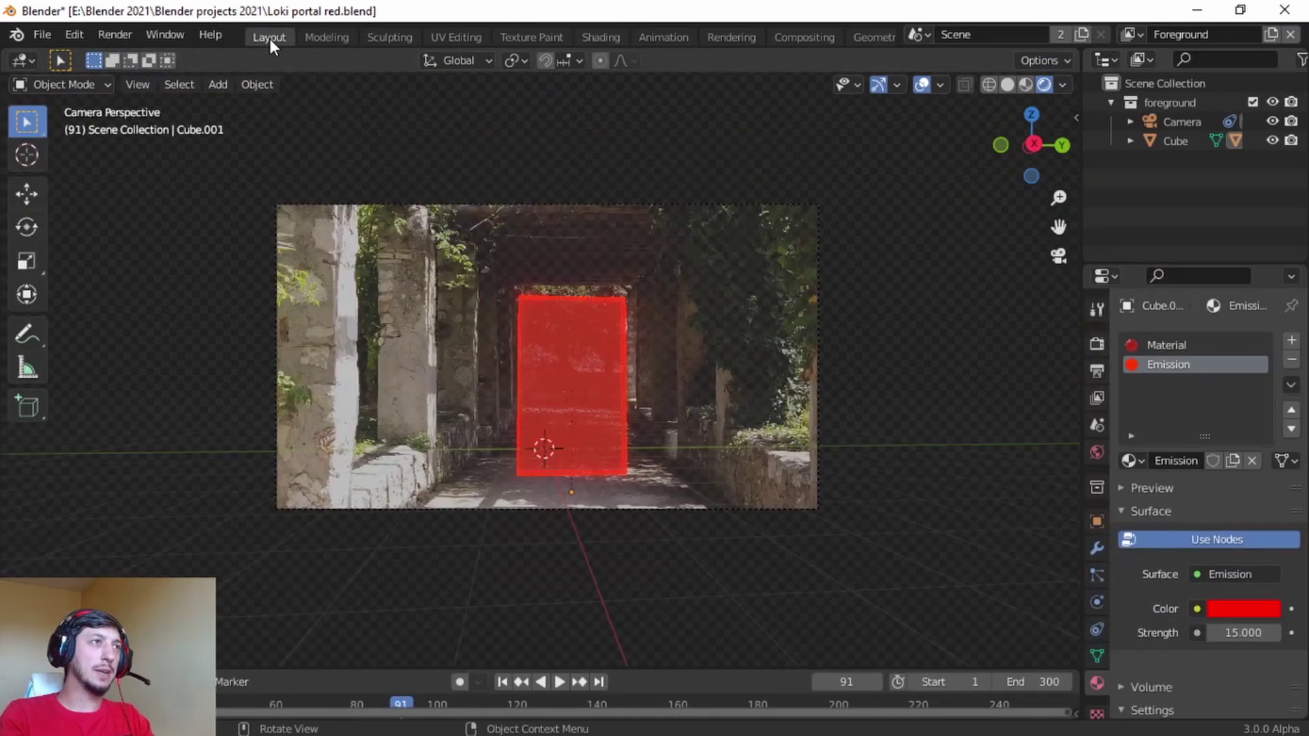